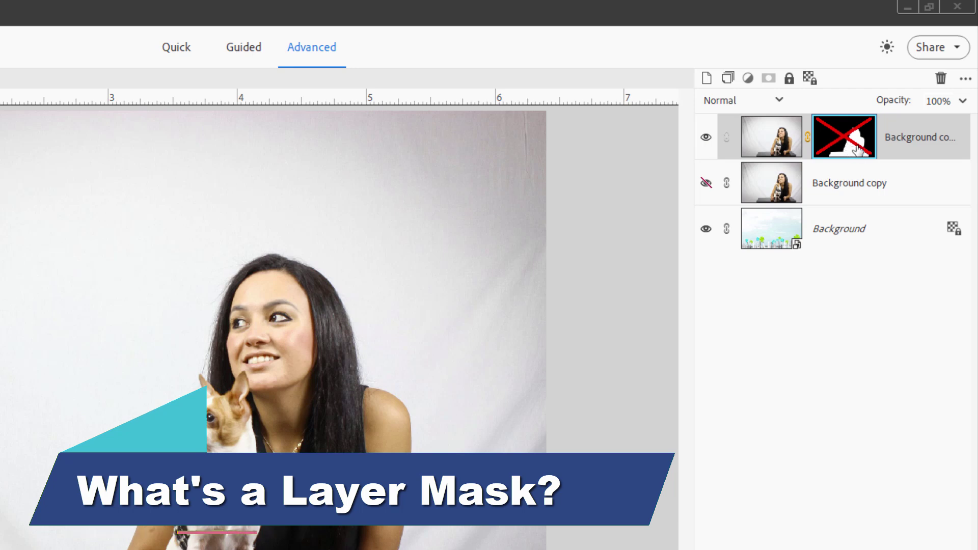
Enable the layer mask on the Background copy 2 layer and select the mask for editing
{"action": "right_click", "coordinate": [843, 145]}
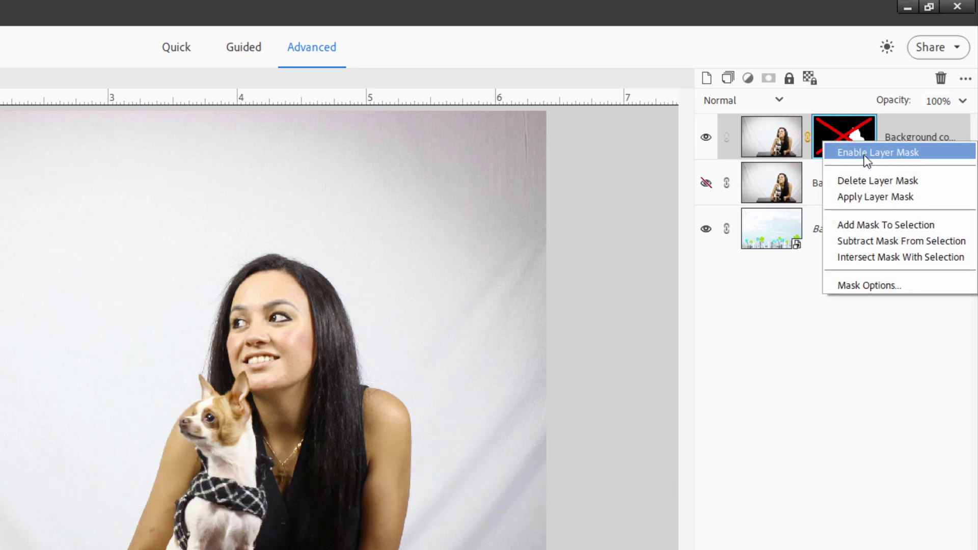
{"action": "left_click", "coordinate": [863, 151]}
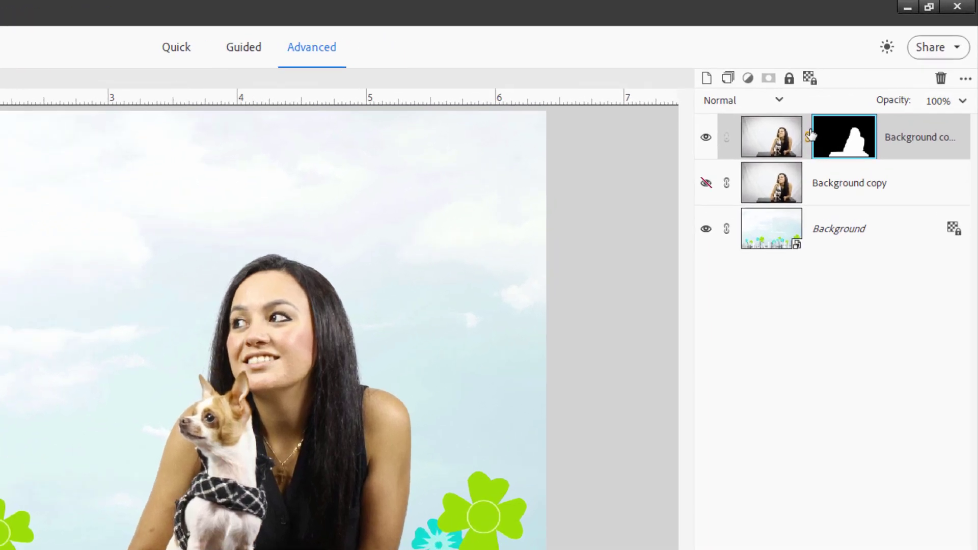
{"action": "left_click", "coordinate": [764, 139]}
{"action": "left_click", "coordinate": [855, 138]}
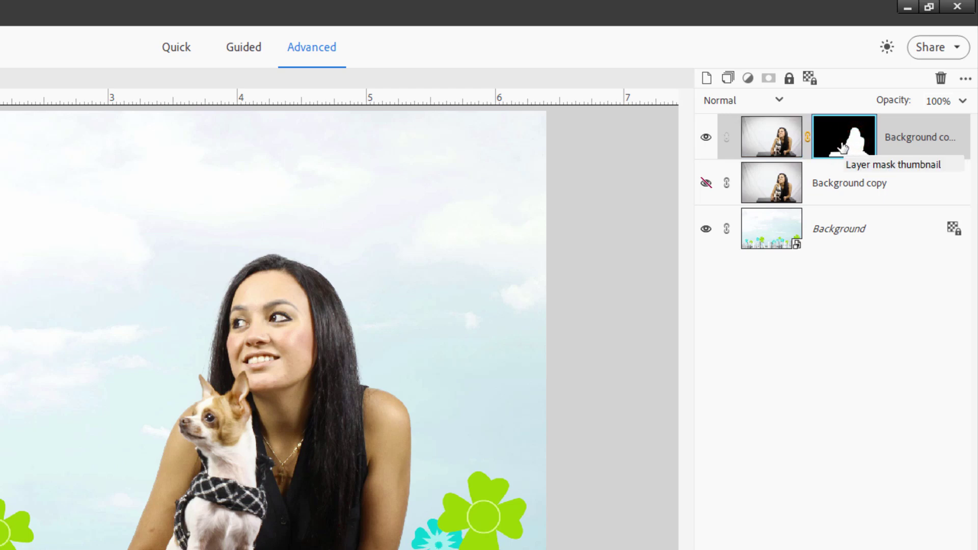
Disable the layer mask on Background copy 2, and enable it again
{"action": "right_click", "coordinate": [845, 136]}
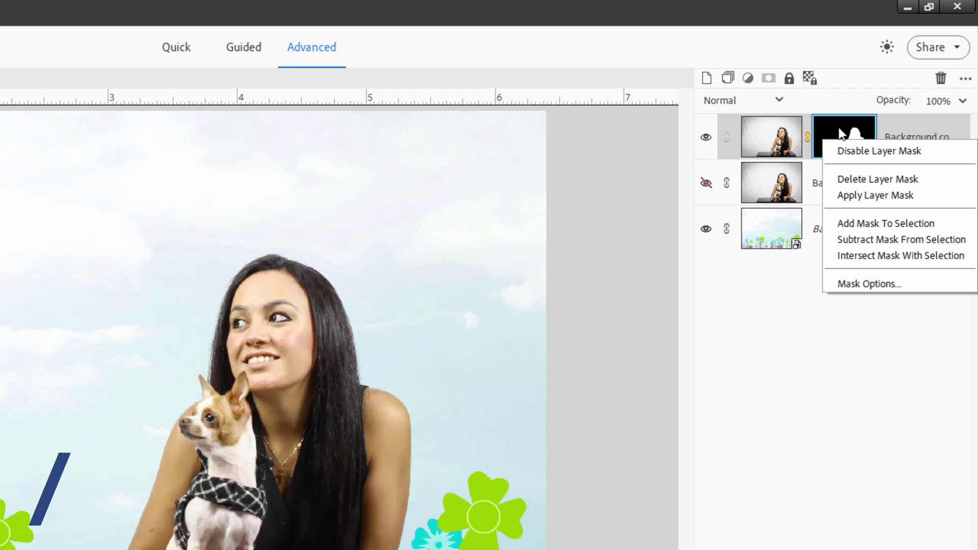
{"action": "left_click", "coordinate": [879, 151]}
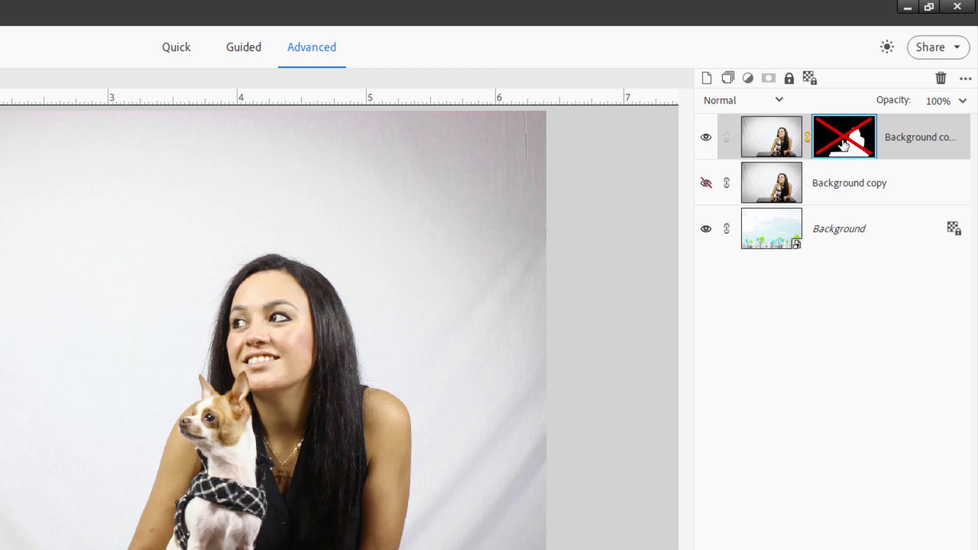
{"action": "right_click", "coordinate": [838, 145]}
{"action": "left_click", "coordinate": [858, 152]}
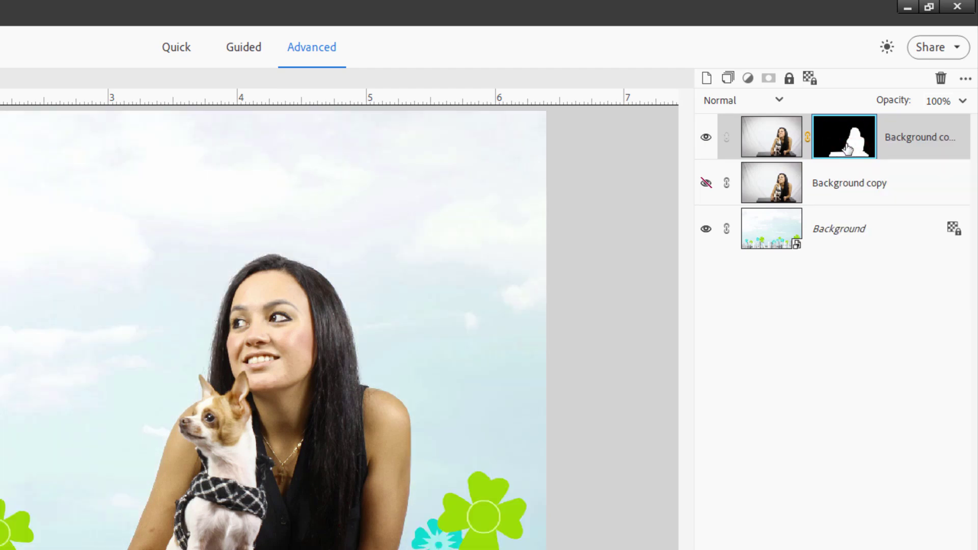
Apply the layer mask to Background copy 2 permanently, and undo the application
{"action": "right_click", "coordinate": [857, 151]}
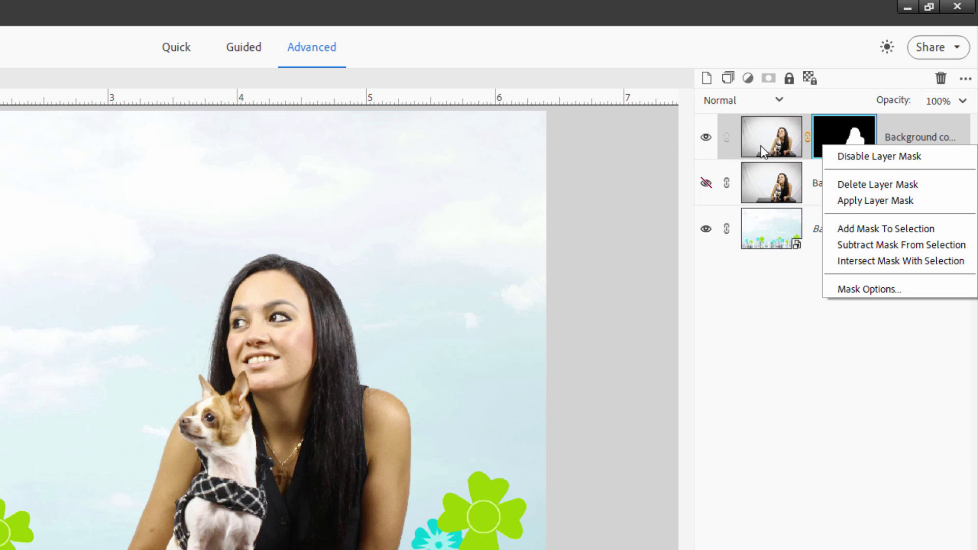
{"action": "left_click", "coordinate": [878, 200]}
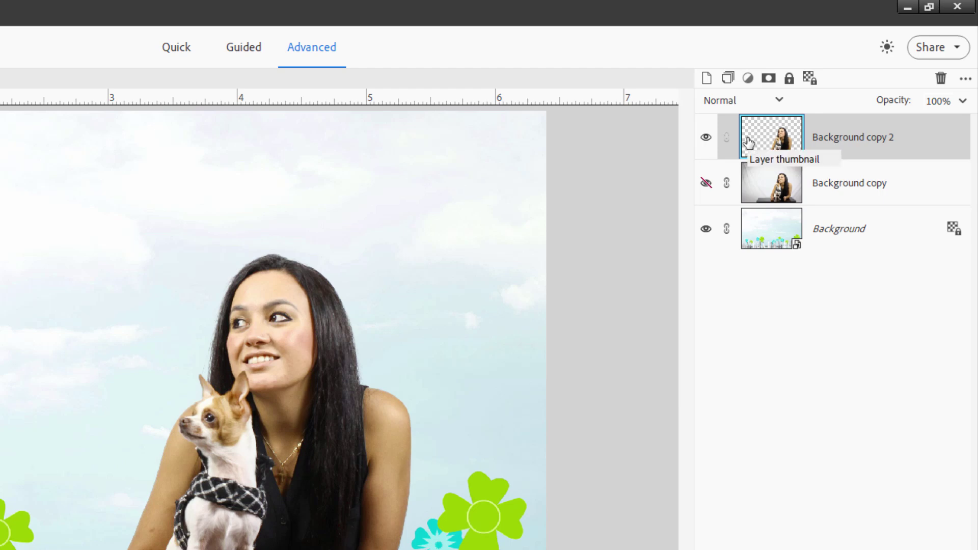
{"action": "key", "text": "ctrl+z"}
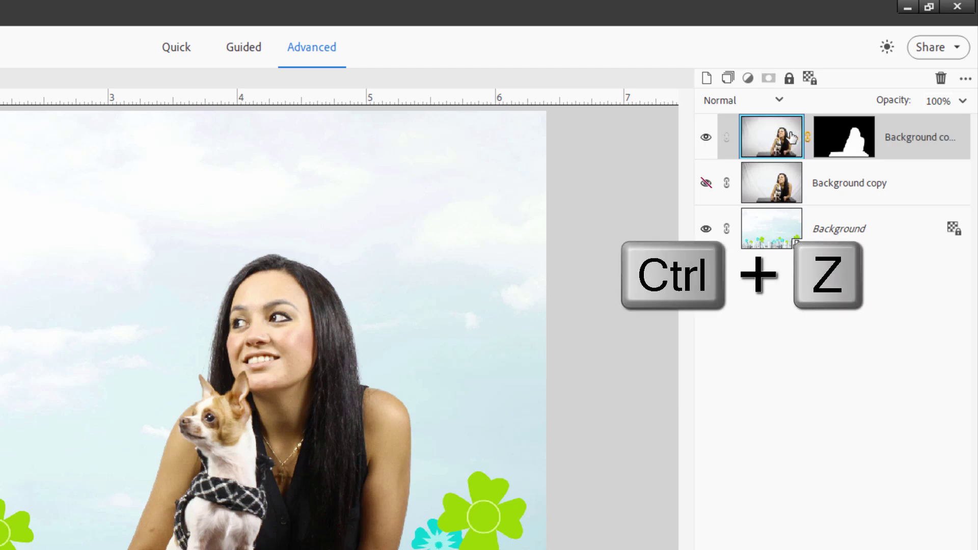
Load the Background copy 2 layer mask as a selection with Add Mask To Selection, and deselect it
{"action": "left_click", "coordinate": [850, 142]}
{"action": "right_click", "coordinate": [851, 142]}
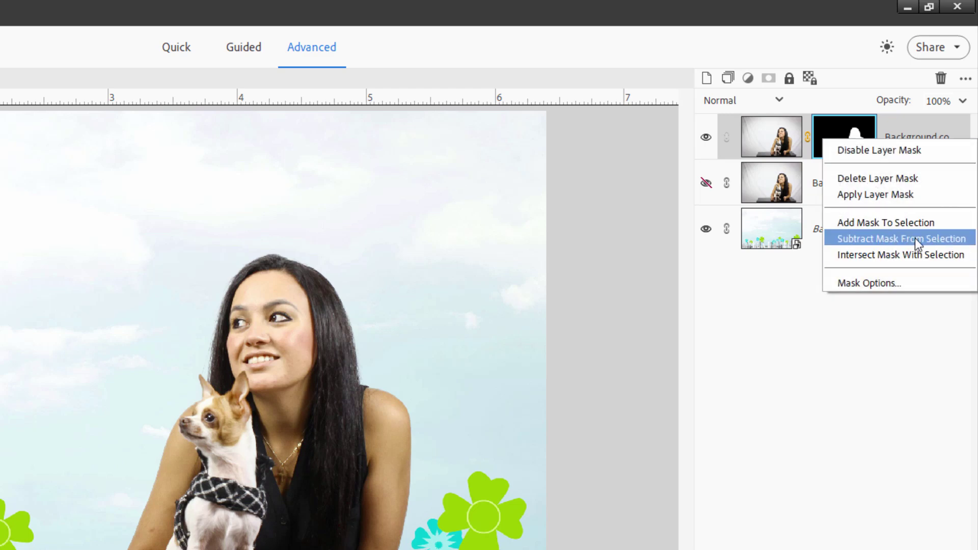
{"action": "left_click", "coordinate": [877, 222]}
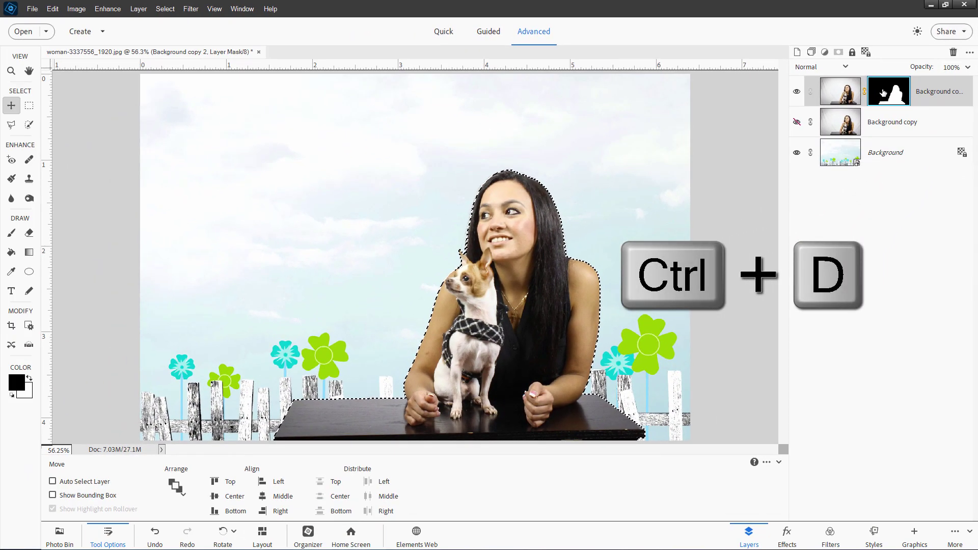
{"action": "key", "text": "ctrl+d"}
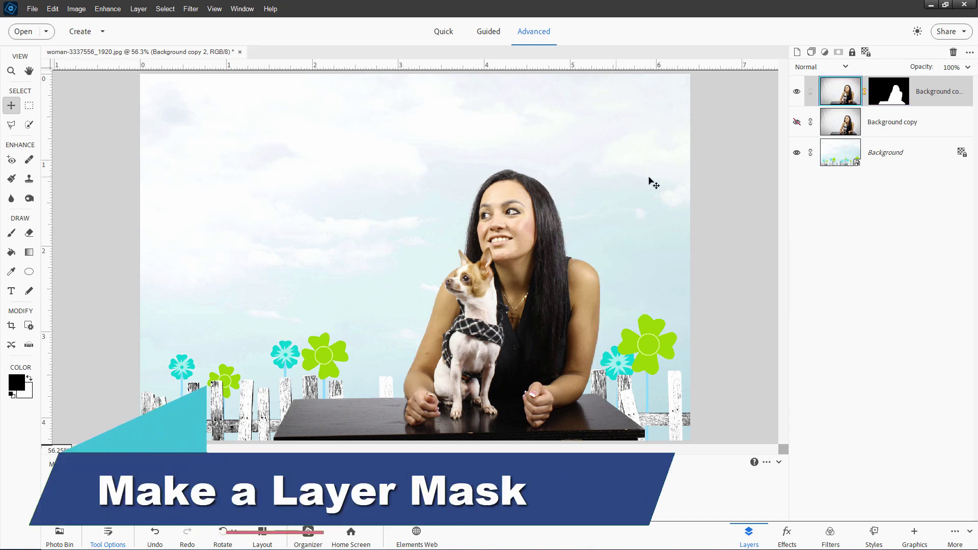
Delete the layer mask from the Background copy 2 layer
{"action": "left_click", "coordinate": [888, 96]}
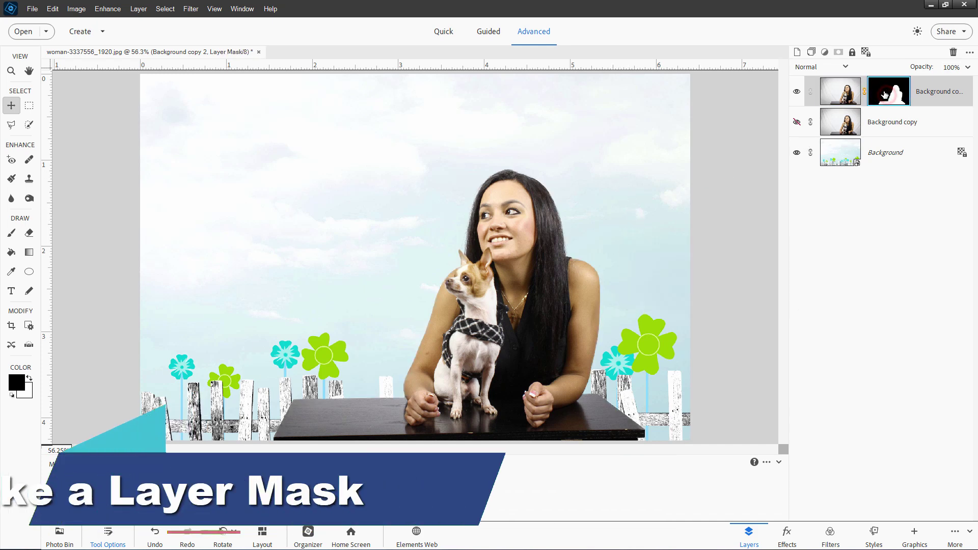
{"action": "right_click", "coordinate": [887, 96]}
{"action": "left_click", "coordinate": [906, 120]}
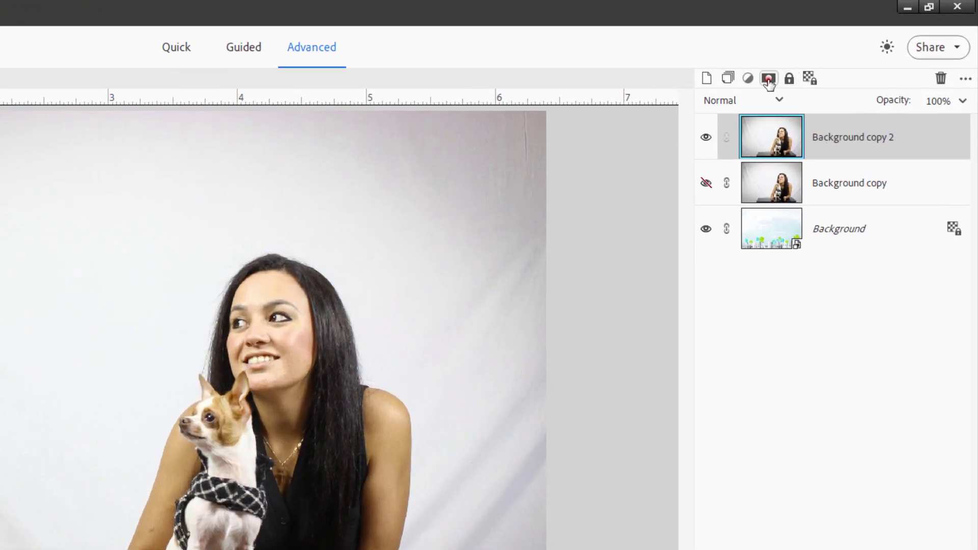
Add a blank white layer mask to Background copy 2, and undo the addition
{"action": "left_click", "coordinate": [769, 80]}
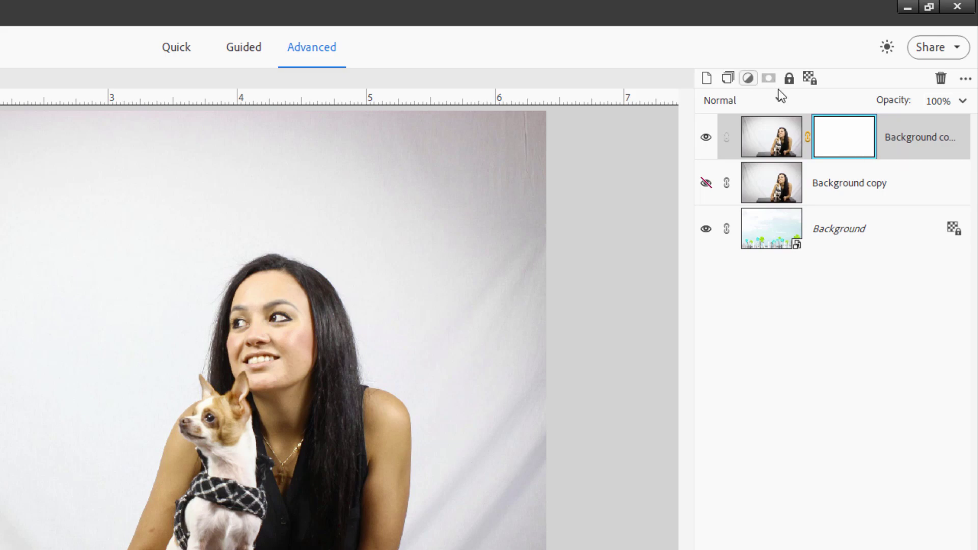
{"action": "key", "text": "ctrl+z"}
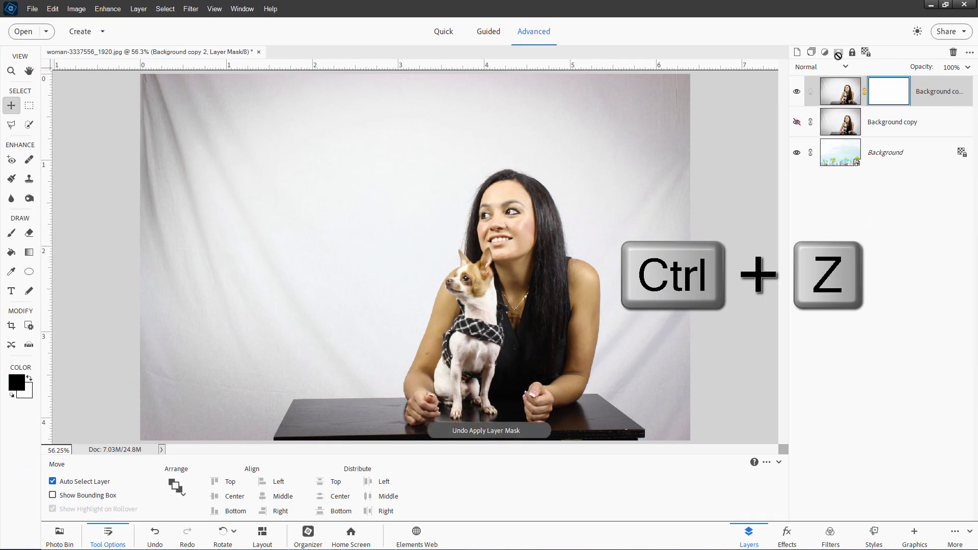
{"action": "key", "text": "ctrl+z"}
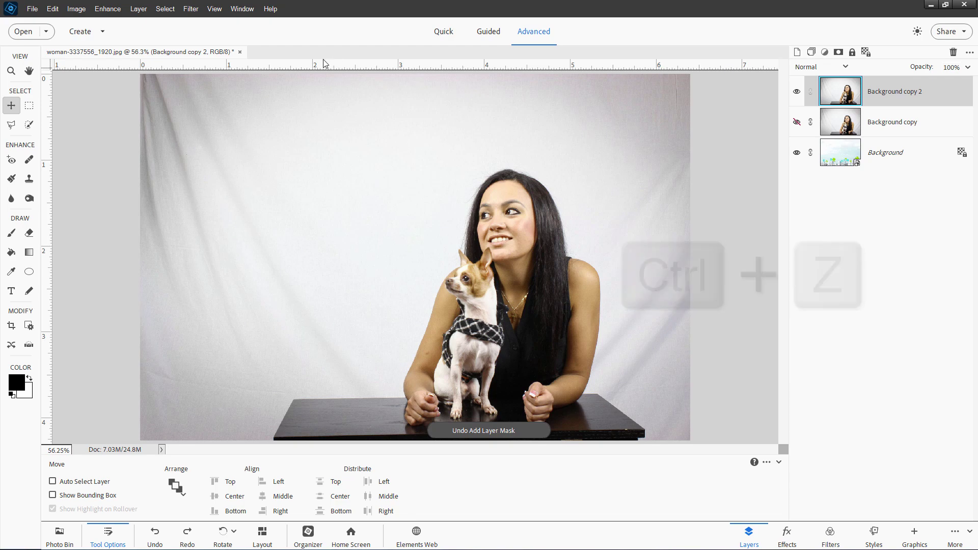
Add a Reveal All layer mask to the Background copy 2 layer
{"action": "left_click", "coordinate": [139, 9]}
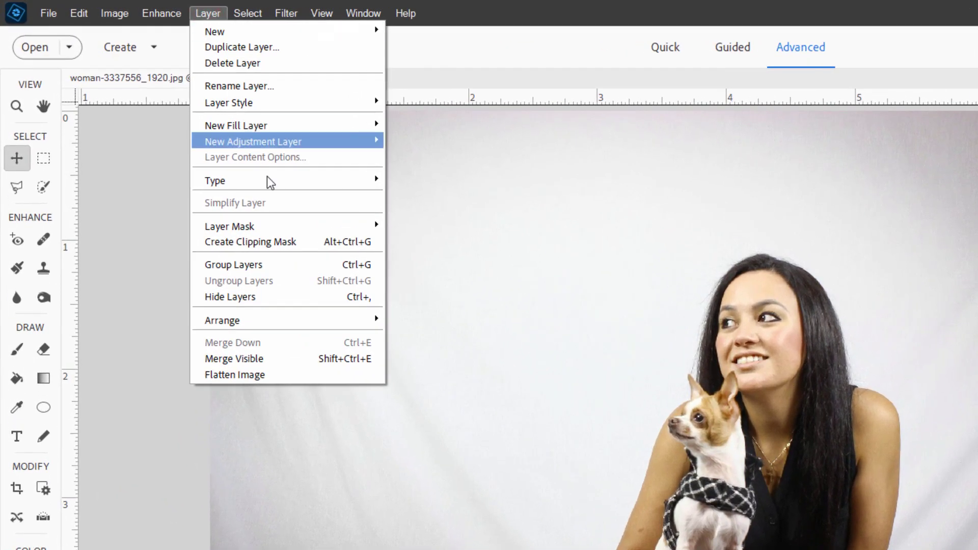
{"action": "mouse_move", "coordinate": [220, 178]}
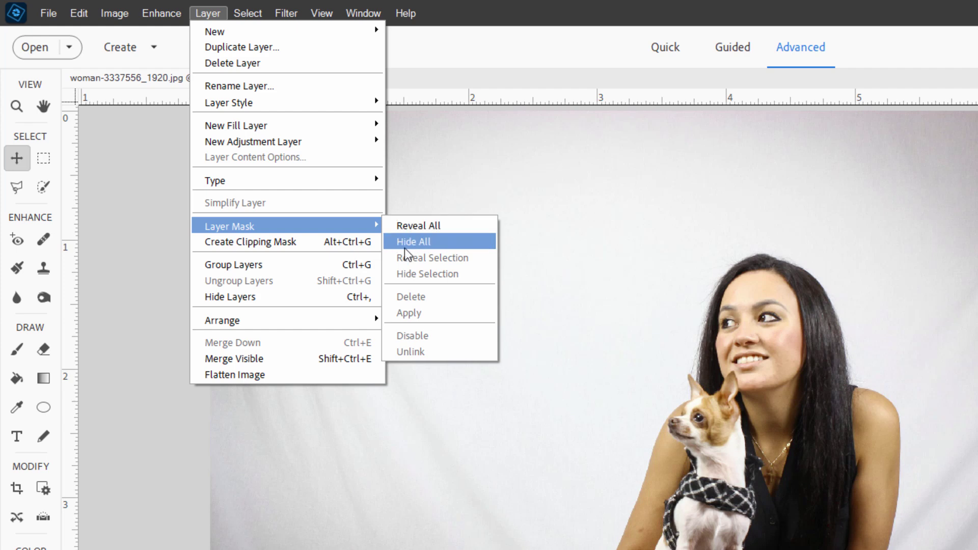
{"action": "left_click", "coordinate": [450, 225]}
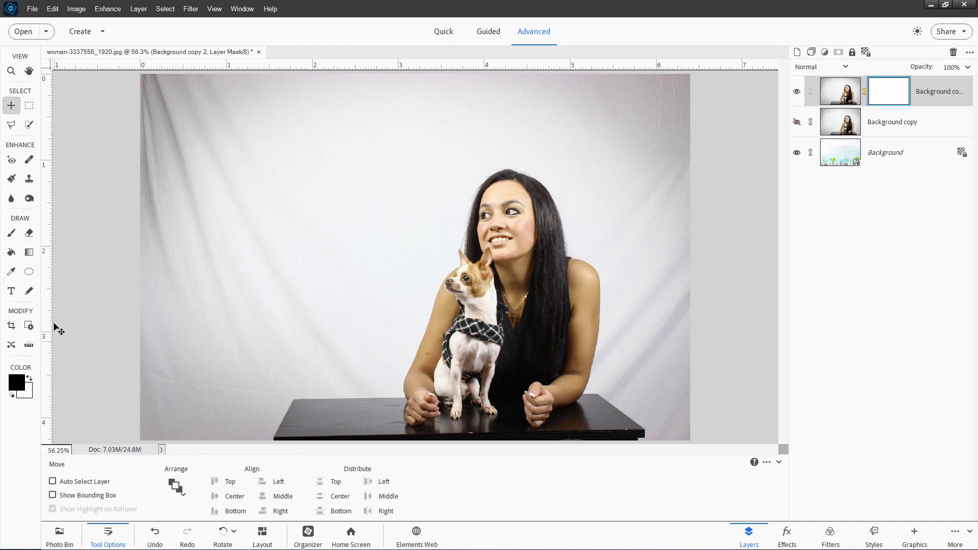
Paint black over the backdrop beside the woman on the layer mask with a 99 px brush, and undo the strokes
{"action": "left_click", "coordinate": [12, 232]}
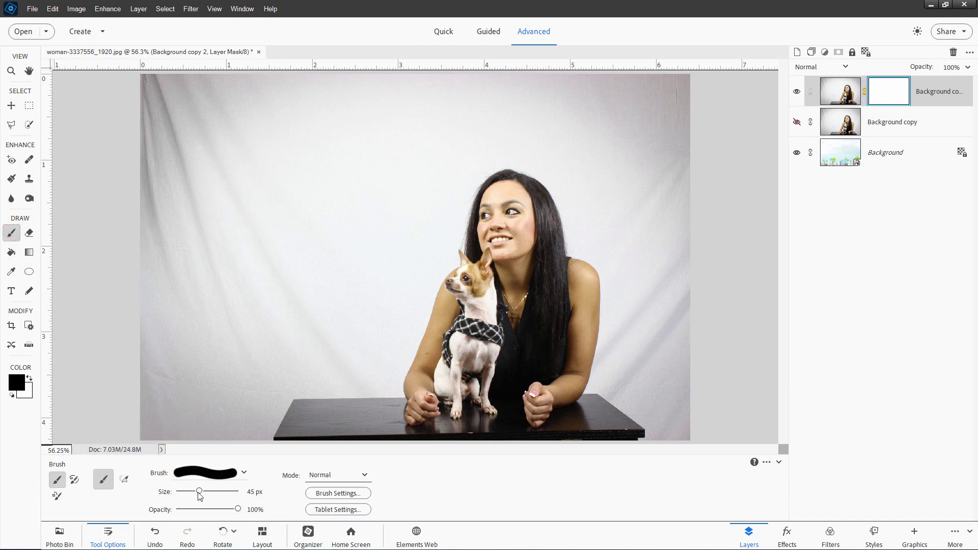
{"action": "left_click_drag", "start_coordinate": [198, 492], "coordinate": [214, 492]}
{"action": "left_click_drag", "start_coordinate": [293, 176], "coordinate": [520, 123]}
{"action": "mouse_move", "coordinate": [323, 214]}
{"action": "left_mouse_down"}
{"action": "mouse_move", "coordinate": [287, 239]}
{"action": "mouse_move", "coordinate": [340, 228]}
{"action": "mouse_move", "coordinate": [289, 341]}
{"action": "mouse_move", "coordinate": [288, 229]}
{"action": "mouse_move", "coordinate": [259, 351]}
{"action": "mouse_move", "coordinate": [285, 331]}
{"action": "mouse_move", "coordinate": [291, 361]}
{"action": "mouse_move", "coordinate": [298, 352]}
{"action": "mouse_move", "coordinate": [311, 363]}
{"action": "mouse_move", "coordinate": [335, 355]}
{"action": "mouse_move", "coordinate": [336, 341]}
{"action": "mouse_move", "coordinate": [312, 372]}
{"action": "mouse_move", "coordinate": [312, 348]}
{"action": "mouse_move", "coordinate": [254, 345]}
{"action": "mouse_move", "coordinate": [227, 395]}
{"action": "mouse_move", "coordinate": [234, 350]}
{"action": "mouse_move", "coordinate": [206, 388]}
{"action": "mouse_move", "coordinate": [225, 354]}
{"action": "left_mouse_up"}
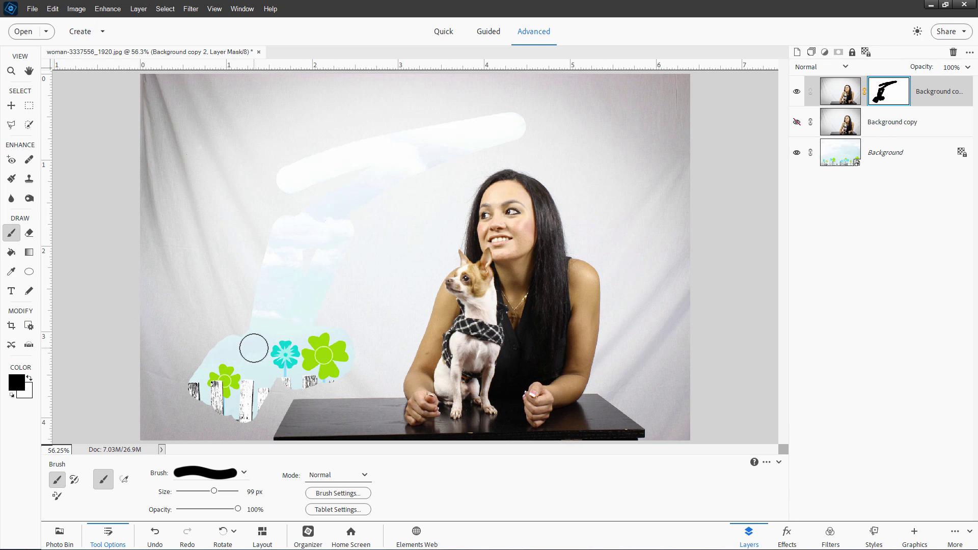
{"action": "left_click_drag", "start_coordinate": [282, 383], "coordinate": [244, 410]}
{"action": "mouse_move", "coordinate": [223, 350]}
{"action": "left_mouse_down"}
{"action": "mouse_move", "coordinate": [311, 374]}
{"action": "mouse_move", "coordinate": [300, 386]}
{"action": "mouse_move", "coordinate": [386, 377]}
{"action": "mouse_move", "coordinate": [426, 275]}
{"action": "mouse_move", "coordinate": [354, 349]}
{"action": "left_mouse_up"}
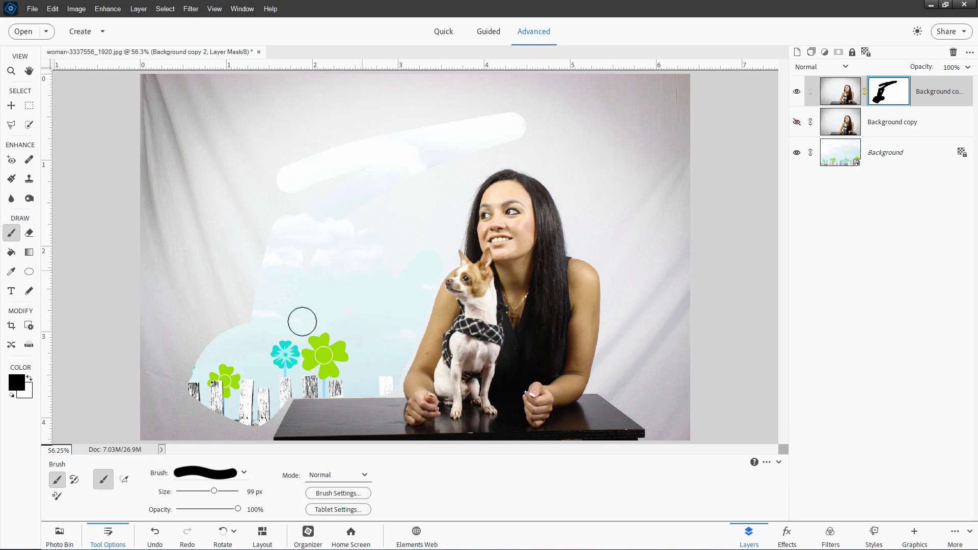
{"action": "key", "text": "ctrl+z"}
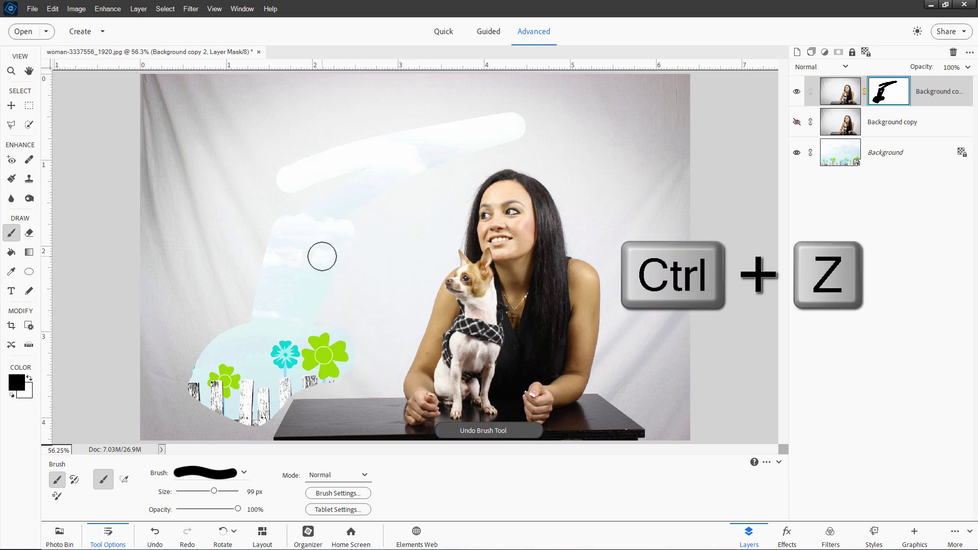
{"action": "key", "text": "ctrl+z"}
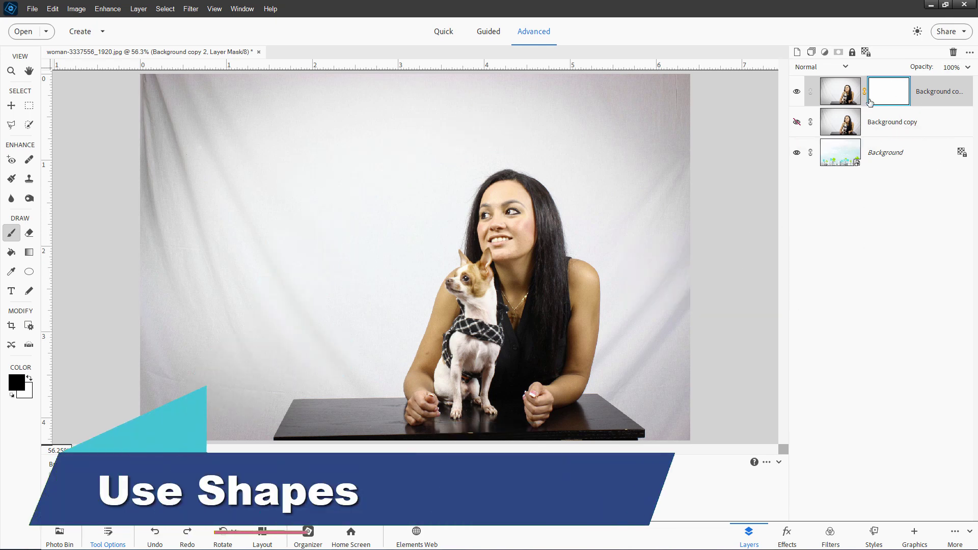
Draw a large black Paw Print 1 custom shape across the middle of the photo
{"action": "left_click", "coordinate": [29, 271]}
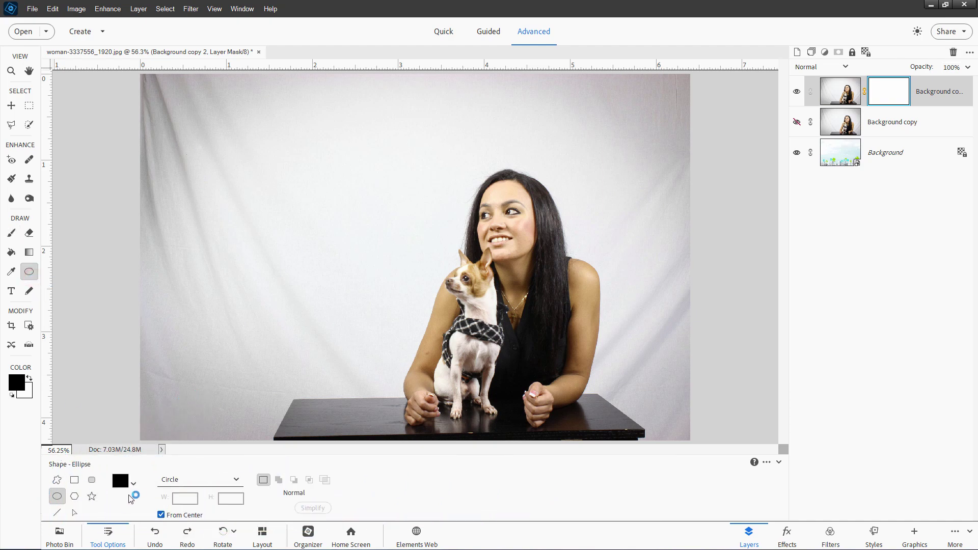
{"action": "left_click", "coordinate": [57, 480]}
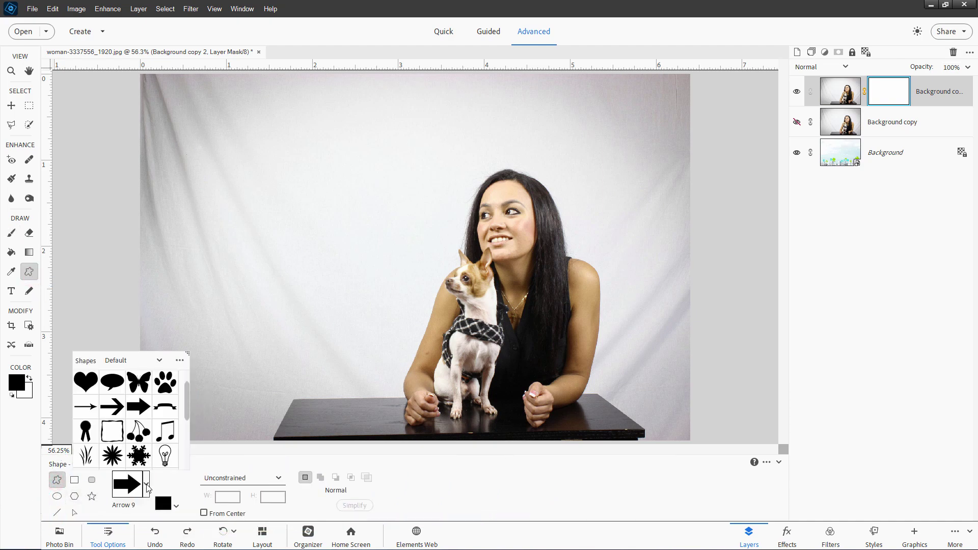
{"action": "left_click", "coordinate": [165, 383]}
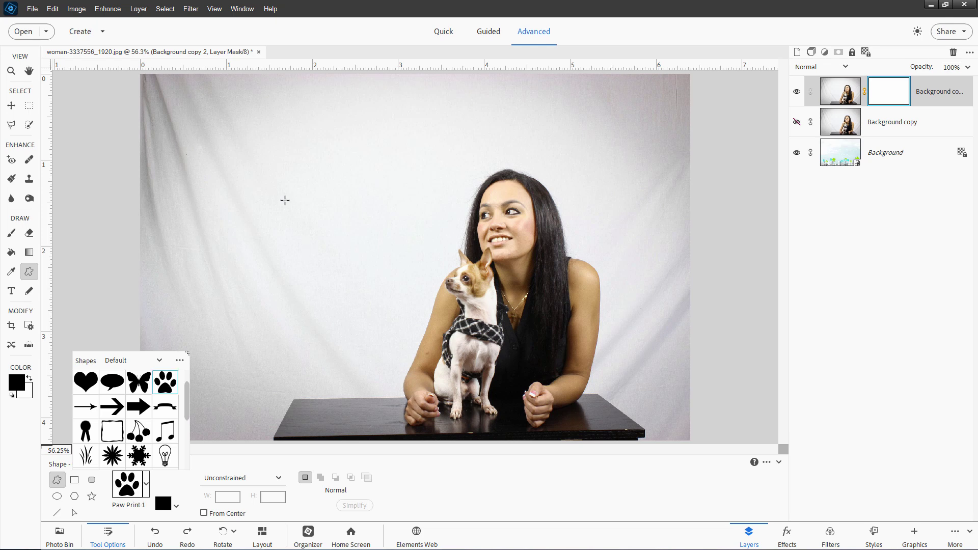
{"action": "left_click_drag", "start_coordinate": [252, 143], "coordinate": [580, 422]}
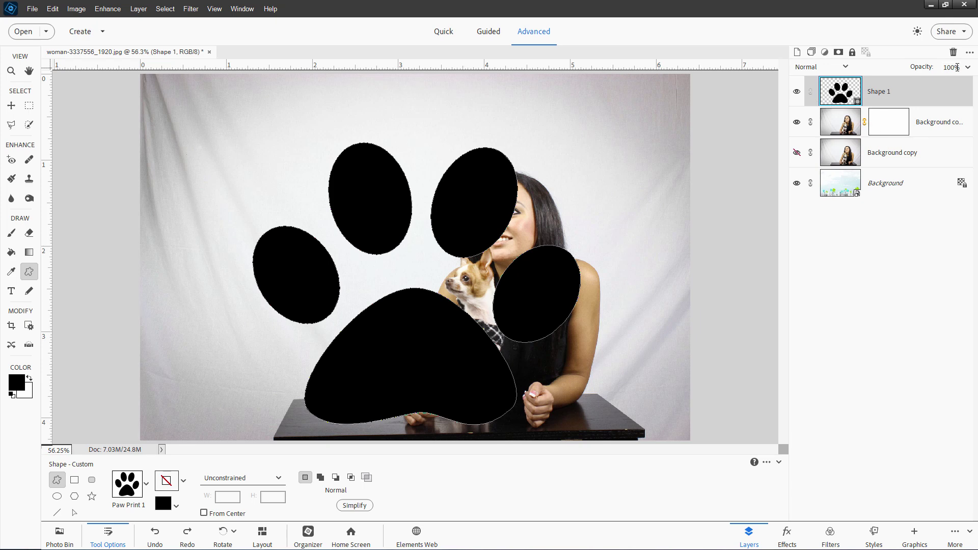
Delete the paw print shape layer and select the layer mask on Background copy 2
{"action": "left_click", "coordinate": [953, 52]}
{"action": "left_click", "coordinate": [475, 207]}
{"action": "left_click", "coordinate": [890, 99]}
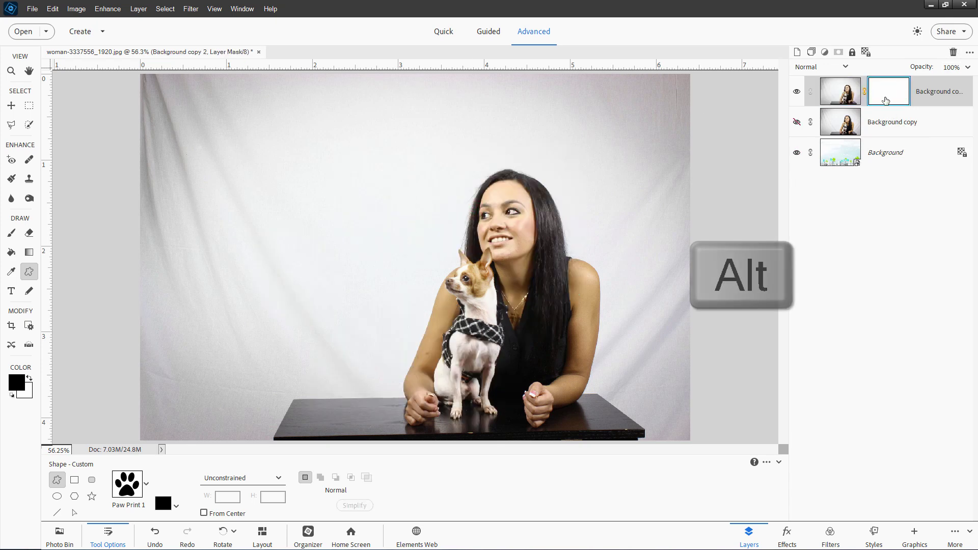
Display the layer mask alone and draw a large black Paw Print 1 shape on it, returning to the image by selecting the Background layer
{"action": "left_click", "coordinate": [887, 96], "text": "alt"}
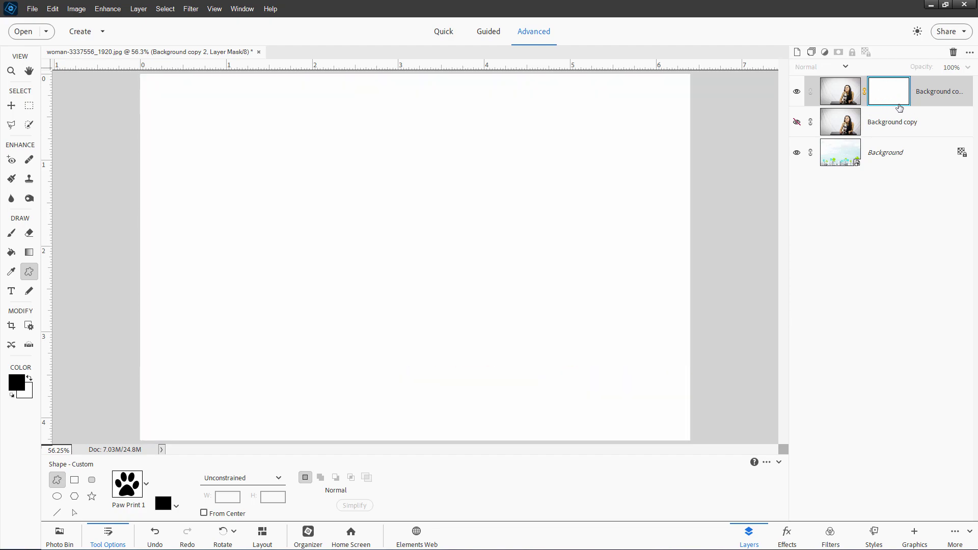
{"action": "left_click_drag", "start_coordinate": [253, 136], "coordinate": [578, 423]}
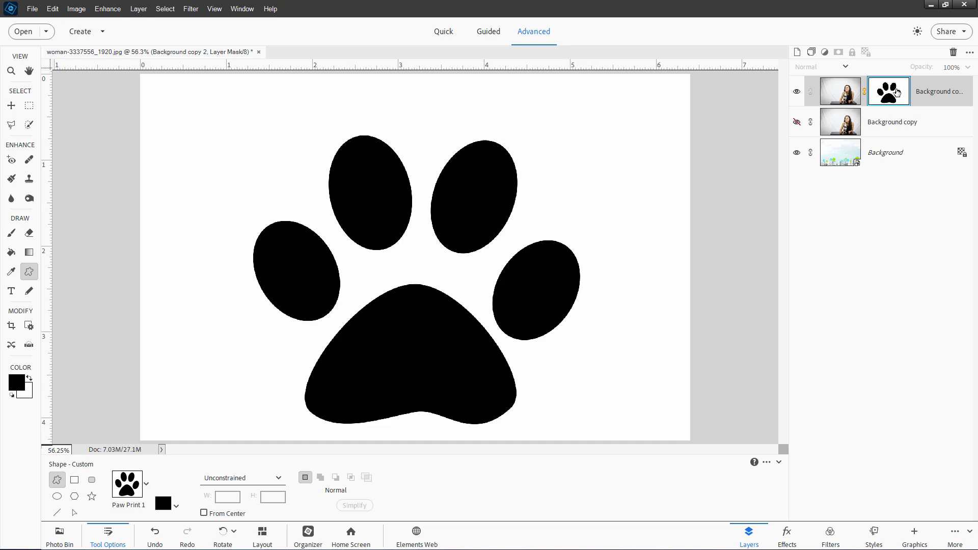
{"action": "left_click", "coordinate": [881, 157]}
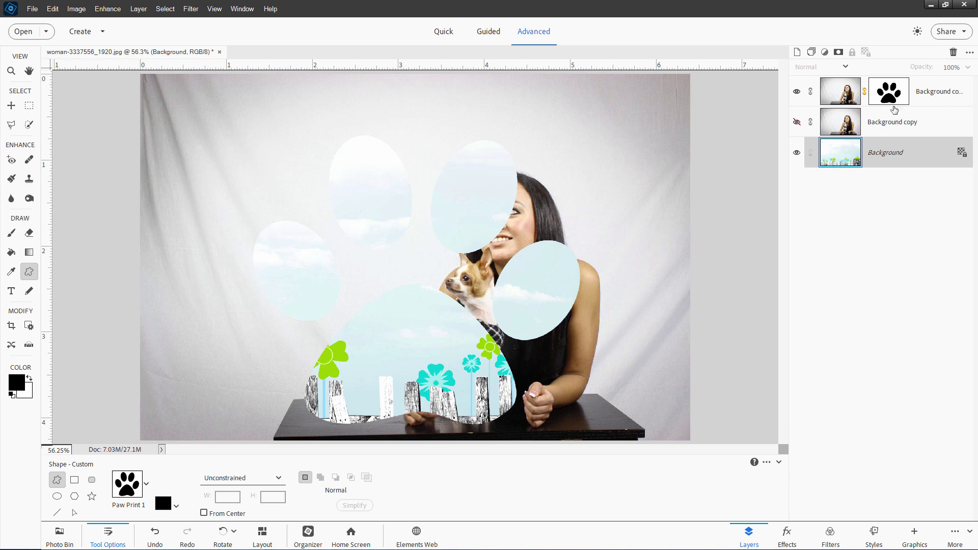
Undo the paw print drawn on the mask and reselect the Background copy 2 layer mask
{"action": "key", "text": "ctrl+z"}
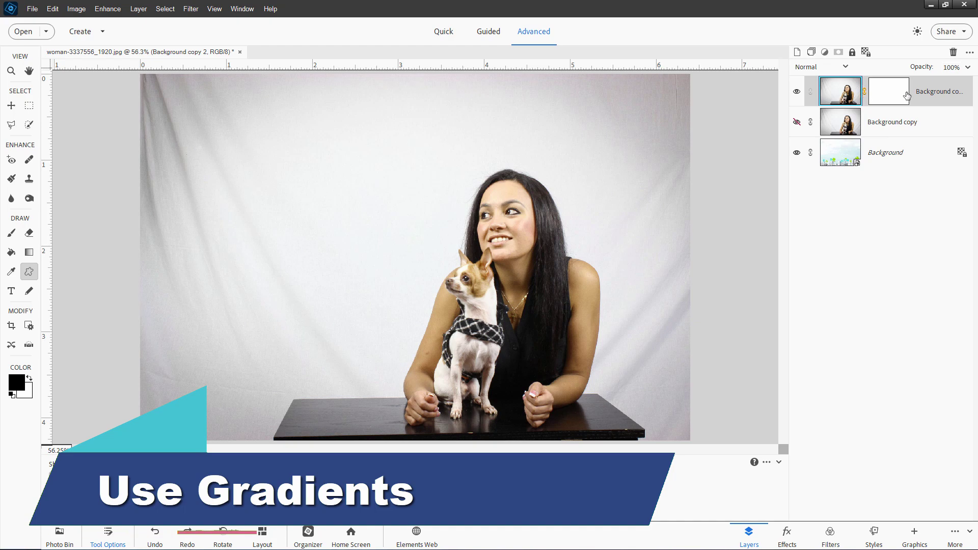
{"action": "left_click", "coordinate": [890, 95]}
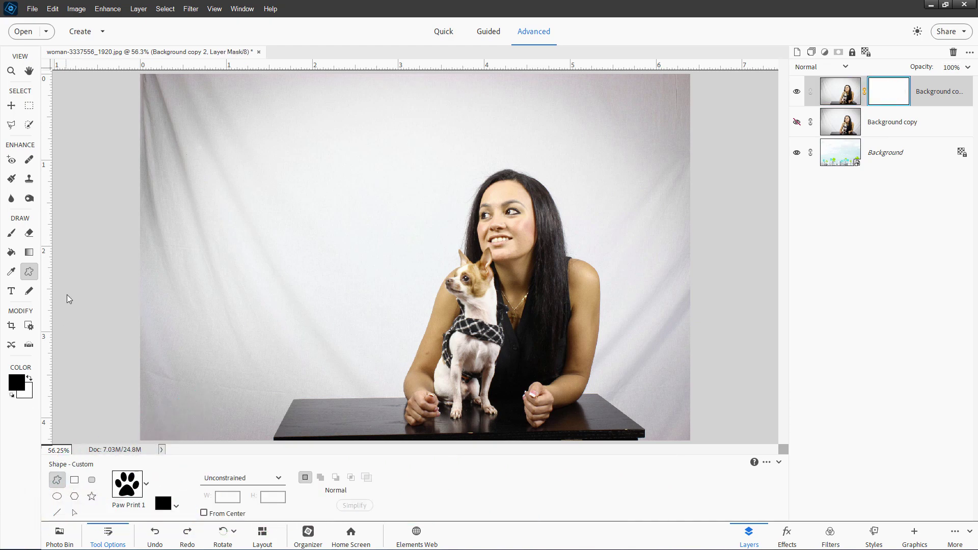
Draw linear black-to-white gradients on the Background copy 2 mask, across the full photo width and from the left edge to about mid-photo
{"action": "left_click", "coordinate": [29, 253]}
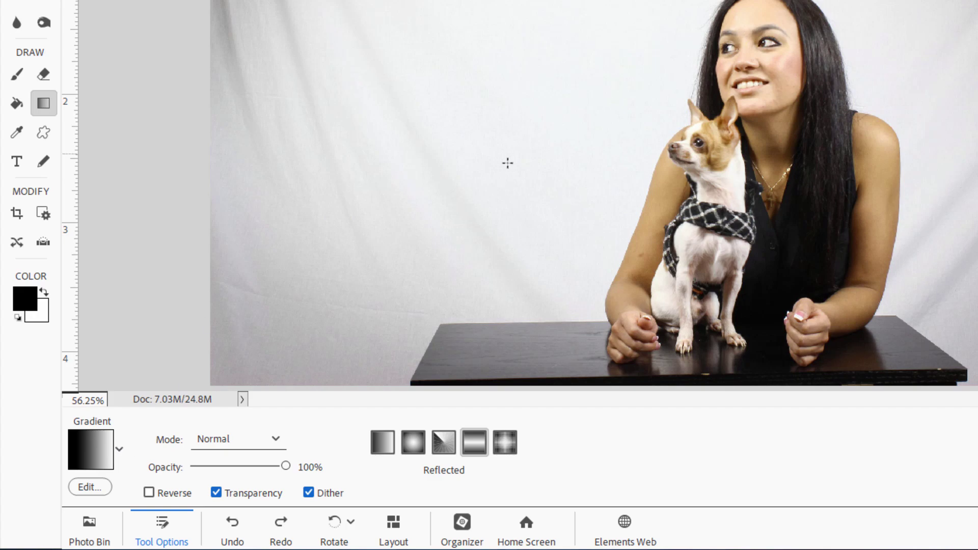
{"action": "left_click", "coordinate": [378, 454]}
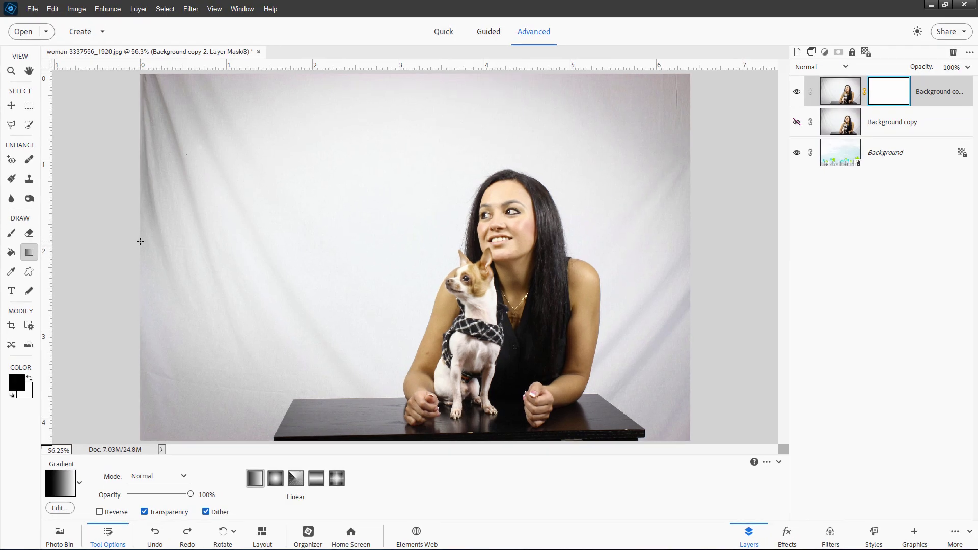
{"action": "key", "text": "shift"}
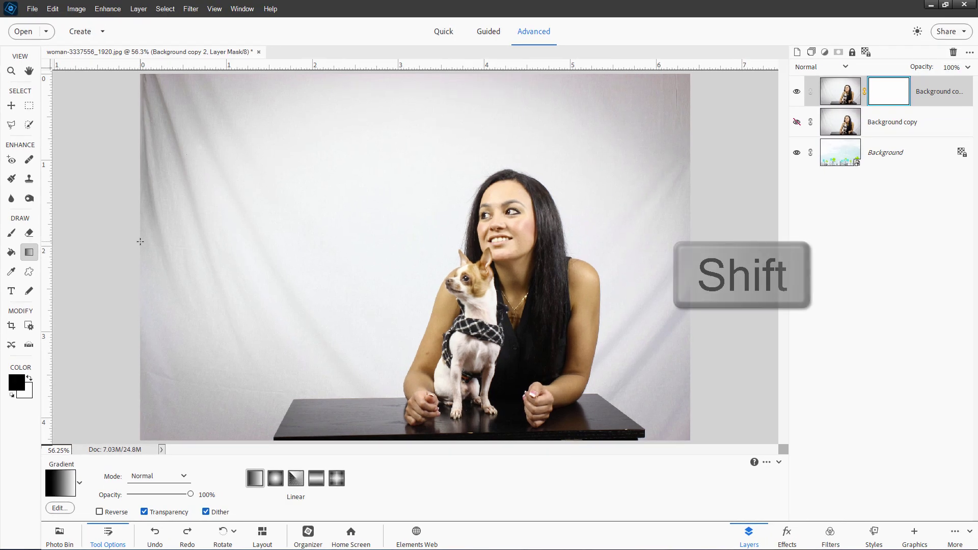
{"action": "left_click_drag", "start_coordinate": [141, 242], "coordinate": [688, 221]}
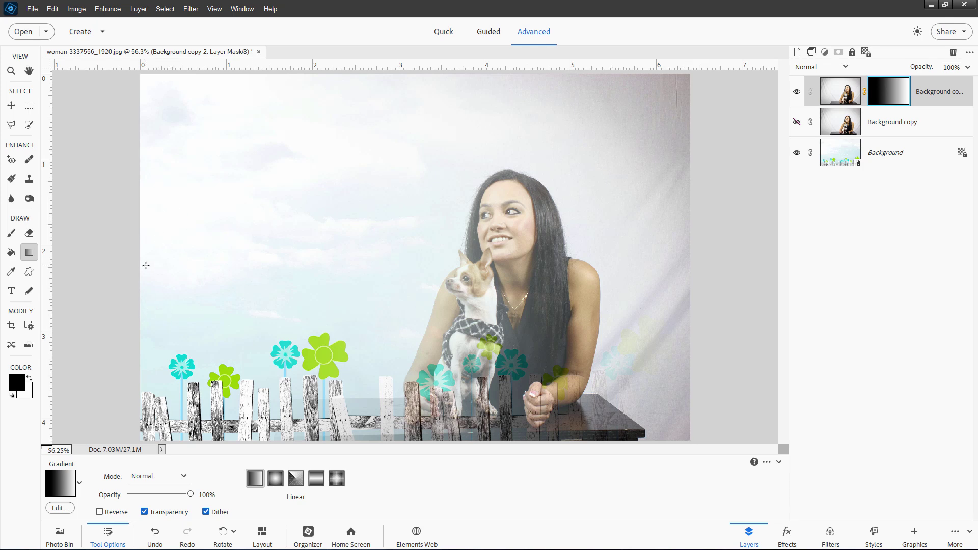
{"action": "left_click_drag", "start_coordinate": [146, 266], "coordinate": [425, 261]}
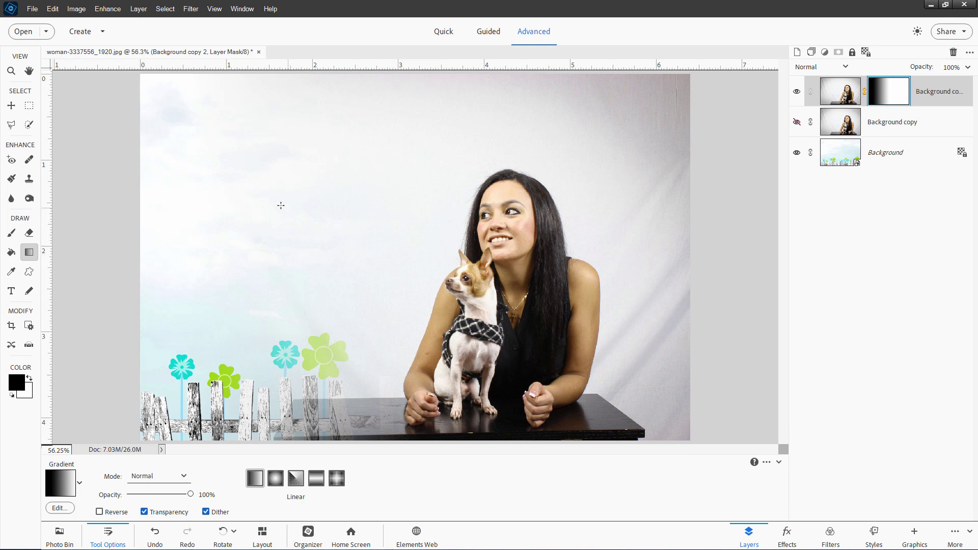
Replace the Background layer with the red graphic background with orange flowers, and return to the layer list
{"action": "left_click", "coordinate": [875, 162]}
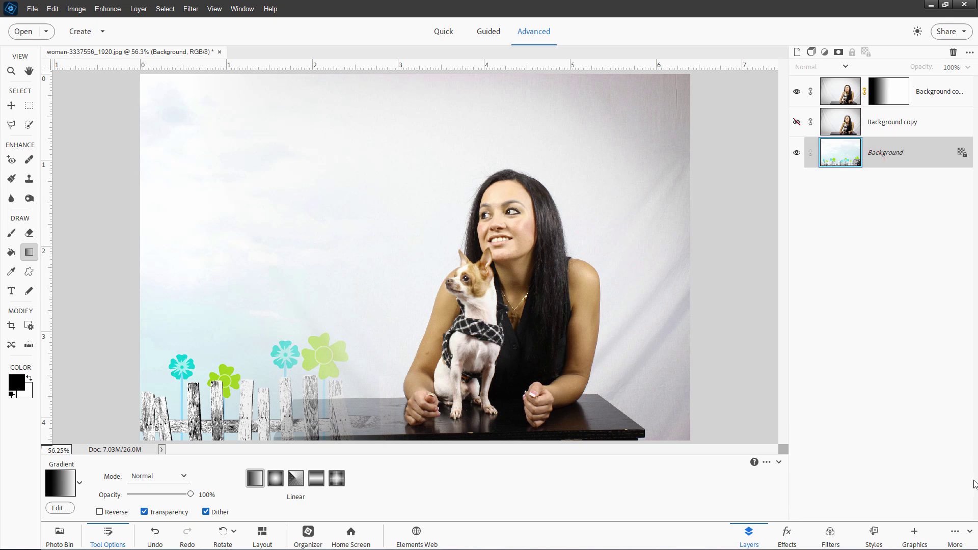
{"action": "left_click", "coordinate": [915, 535]}
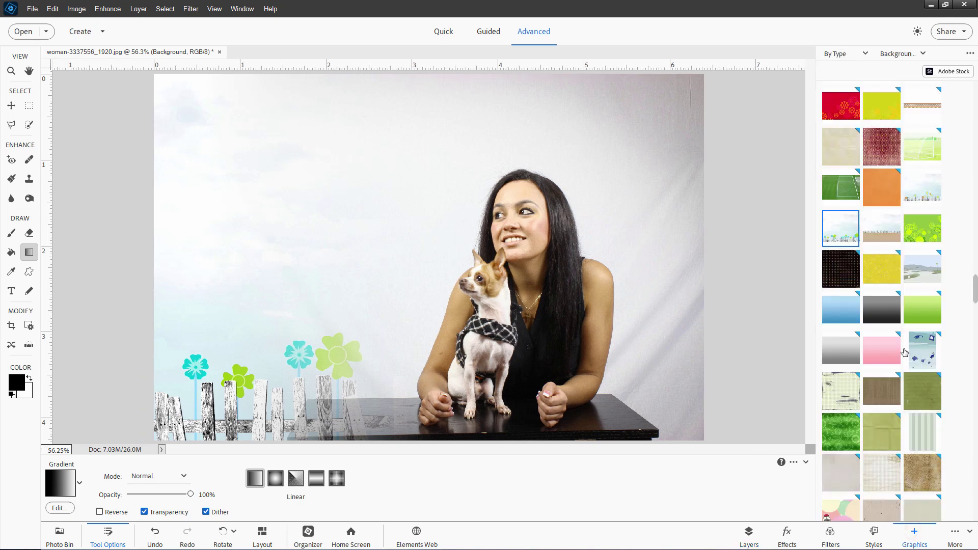
{"action": "double_click", "coordinate": [850, 115]}
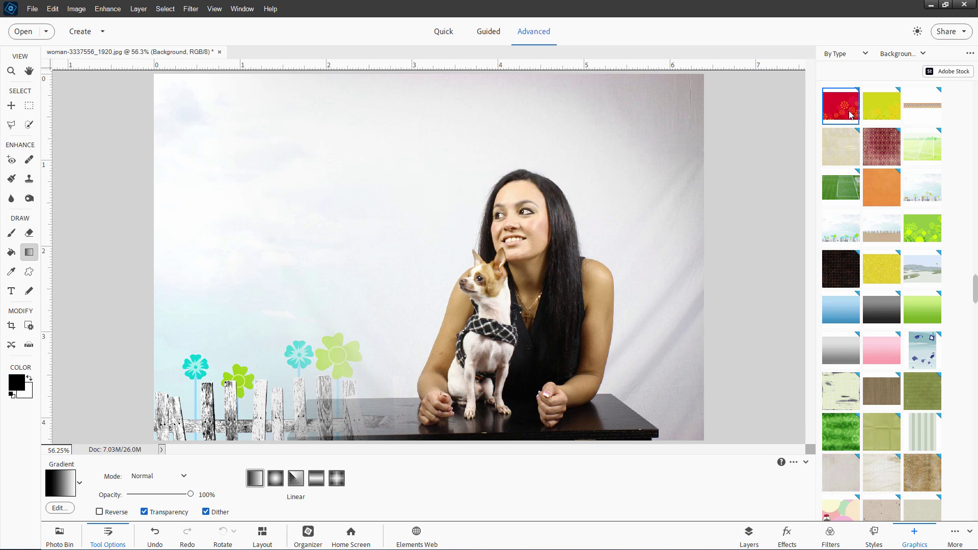
{"action": "left_click", "coordinate": [749, 535]}
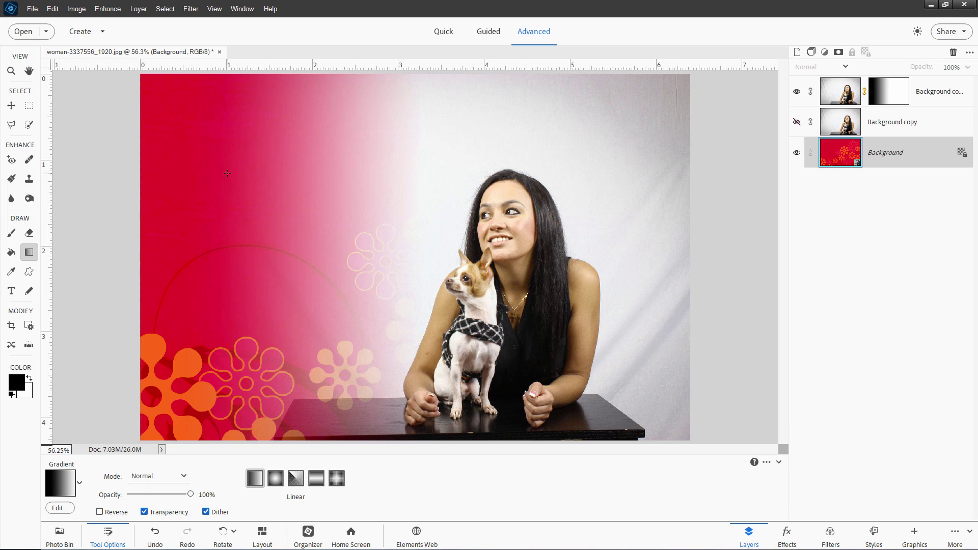
Undo the background replacement and the mask gradients, and reselect the Background copy 2 layer mask
{"action": "key", "text": "ctrl+z"}
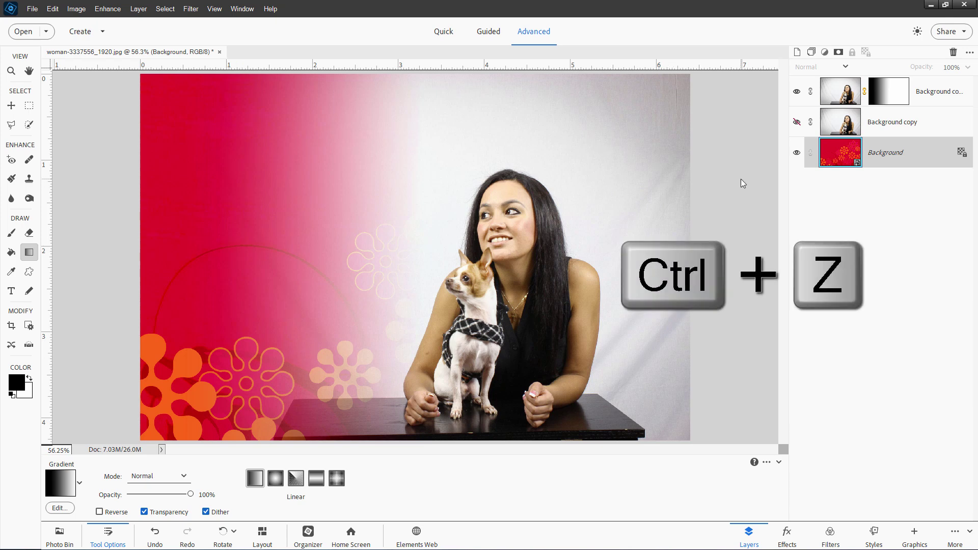
{"action": "key", "text": "ctrl+z"}
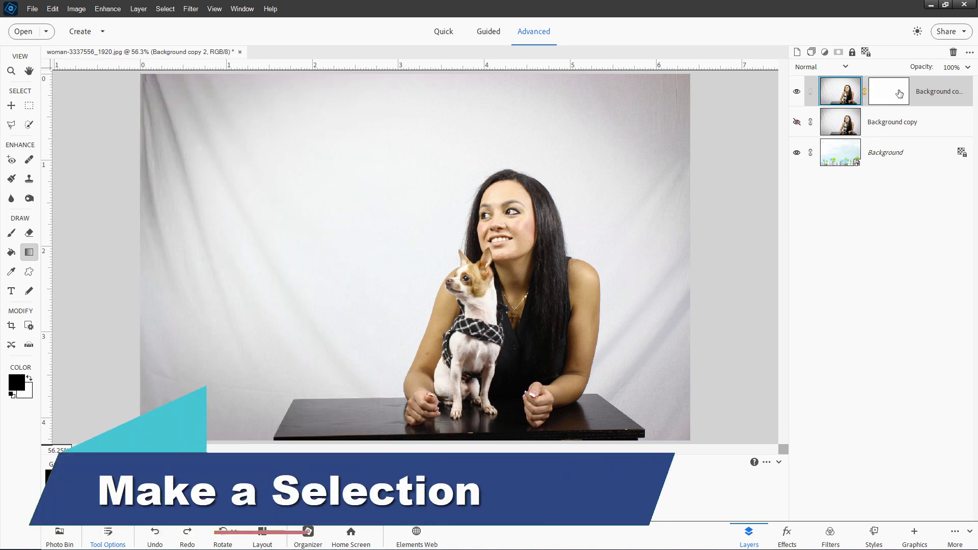
{"action": "left_click", "coordinate": [884, 96]}
Activate the Elliptical Marquee tool and delete the layer mask from Background copy 2
{"action": "key", "text": "m"}
{"action": "right_click", "coordinate": [886, 99]}
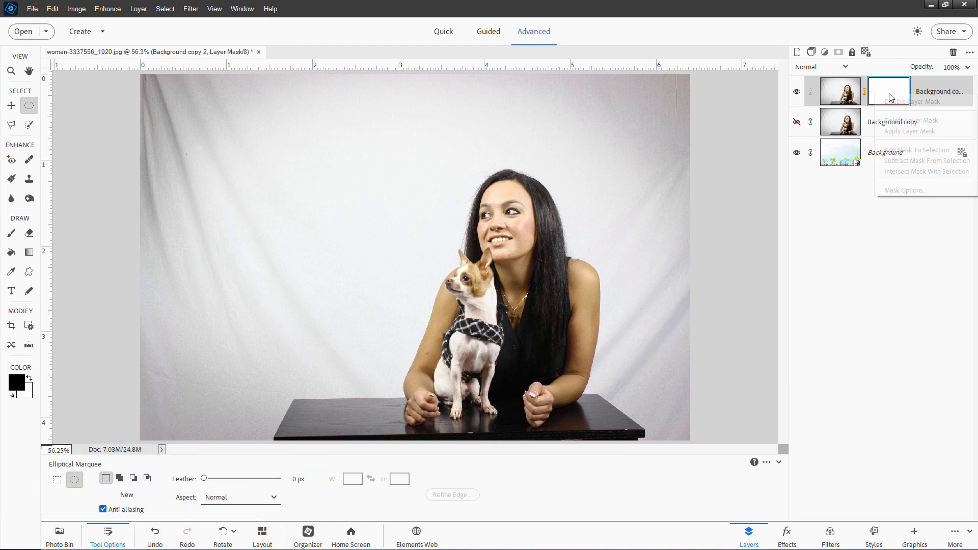
{"action": "left_click", "coordinate": [888, 121]}
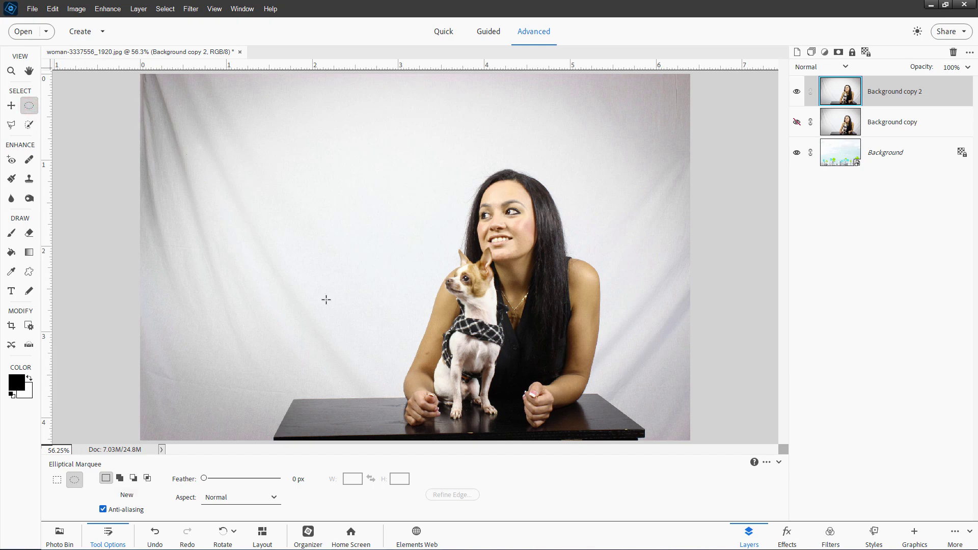
Make a large elliptical selection around the woman and dog and add a layer mask from it to Background copy 2
{"action": "left_click_drag", "start_coordinate": [376, 160], "coordinate": [634, 441]}
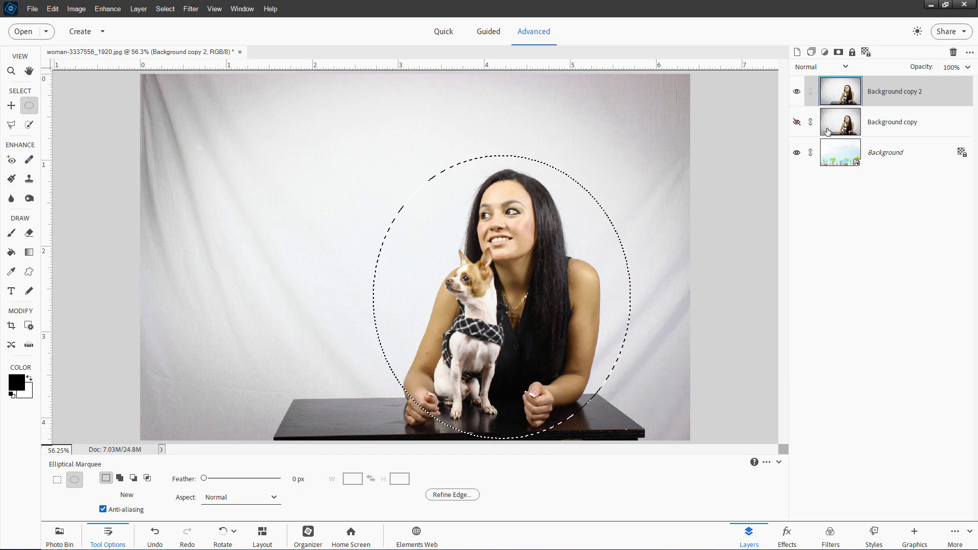
{"action": "left_click", "coordinate": [839, 52]}
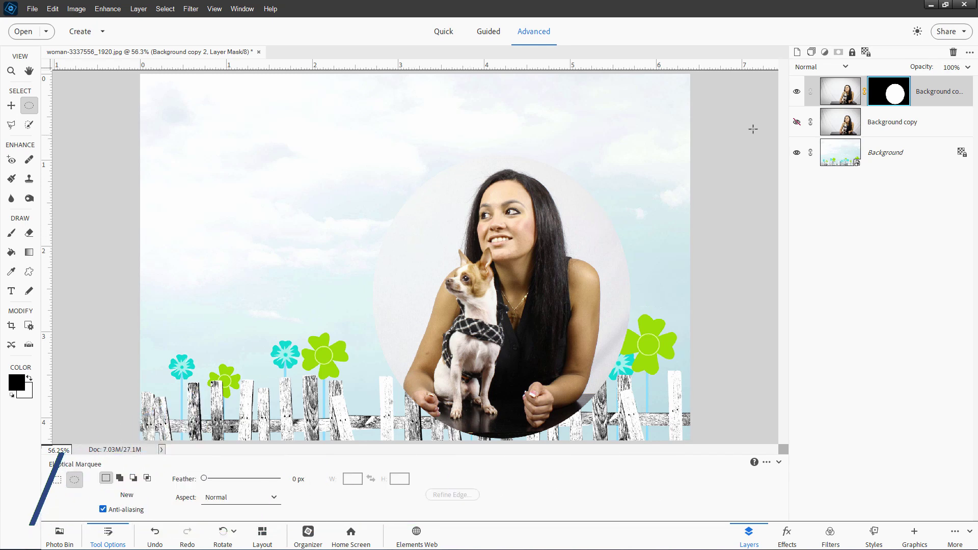
Preview a 16 px black outside stroke style on the masked Background copy 2 layer and cancel it
{"action": "left_click", "coordinate": [841, 91]}
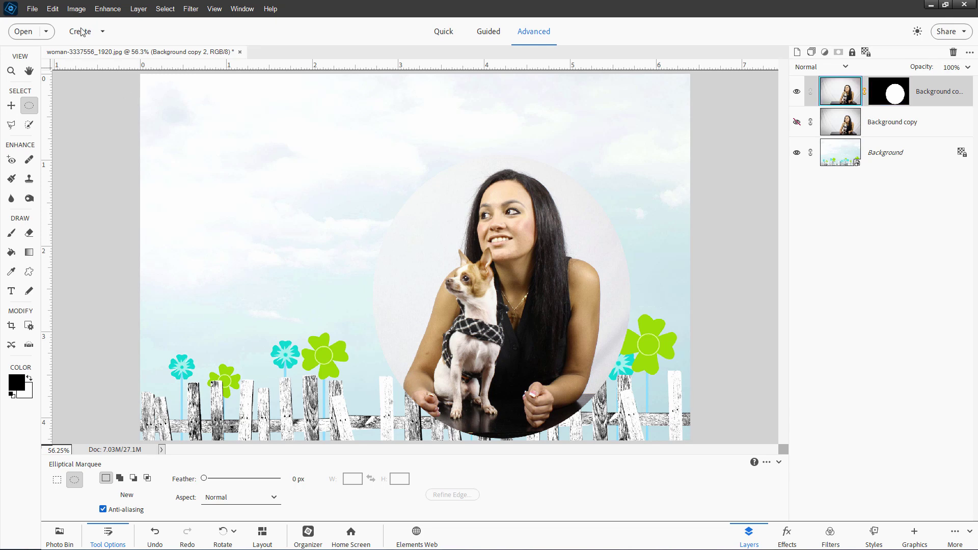
{"action": "left_click", "coordinate": [138, 9]}
{"action": "mouse_move", "coordinate": [173, 68]}
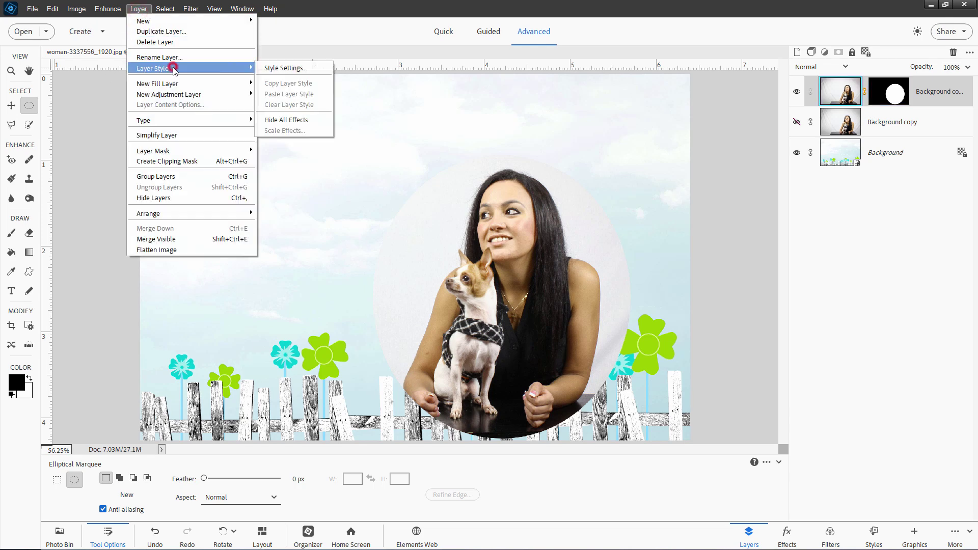
{"action": "left_click", "coordinate": [286, 68]}
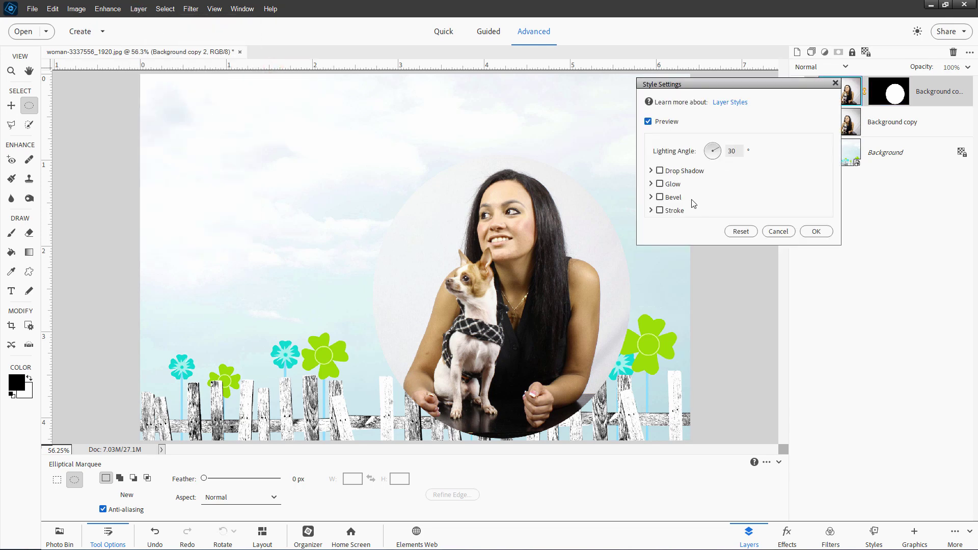
{"action": "left_click", "coordinate": [661, 210]}
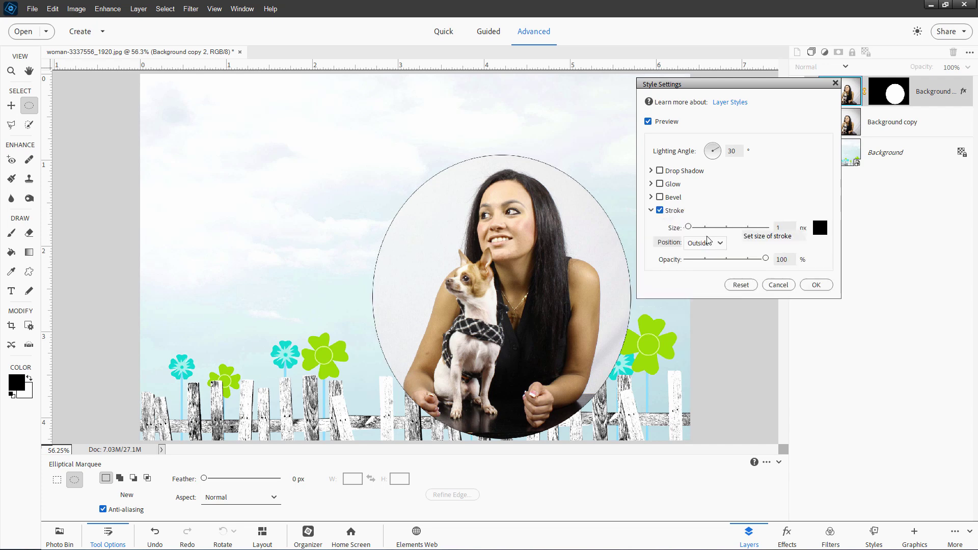
{"action": "left_click_drag", "start_coordinate": [686, 228], "coordinate": [693, 227]}
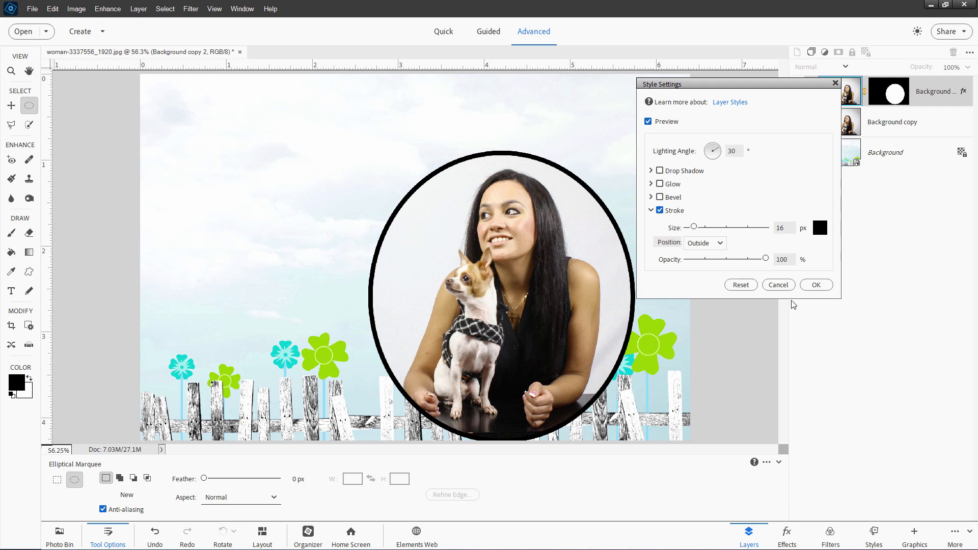
{"action": "left_click", "coordinate": [771, 285]}
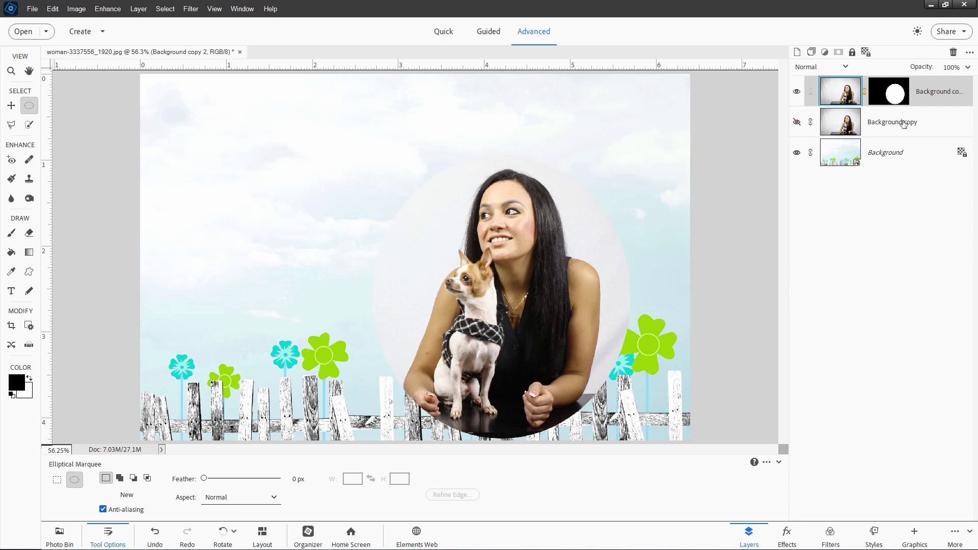
Delete the elliptical layer mask from Background copy 2 and automatically select the photo's subject
{"action": "right_click", "coordinate": [891, 100]}
{"action": "left_click", "coordinate": [899, 125]}
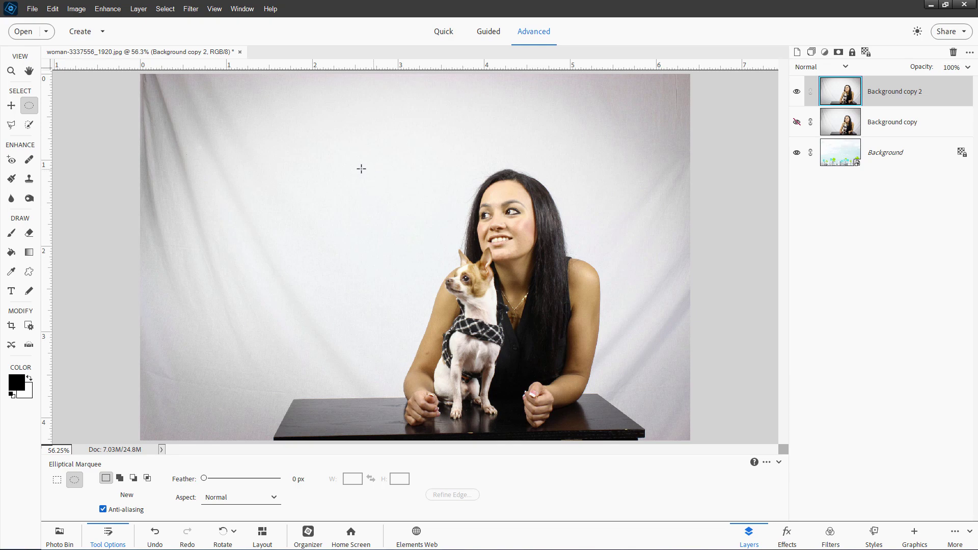
{"action": "left_click", "coordinate": [11, 105]}
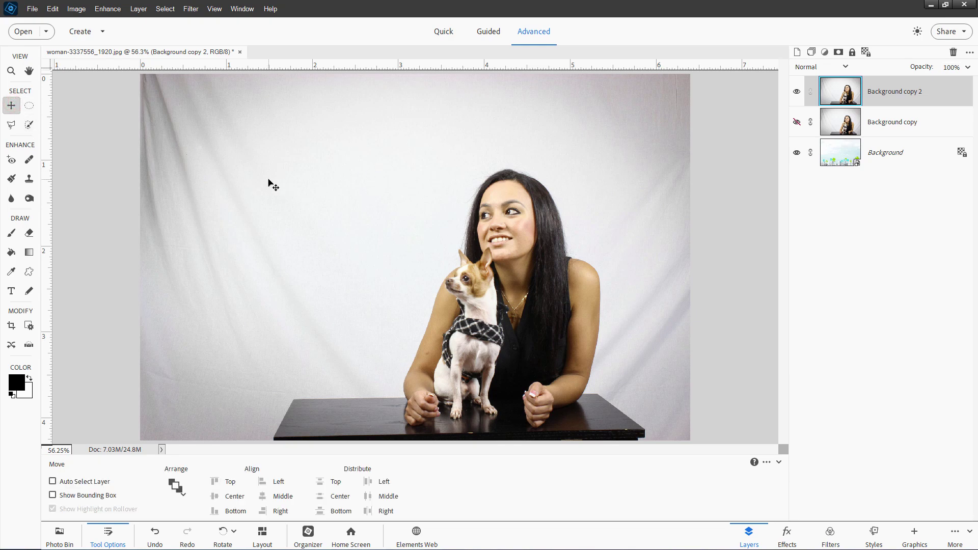
{"action": "left_click", "coordinate": [165, 9]}
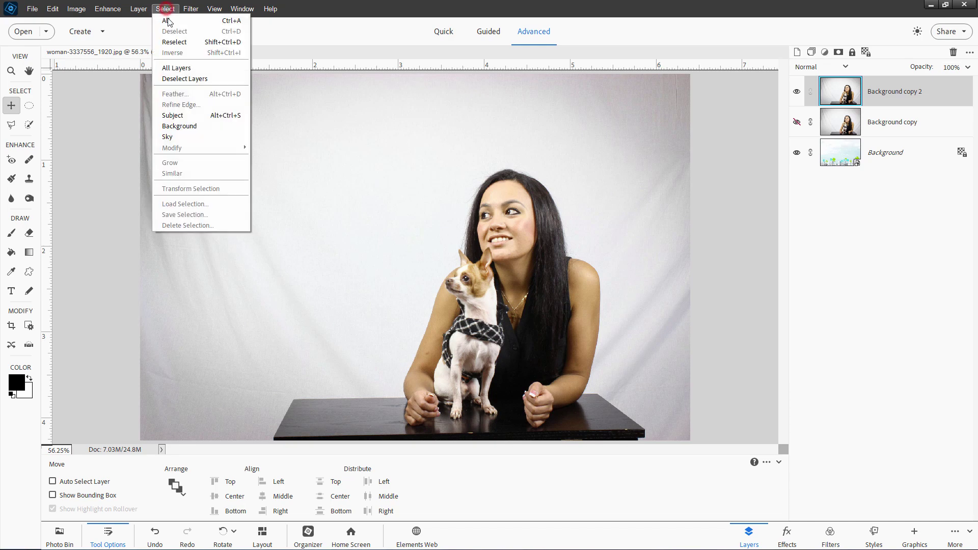
{"action": "left_click", "coordinate": [192, 114]}
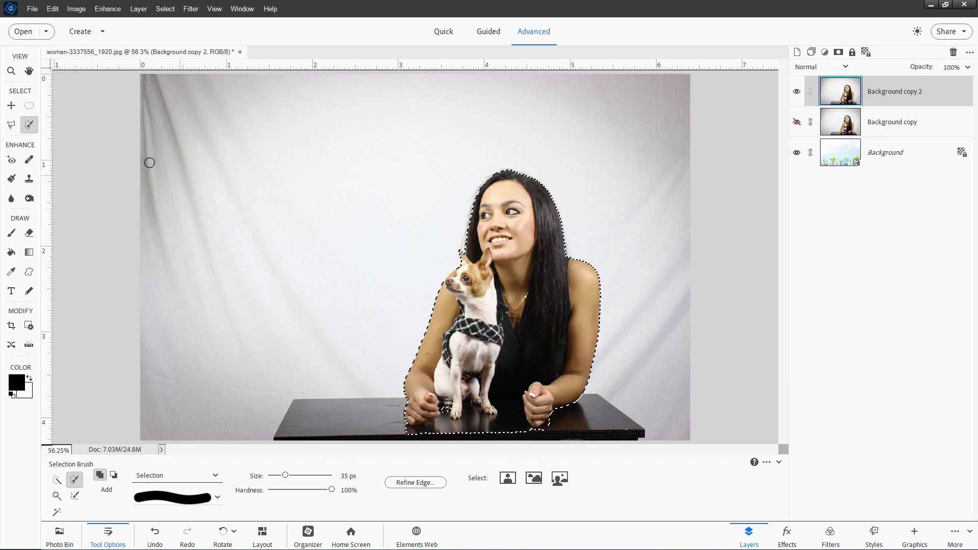
Add the whole black table to the subject selection by tracing its outline with the Polygonal Lasso in Add mode
{"action": "left_click", "coordinate": [11, 125]}
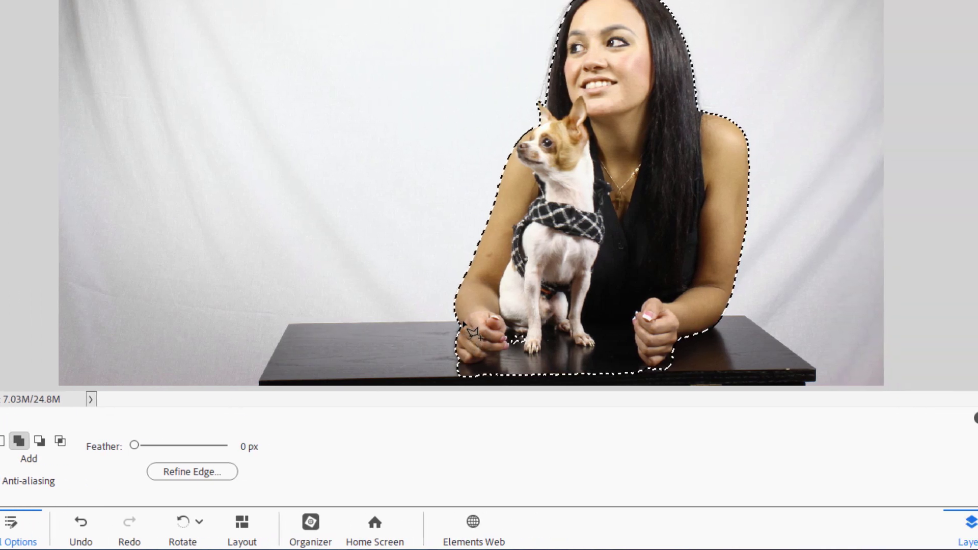
{"action": "left_click", "coordinate": [465, 323]}
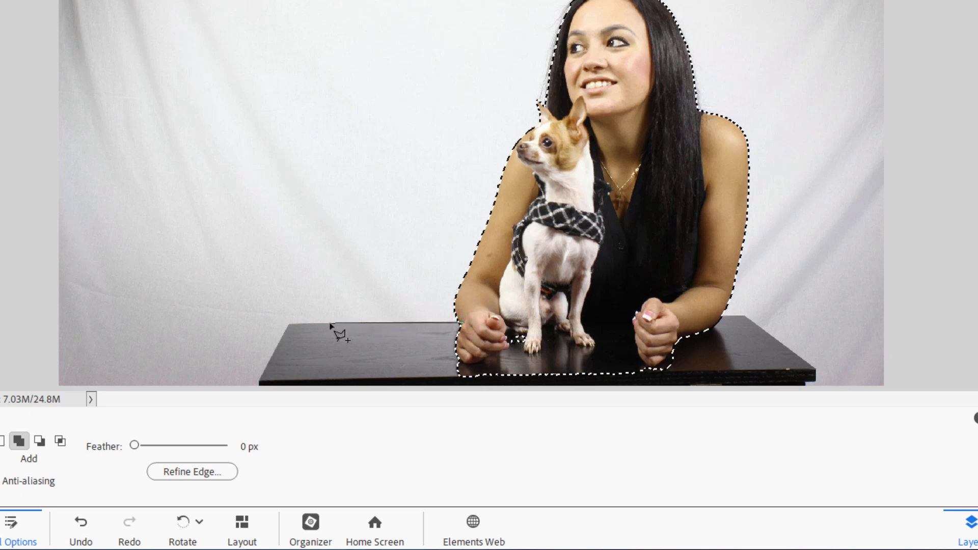
{"action": "left_click", "coordinate": [289, 324]}
{"action": "left_click", "coordinate": [258, 383]}
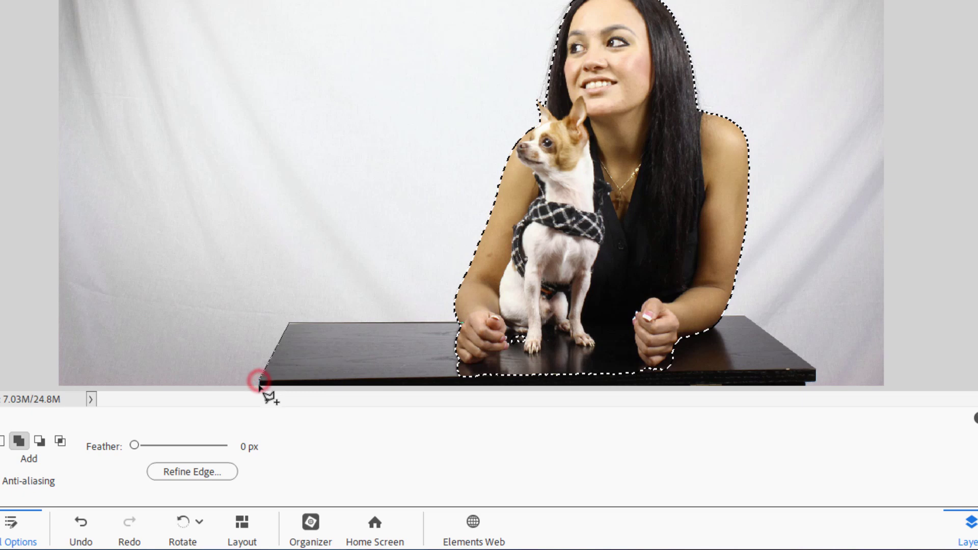
{"action": "left_click", "coordinate": [260, 387]}
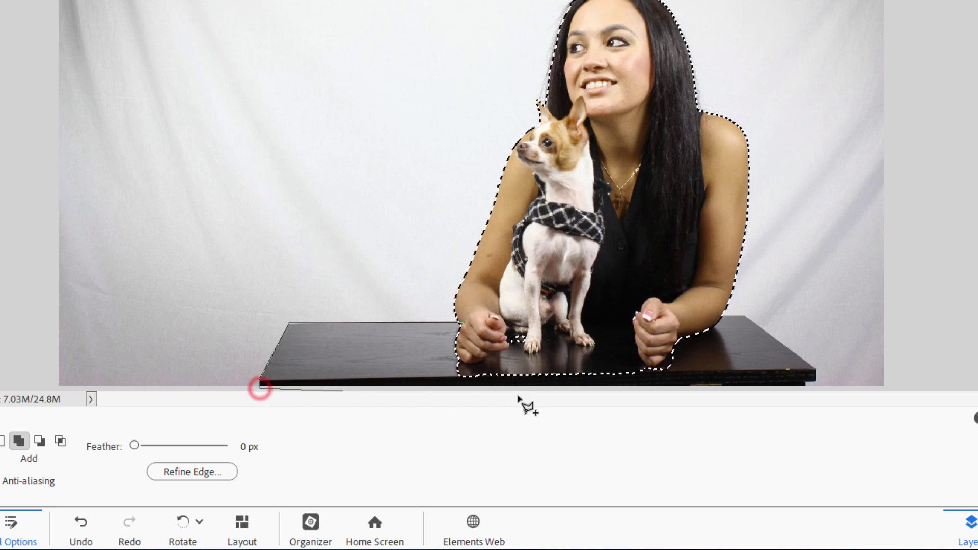
{"action": "left_click", "coordinate": [805, 387]}
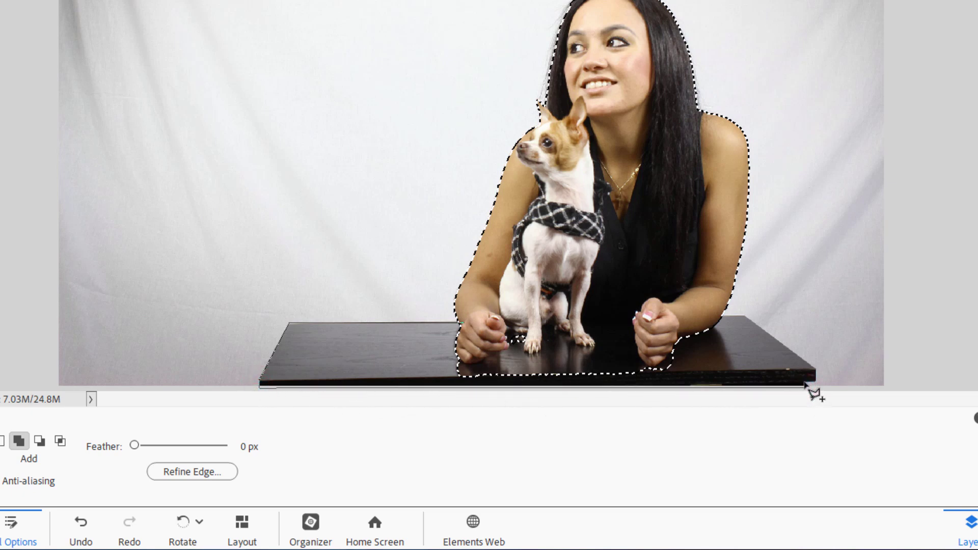
{"action": "left_click", "coordinate": [806, 384]}
{"action": "left_click", "coordinate": [815, 370]}
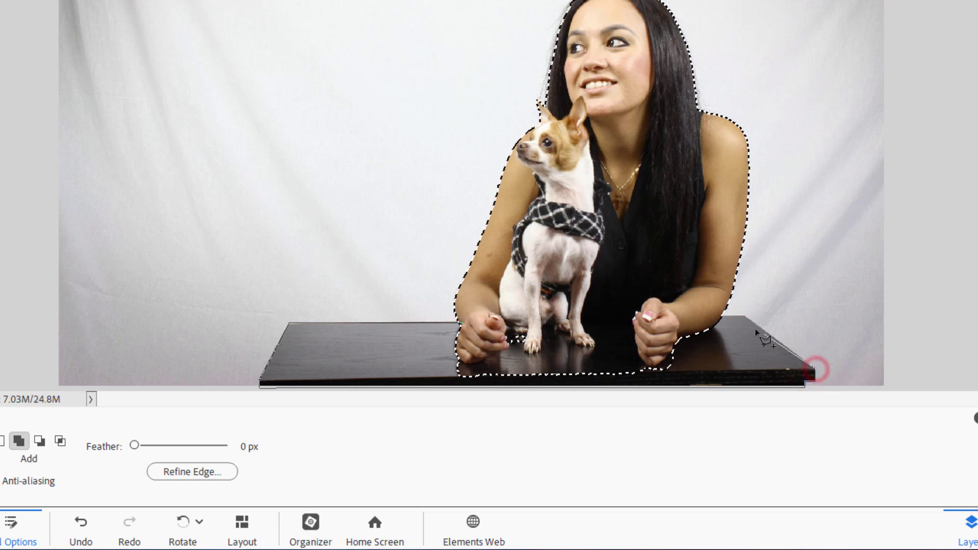
{"action": "left_click", "coordinate": [742, 316]}
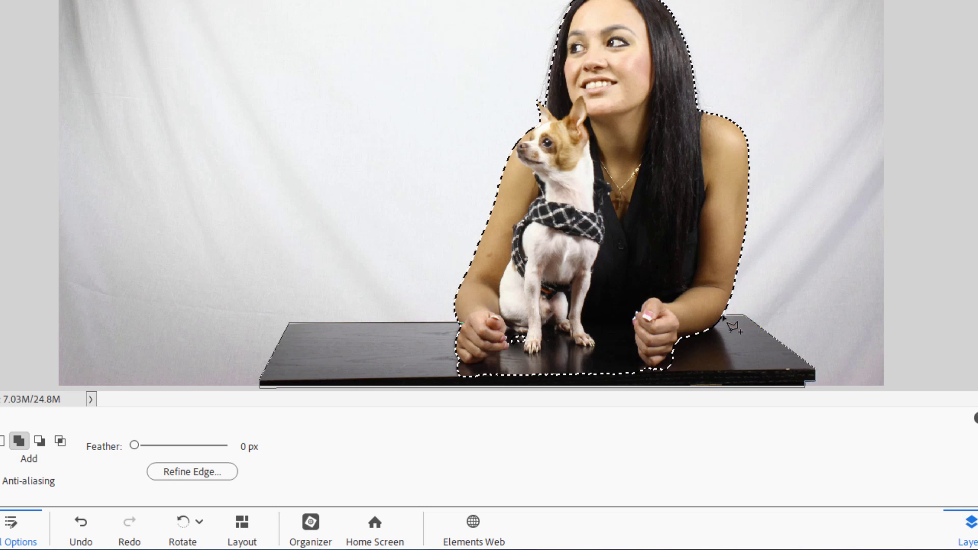
{"action": "left_click", "coordinate": [471, 323]}
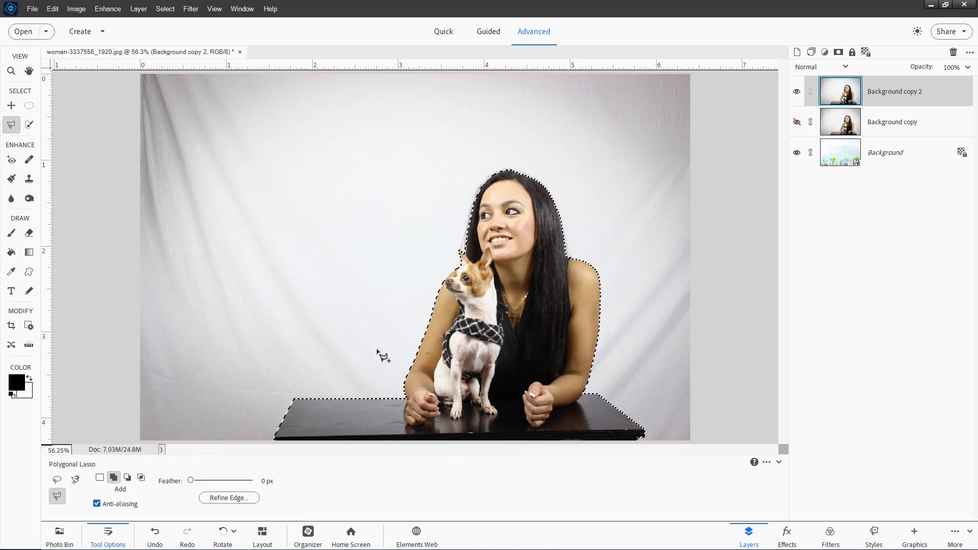
Start refining the subject selection's edge, with Smart Radius enabled and the radius set to 15 px
{"action": "left_click", "coordinate": [229, 498]}
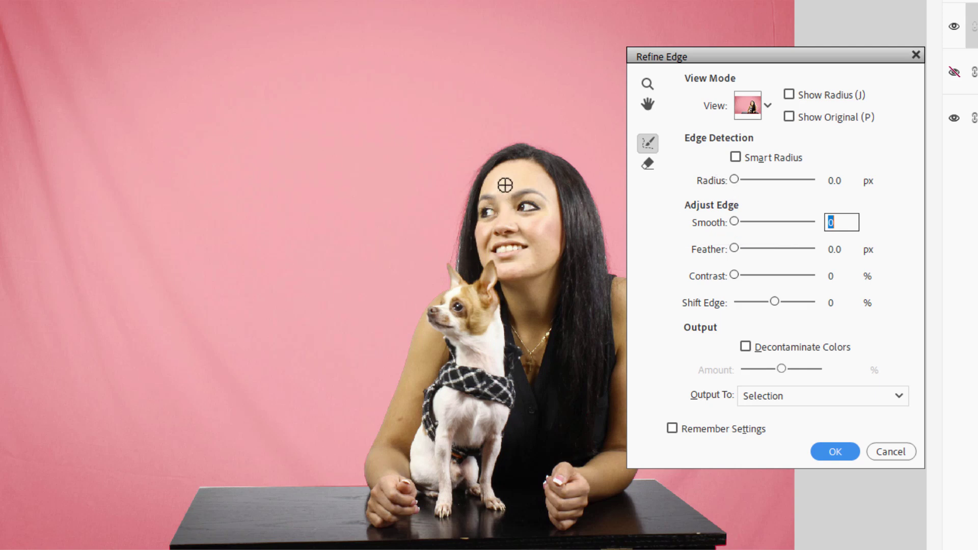
{"action": "left_click", "coordinate": [777, 197]}
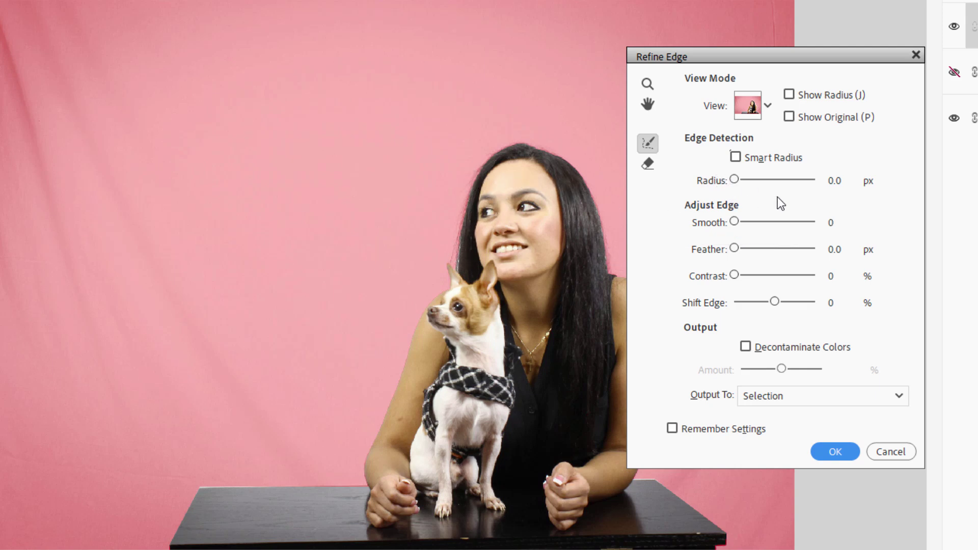
{"action": "left_click", "coordinate": [735, 158]}
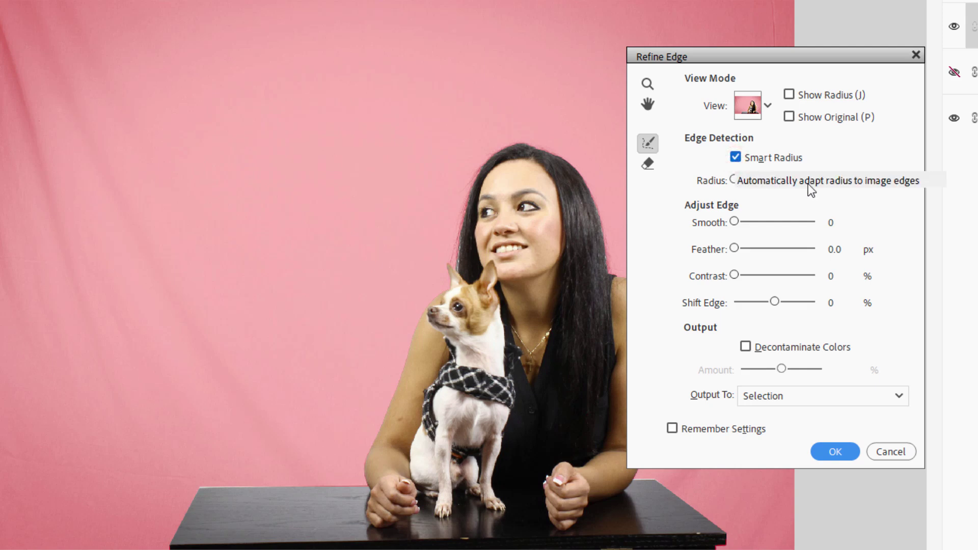
{"action": "left_click_drag", "start_coordinate": [845, 184], "coordinate": [816, 185]}
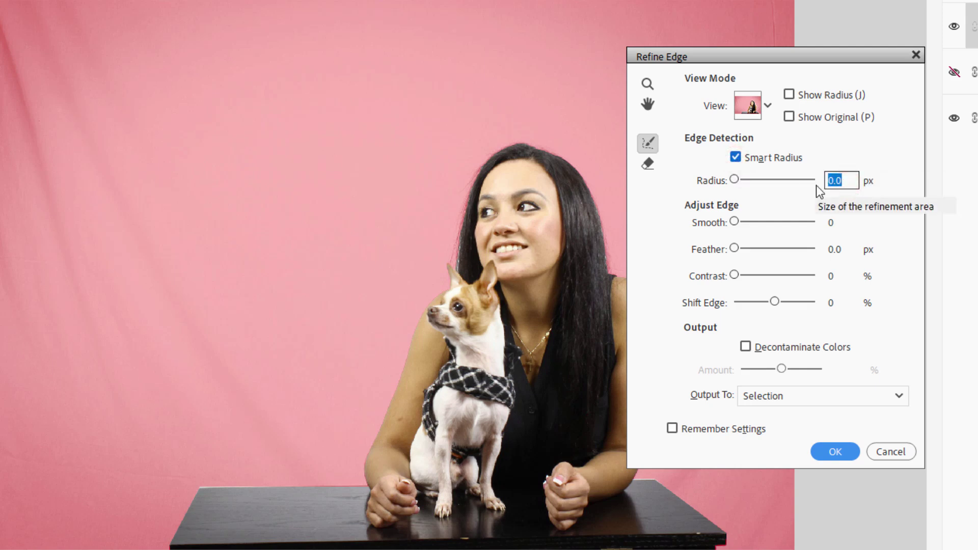
{"action": "type", "text": "15"}
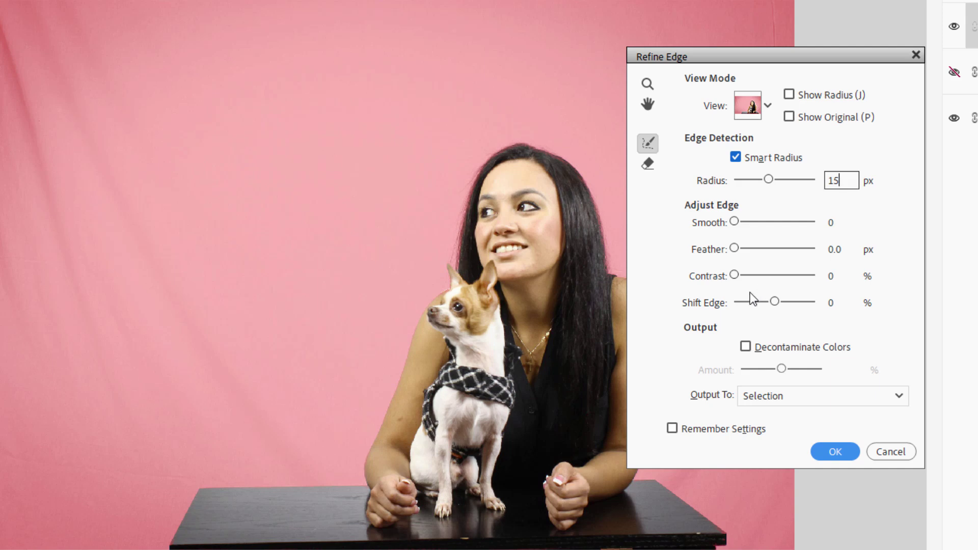
Brush the refinement along both sides of the woman's hair and output the refined selection as a layer mask
{"action": "mouse_move", "coordinate": [498, 158]}
{"action": "left_mouse_down"}
{"action": "mouse_move", "coordinate": [477, 166]}
{"action": "mouse_move", "coordinate": [465, 189]}
{"action": "mouse_move", "coordinate": [456, 257]}
{"action": "left_mouse_up"}
{"action": "mouse_move", "coordinate": [502, 148]}
{"action": "left_mouse_down"}
{"action": "mouse_move", "coordinate": [535, 145]}
{"action": "mouse_move", "coordinate": [571, 159]}
{"action": "mouse_move", "coordinate": [602, 213]}
{"action": "mouse_move", "coordinate": [612, 278]}
{"action": "left_mouse_up"}
{"action": "left_click", "coordinate": [755, 396]}
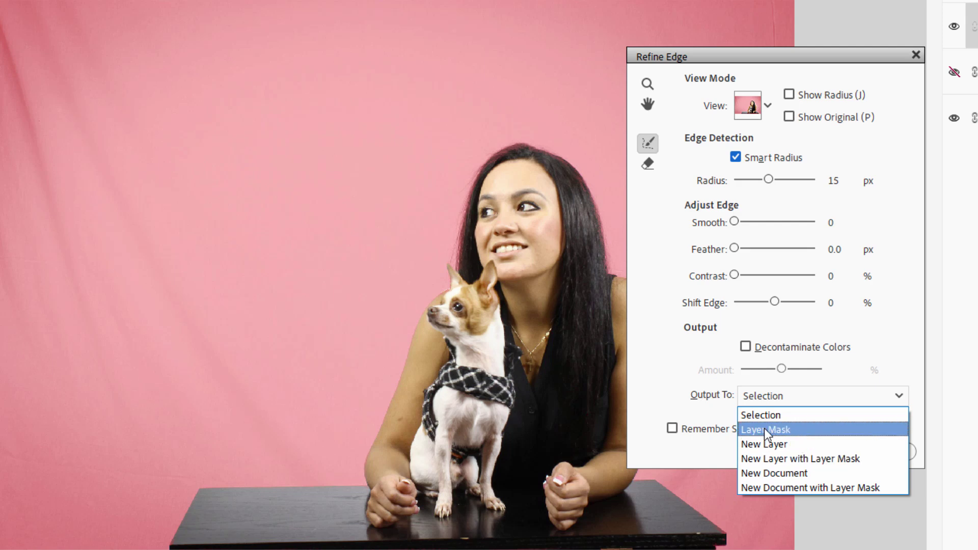
{"action": "left_click", "coordinate": [797, 430]}
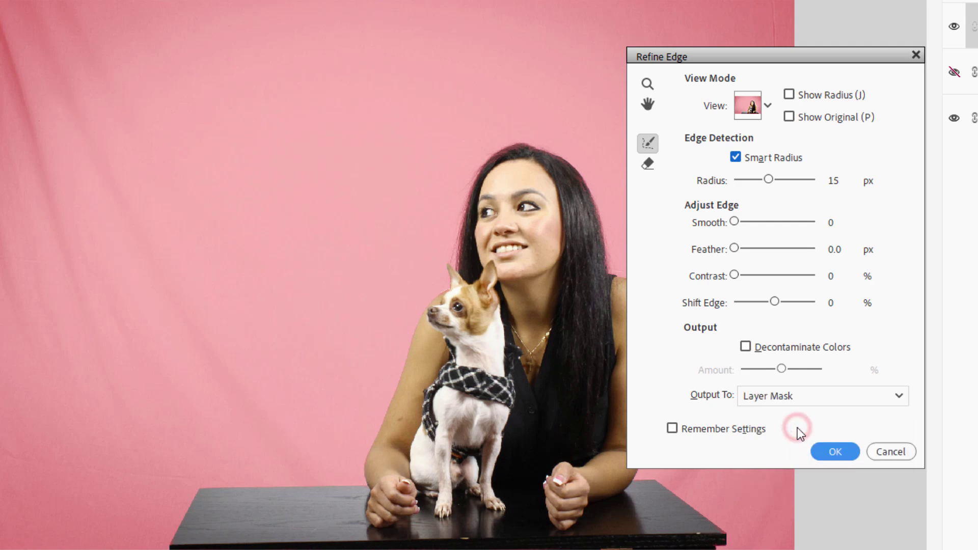
{"action": "left_click", "coordinate": [835, 451]}
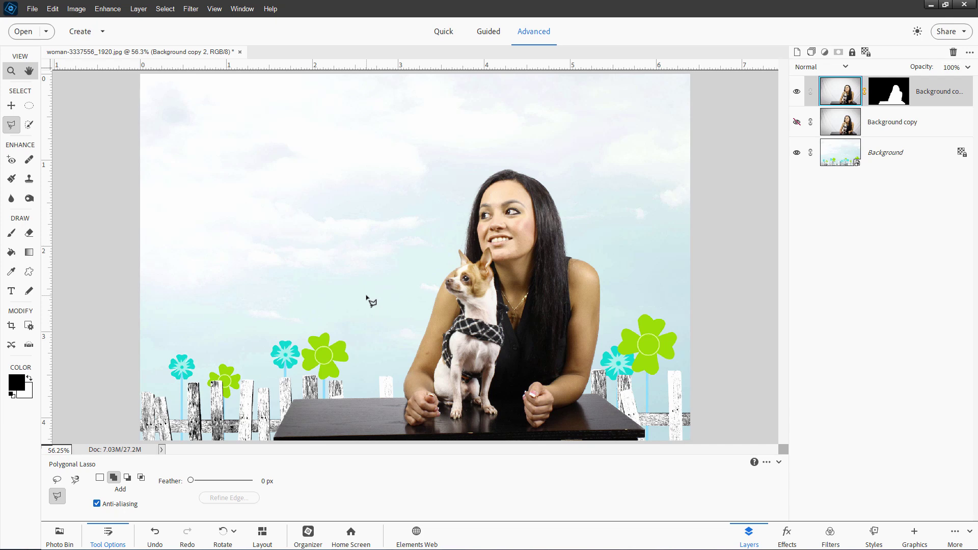
Review the commands available for Background copy 2's layer mask, including delete, apply, disable and the selection options
{"action": "left_click", "coordinate": [895, 97]}
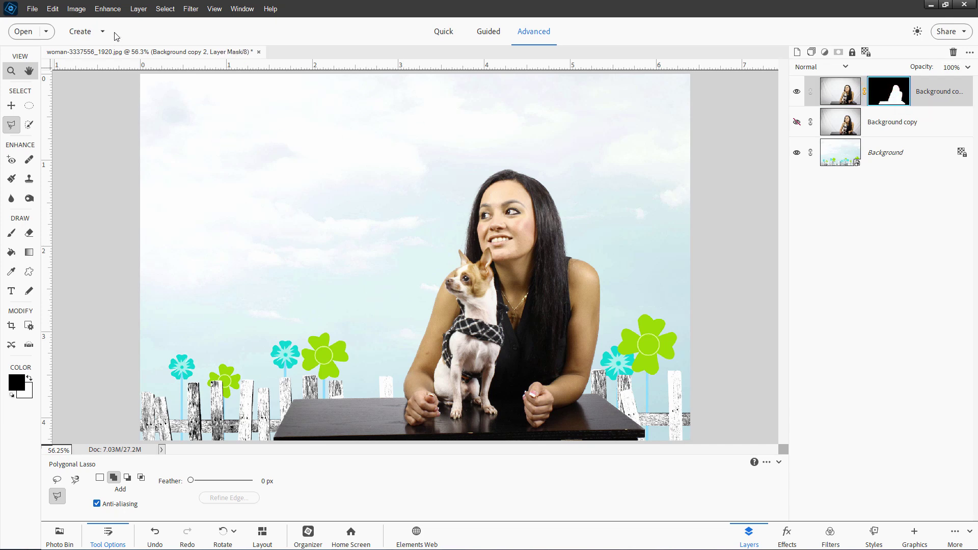
{"action": "left_click", "coordinate": [138, 9]}
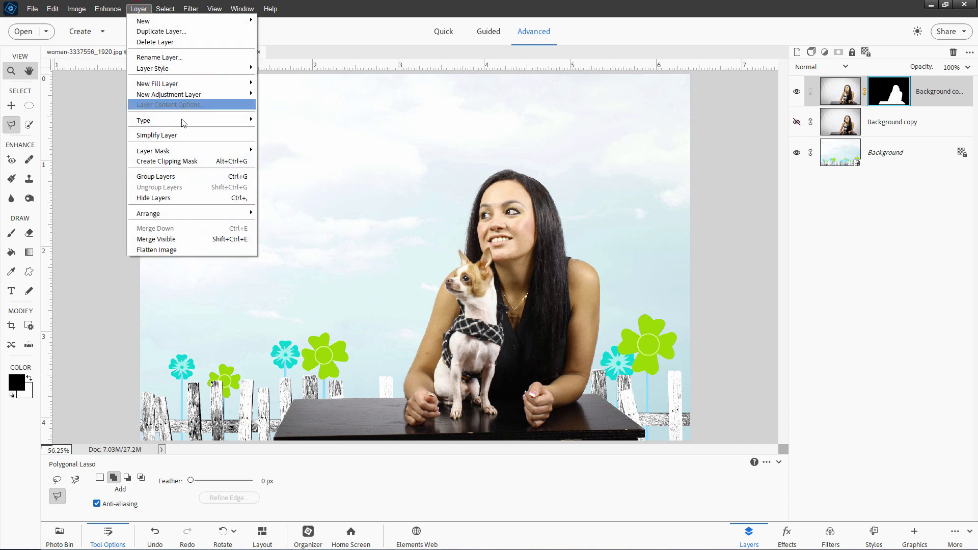
{"action": "mouse_move", "coordinate": [189, 151]}
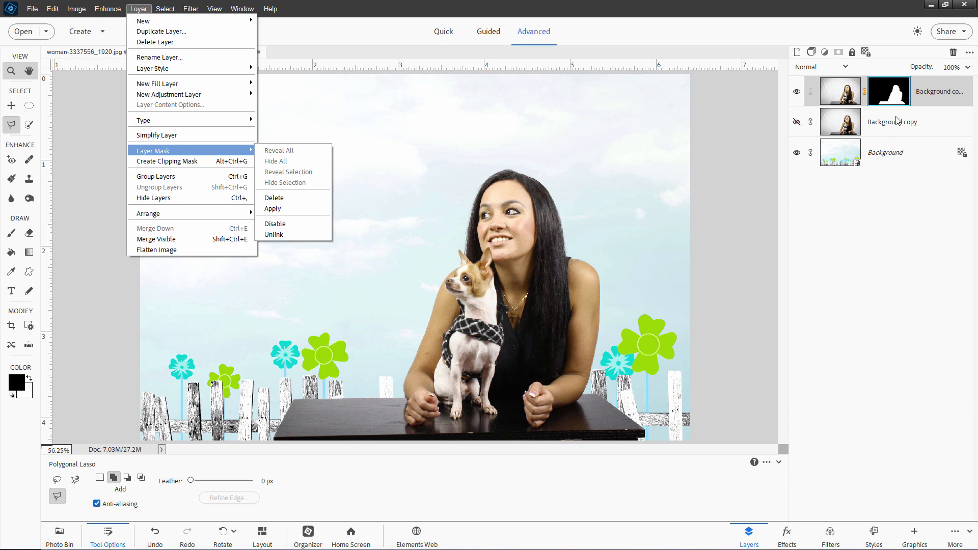
{"action": "right_click", "coordinate": [887, 99]}
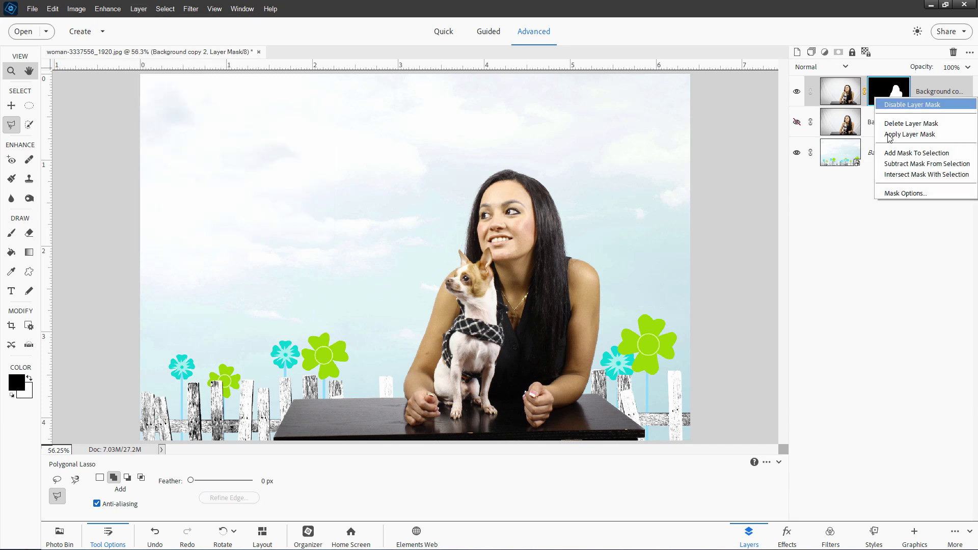
{"action": "left_click", "coordinate": [834, 190]}
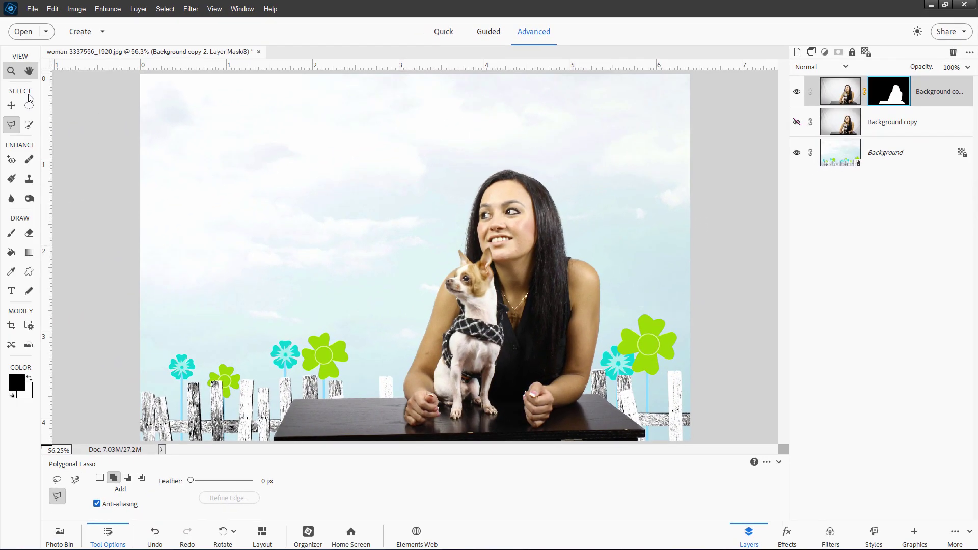
Move the masked woman, dog and table together toward the right edge of the canvas
{"action": "left_click", "coordinate": [11, 105]}
{"action": "left_click_drag", "start_coordinate": [488, 343], "coordinate": [557, 363]}
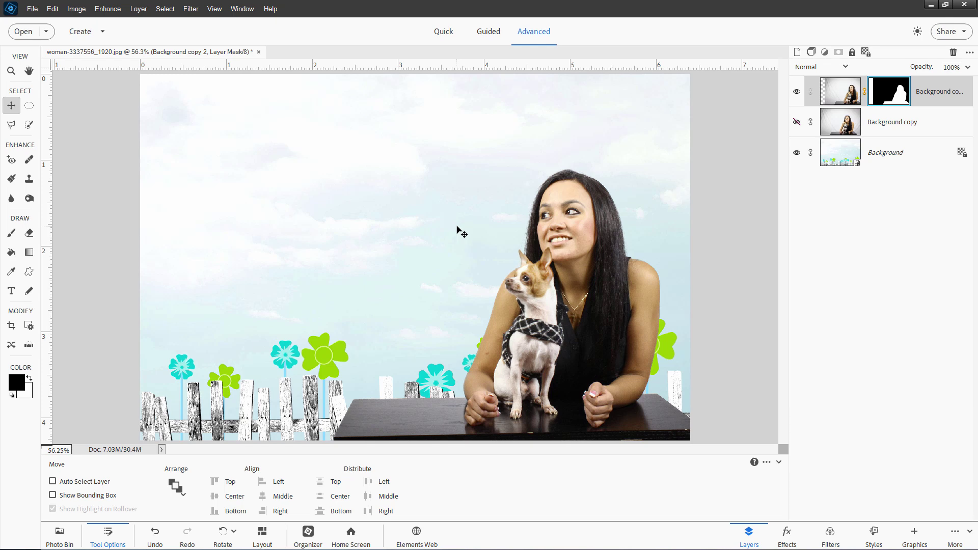
Unlink Background copy 2's mask, try moving the photo separately from it, undo the move and relink the mask
{"action": "left_click", "coordinate": [865, 93]}
{"action": "left_click", "coordinate": [843, 93]}
{"action": "left_click_drag", "start_coordinate": [608, 295], "coordinate": [570, 296]}
{"action": "key", "text": "ctrl+z"}
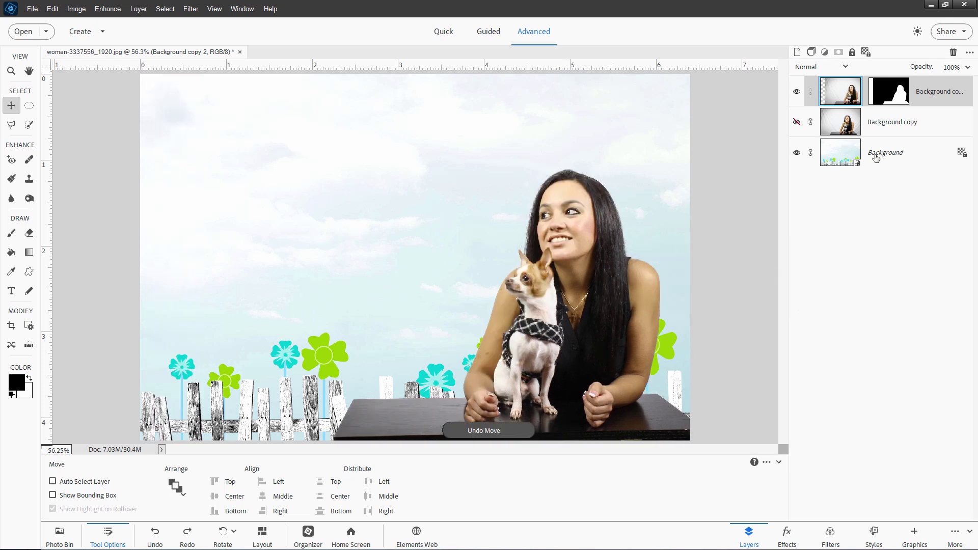
{"action": "left_click", "coordinate": [865, 92]}
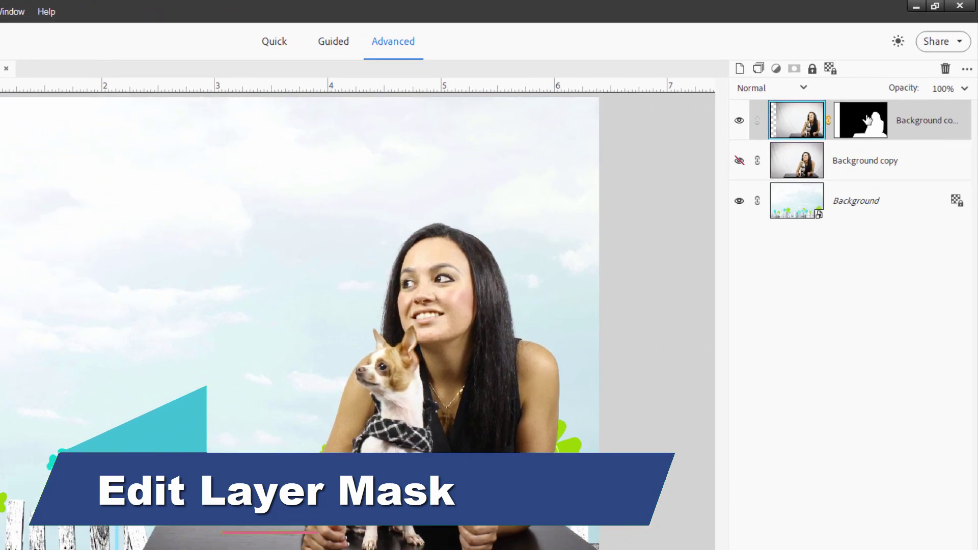
Paint white with a 99 px brush on Background copy 2's mask around the woman's outer shoulder, and undo and redo the stroke
{"action": "left_click", "coordinate": [862, 125]}
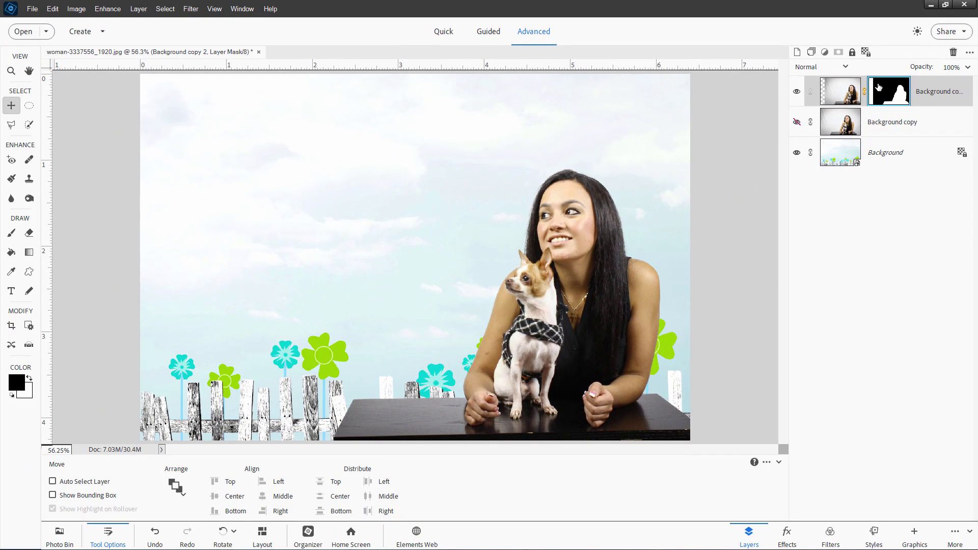
{"action": "left_click", "coordinate": [11, 251]}
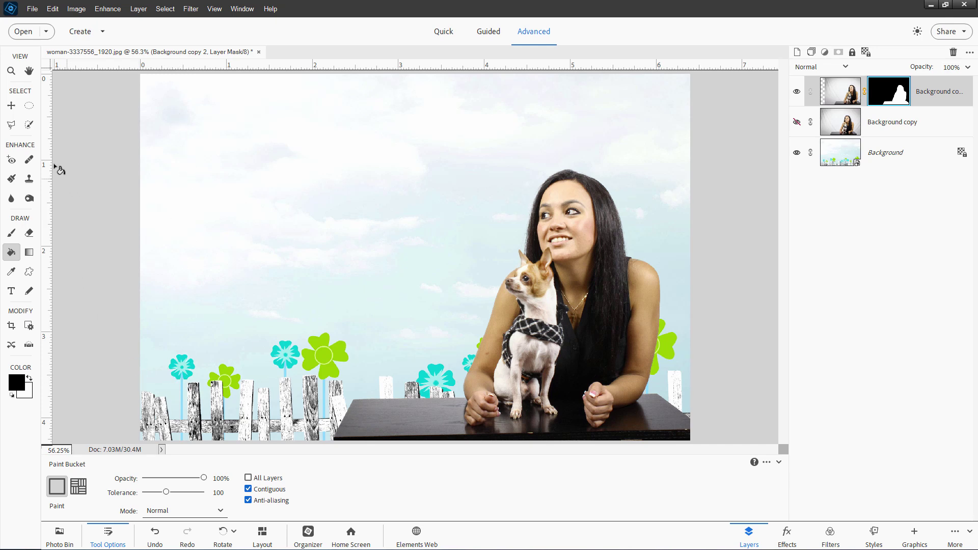
{"action": "left_click", "coordinate": [16, 233]}
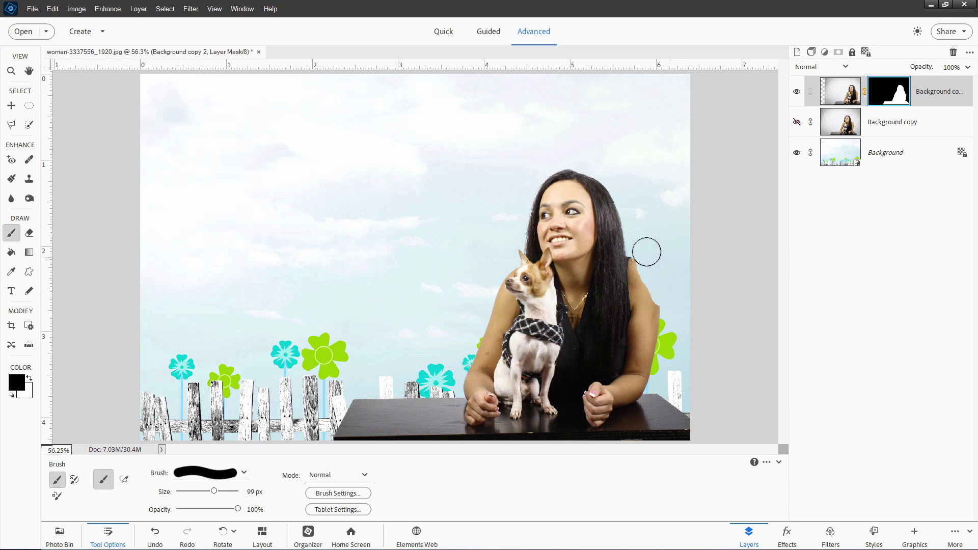
{"action": "left_click", "coordinate": [30, 378]}
{"action": "mouse_move", "coordinate": [651, 275]}
{"action": "left_mouse_down"}
{"action": "mouse_move", "coordinate": [648, 243]}
{"action": "mouse_move", "coordinate": [655, 295]}
{"action": "mouse_move", "coordinate": [653, 277]}
{"action": "left_mouse_up"}
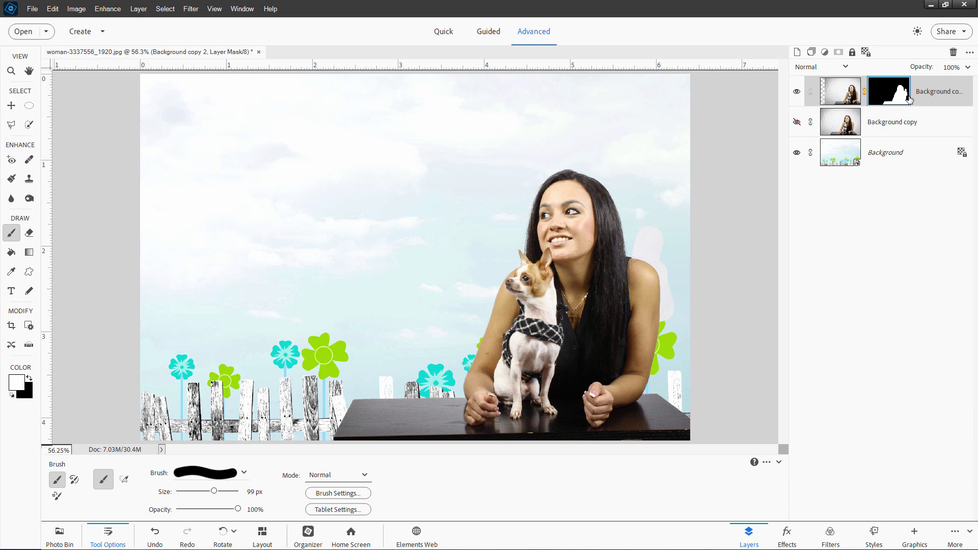
{"action": "key", "text": "ctrl+z"}
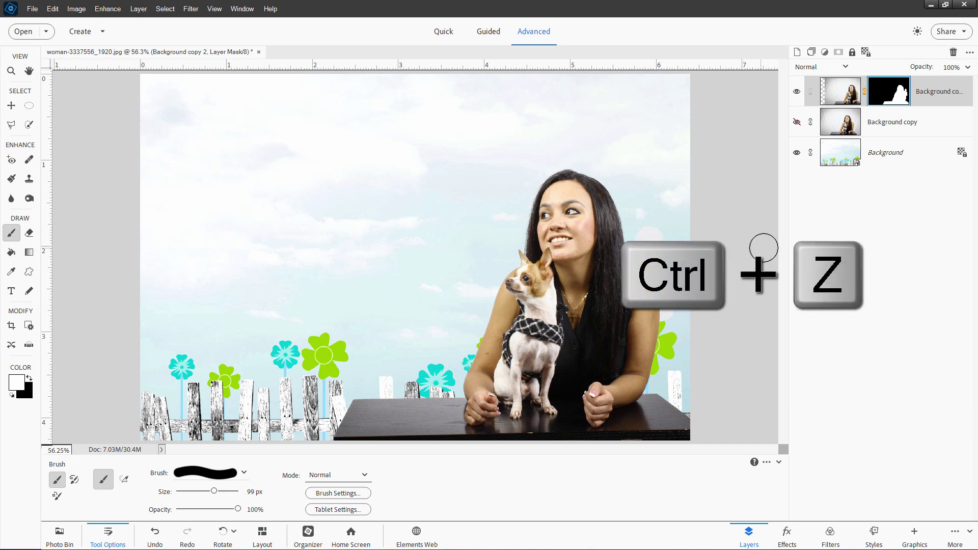
{"action": "key", "text": "ctrl+y"}
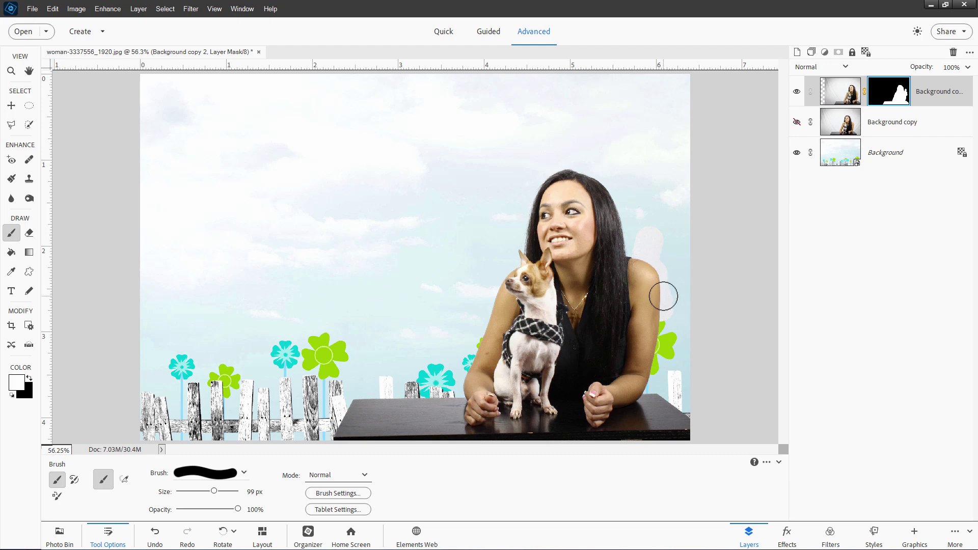
Trace a Polygonal Lasso selection along the woman's outer shoulder and arm, enclosing the exposed studio backdrop beside her
{"action": "scroll", "coordinate": [663, 296], "scroll_direction": "up", "scroll_amount": 5}
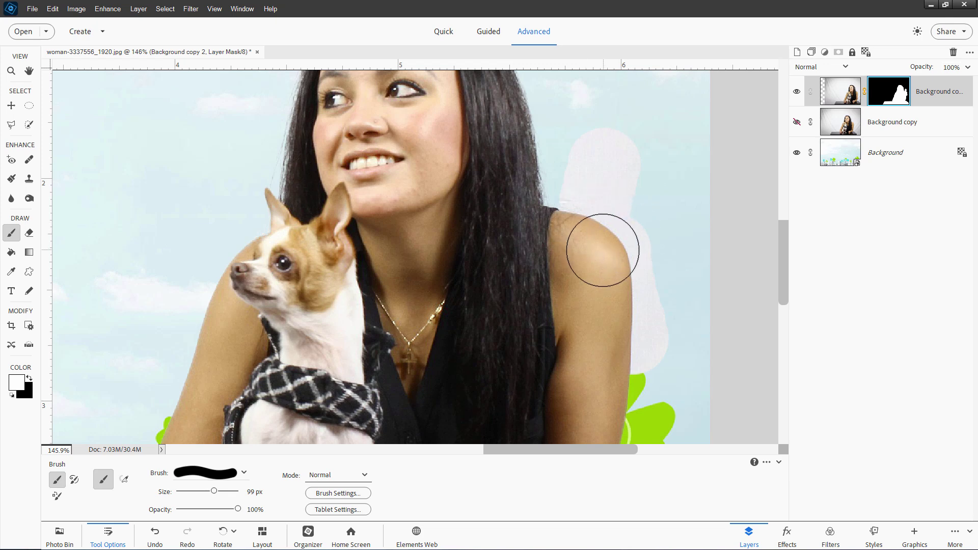
{"action": "left_click", "coordinate": [11, 125]}
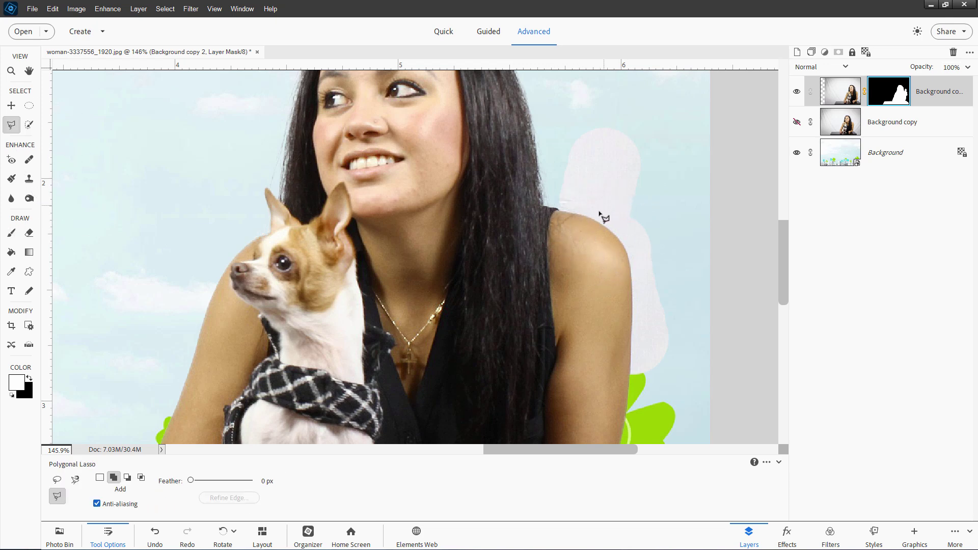
{"action": "left_click", "coordinate": [560, 212]}
{"action": "left_click", "coordinate": [578, 213]}
{"action": "left_click", "coordinate": [621, 243]}
{"action": "left_click", "coordinate": [627, 254]}
{"action": "left_click", "coordinate": [632, 325]}
{"action": "left_click", "coordinate": [708, 340]}
{"action": "left_click", "coordinate": [705, 201]}
{"action": "left_click", "coordinate": [676, 108]}
{"action": "left_click", "coordinate": [590, 89]}
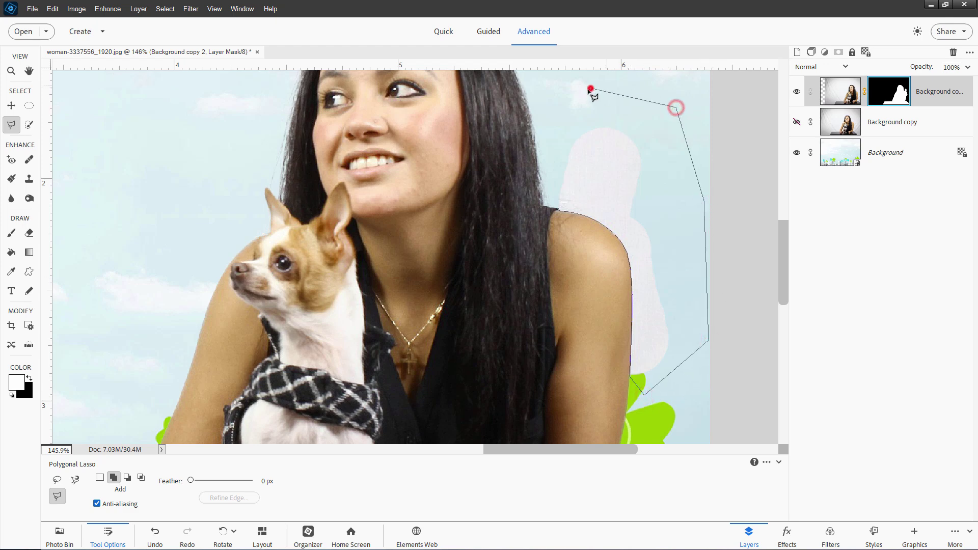
{"action": "left_click", "coordinate": [553, 150]}
{"action": "double_click", "coordinate": [551, 196]}
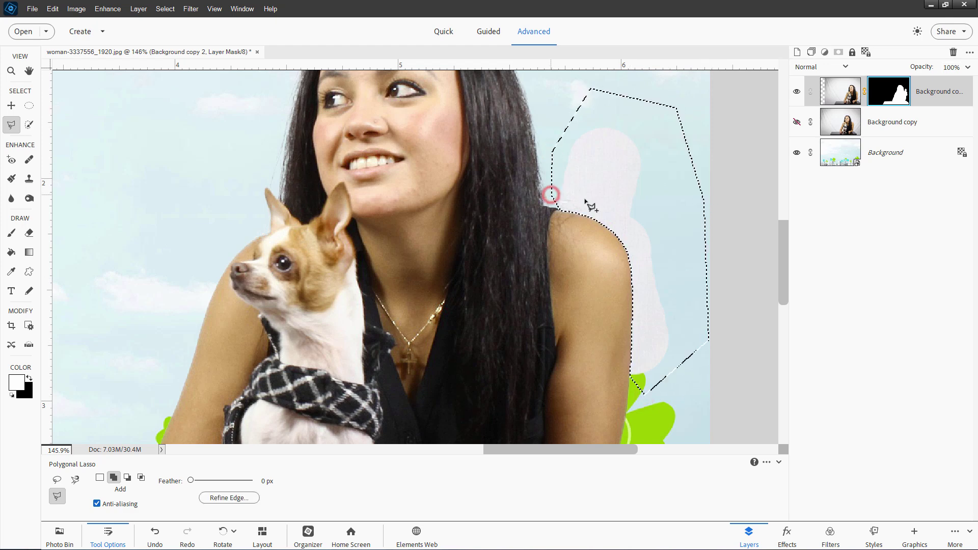
Paint black on the mask inside the selection to hide the exposed backdrop beside the shoulder, and deselect
{"action": "left_click", "coordinate": [12, 232]}
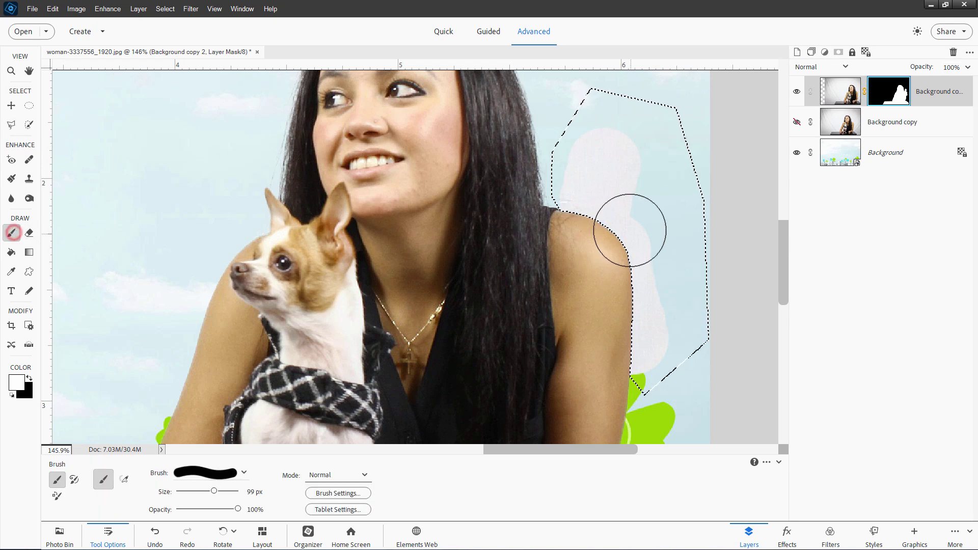
{"action": "left_click", "coordinate": [29, 378]}
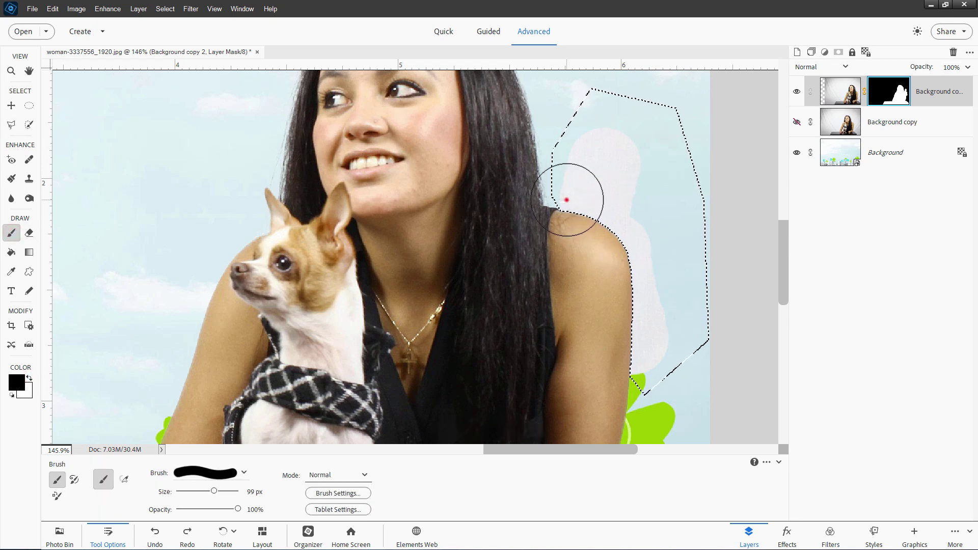
{"action": "mouse_move", "coordinate": [567, 200]}
{"action": "left_mouse_down"}
{"action": "mouse_move", "coordinate": [631, 263]}
{"action": "mouse_move", "coordinate": [644, 362]}
{"action": "left_mouse_up"}
{"action": "left_click_drag", "start_coordinate": [623, 163], "coordinate": [589, 136]}
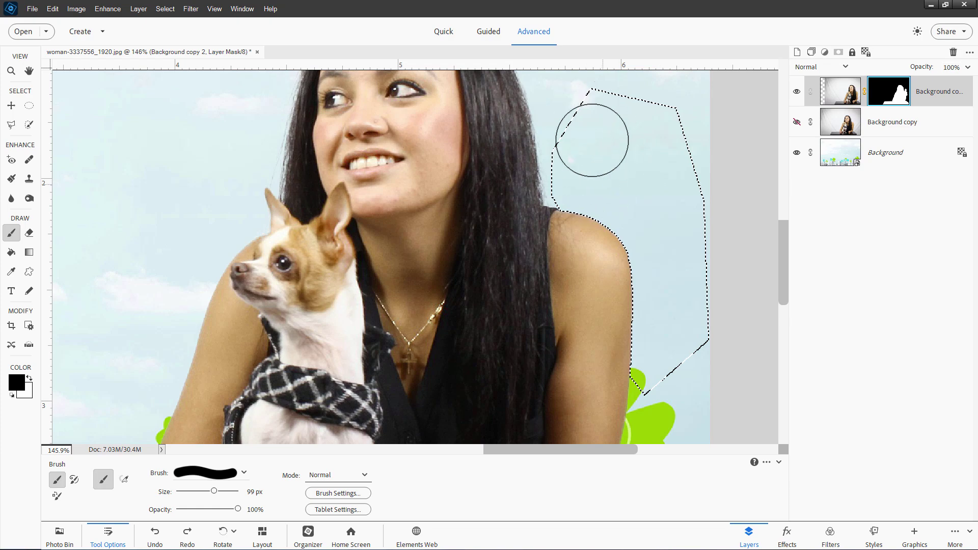
{"action": "key", "text": "ctrl+d"}
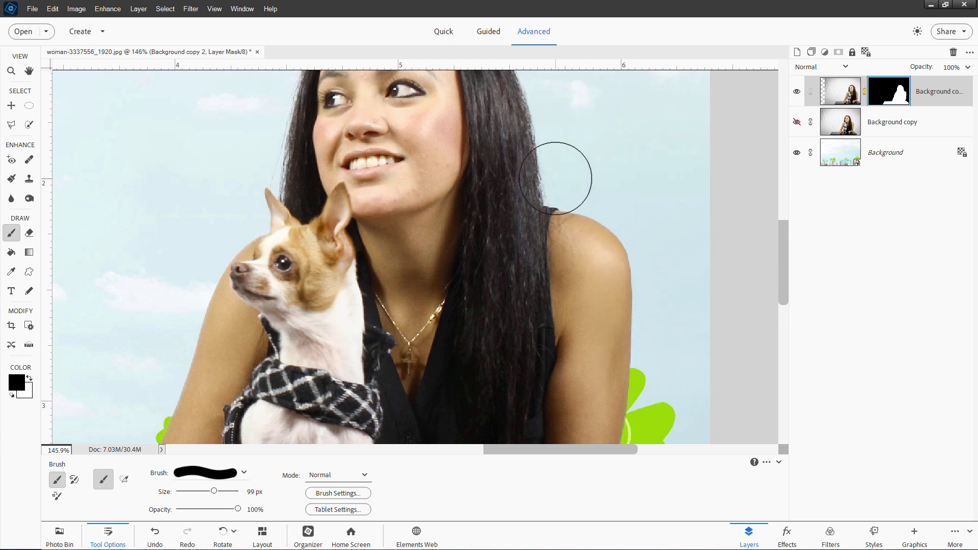
{"action": "scroll", "coordinate": [561, 171], "scroll_direction": "down", "scroll_amount": 6}
{"action": "scroll", "coordinate": [559, 175], "scroll_direction": "down", "scroll_amount": 1}
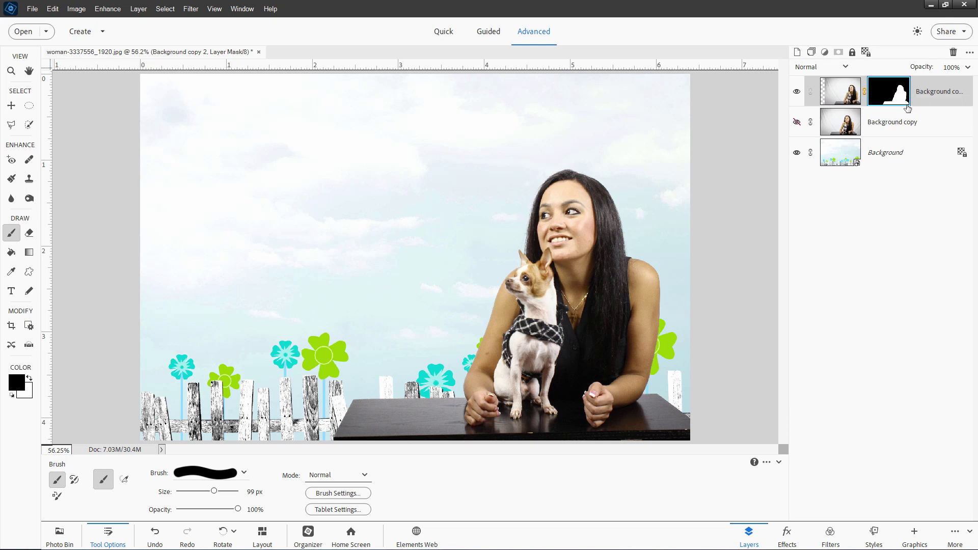
Duplicate the masked Background copy 2 layer and hide the original
{"action": "right_click", "coordinate": [924, 95]}
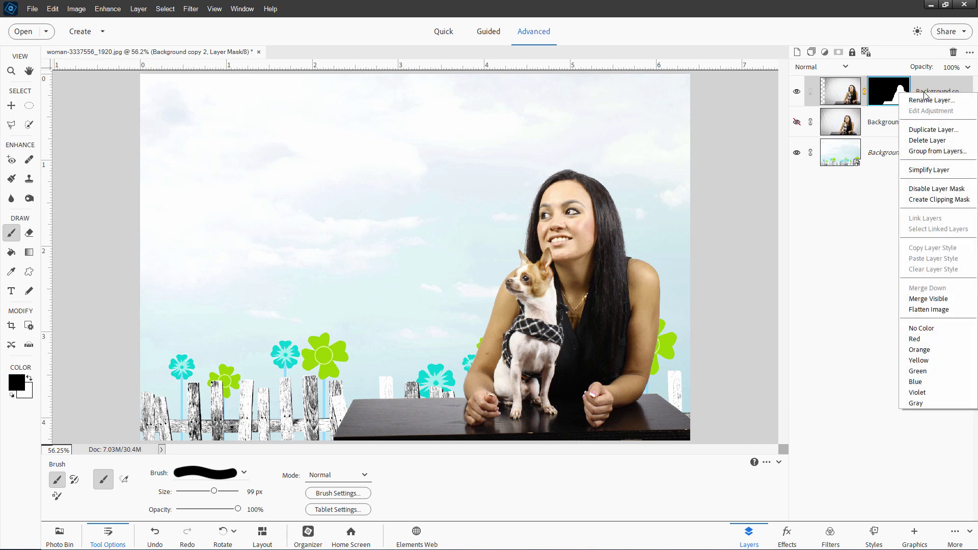
{"action": "left_click", "coordinate": [933, 129]}
{"action": "left_click", "coordinate": [577, 165]}
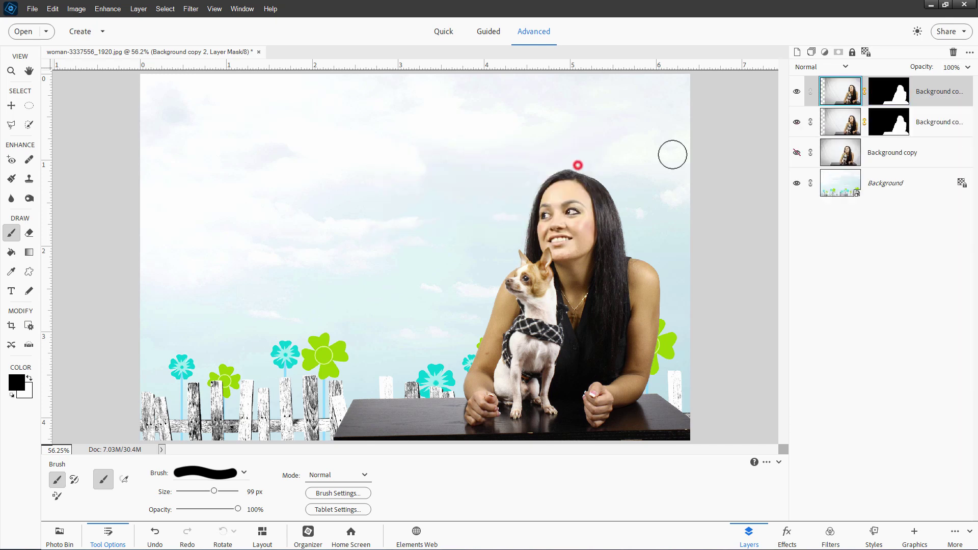
{"action": "left_click", "coordinate": [797, 122]}
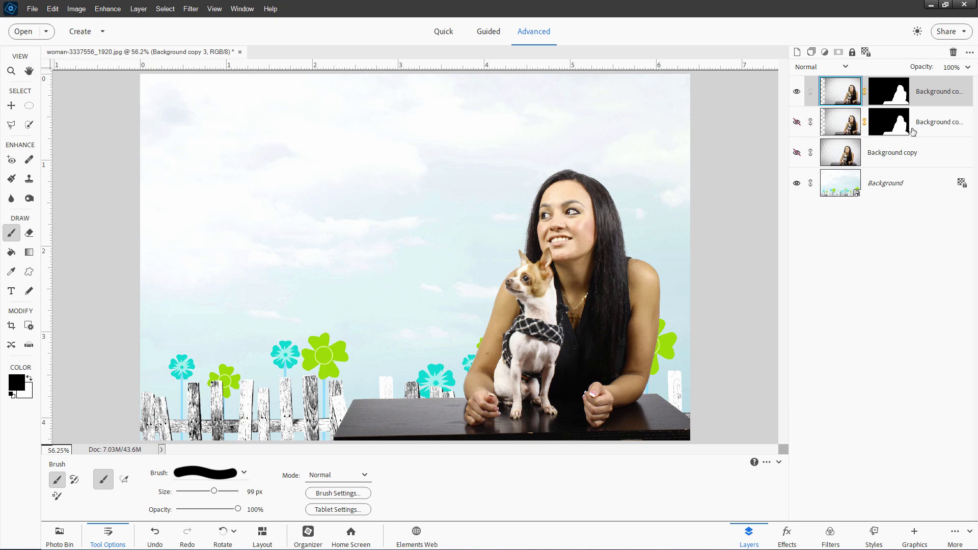
Apply the layer mask of Background copy 3 permanently to the layer
{"action": "left_click", "coordinate": [931, 95]}
{"action": "right_click", "coordinate": [892, 92]}
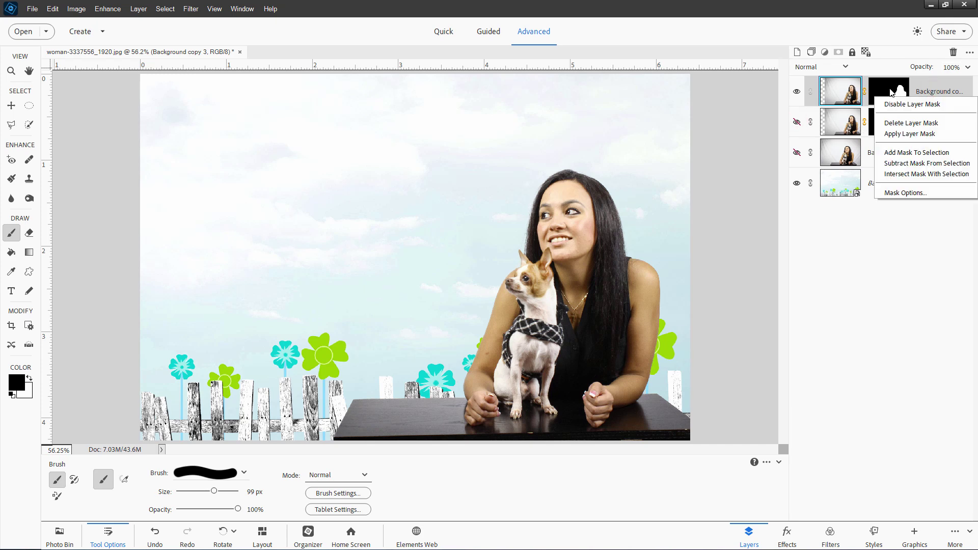
{"action": "left_click", "coordinate": [904, 134]}
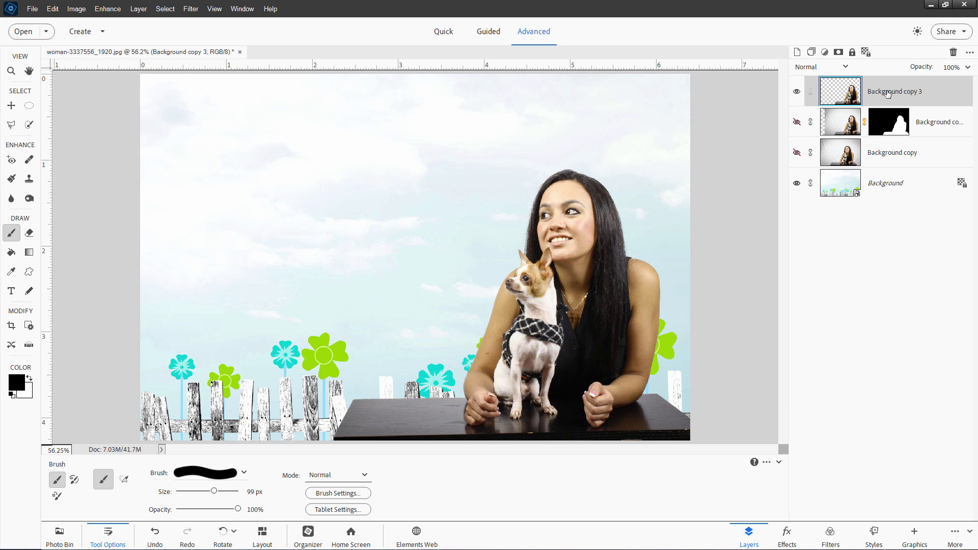
Add a new mask to Background copy 3 and draw a horizontal black-to-white linear gradient on it, fading out the desk's outer end
{"action": "left_click", "coordinate": [838, 52]}
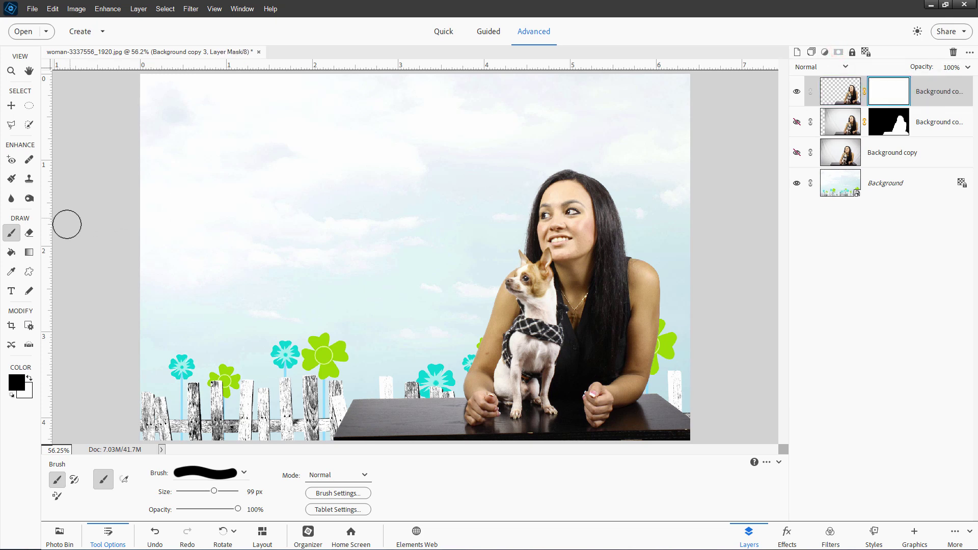
{"action": "left_click", "coordinate": [29, 253]}
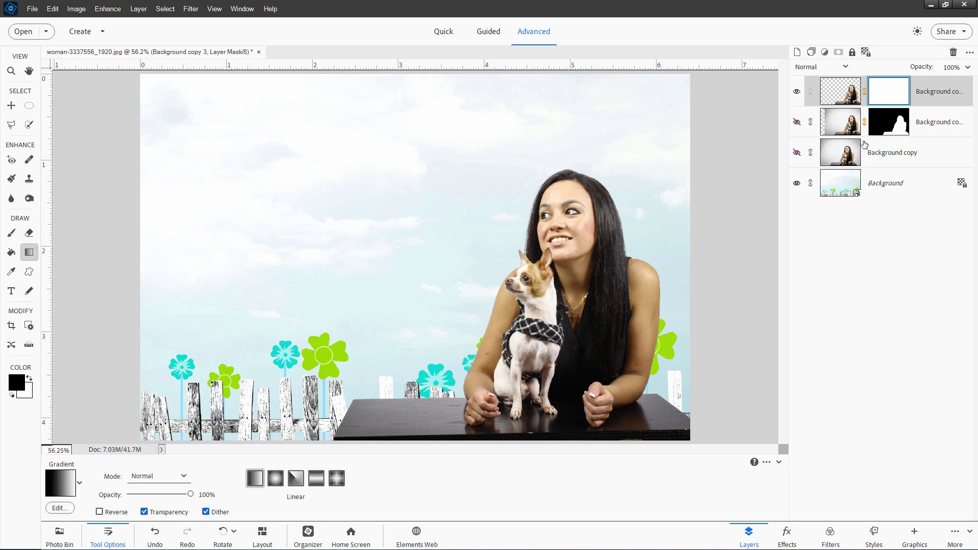
{"action": "left_click_drag", "start_coordinate": [334, 276], "coordinate": [492, 276]}
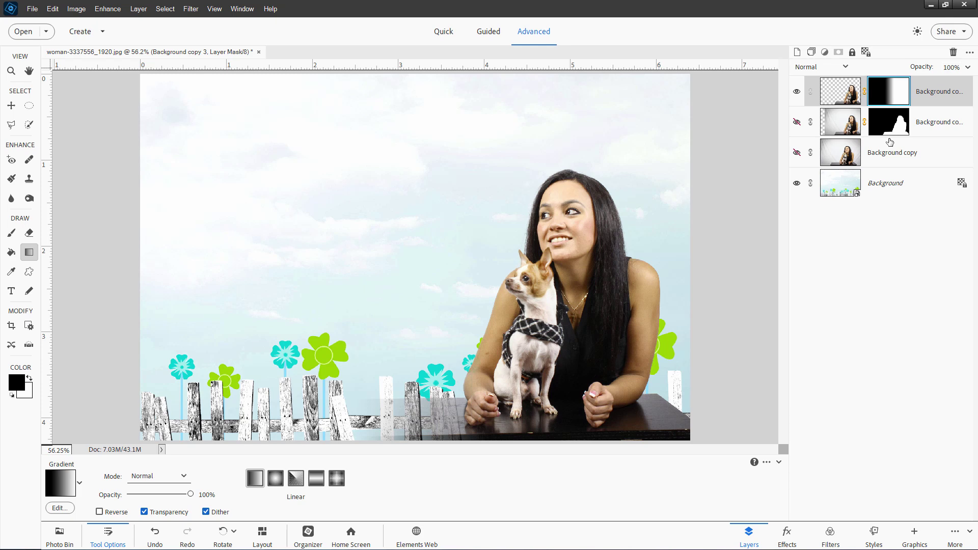
Hide the Background copy 3 layer and cancel the Gaussian Blur on Background copy 2's mask
{"action": "left_click", "coordinate": [797, 91]}
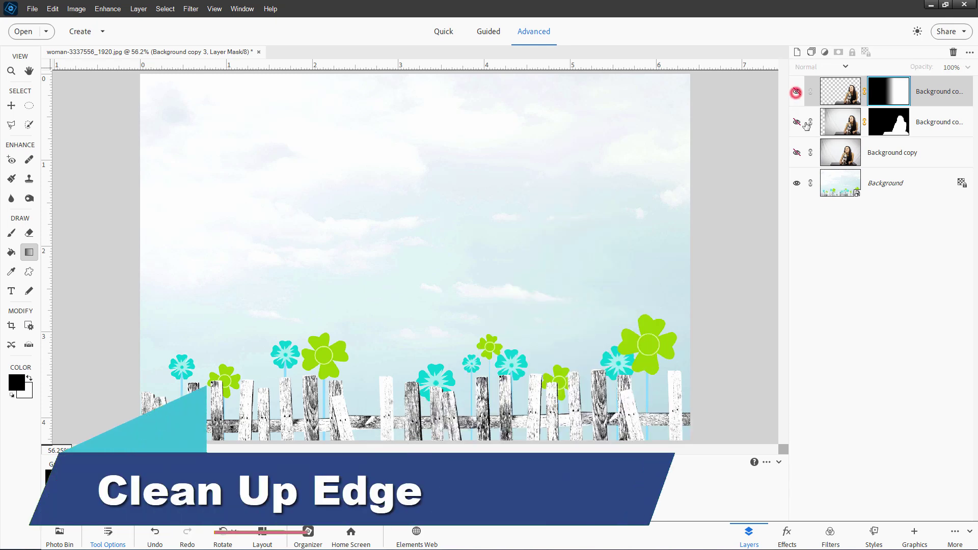
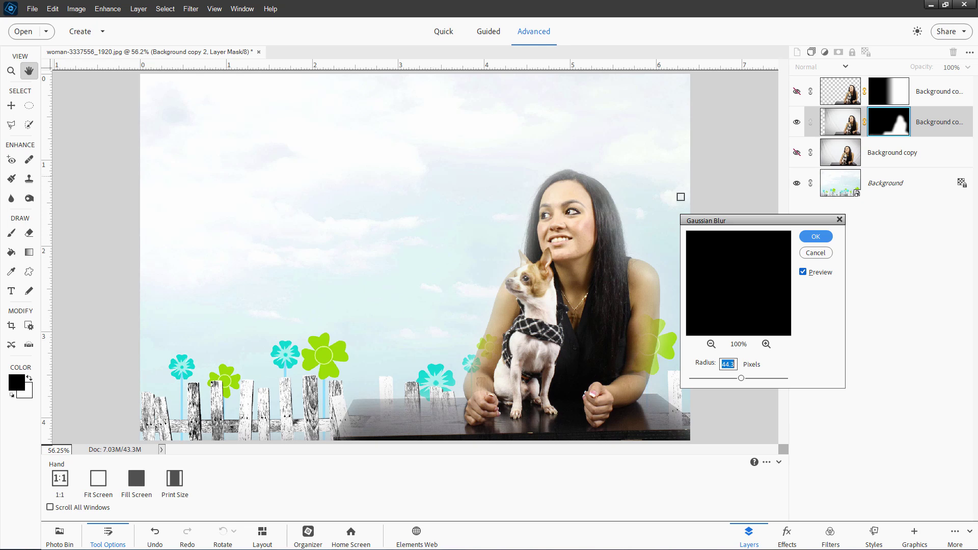
{"action": "left_click", "coordinate": [813, 255]}
{"action": "key", "text": "g"}
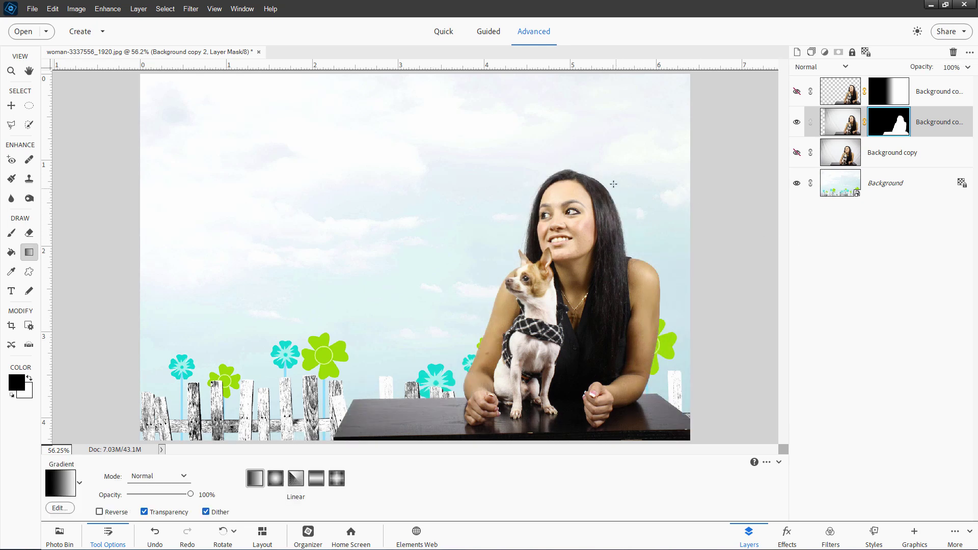
Go through the Blur, Sharpen and Burn tools and activate the Dodge tool
{"action": "left_click", "coordinate": [19, 202]}
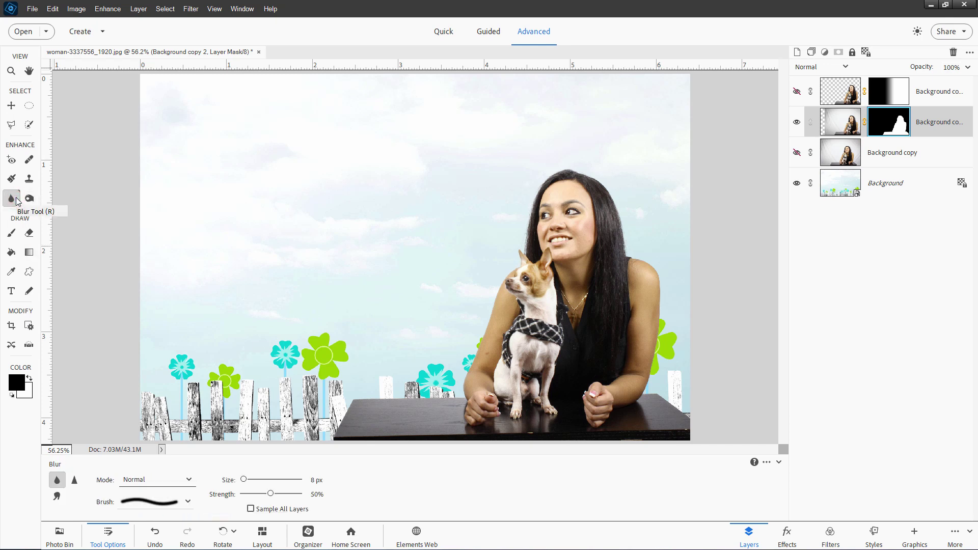
{"action": "left_click", "coordinate": [73, 482]}
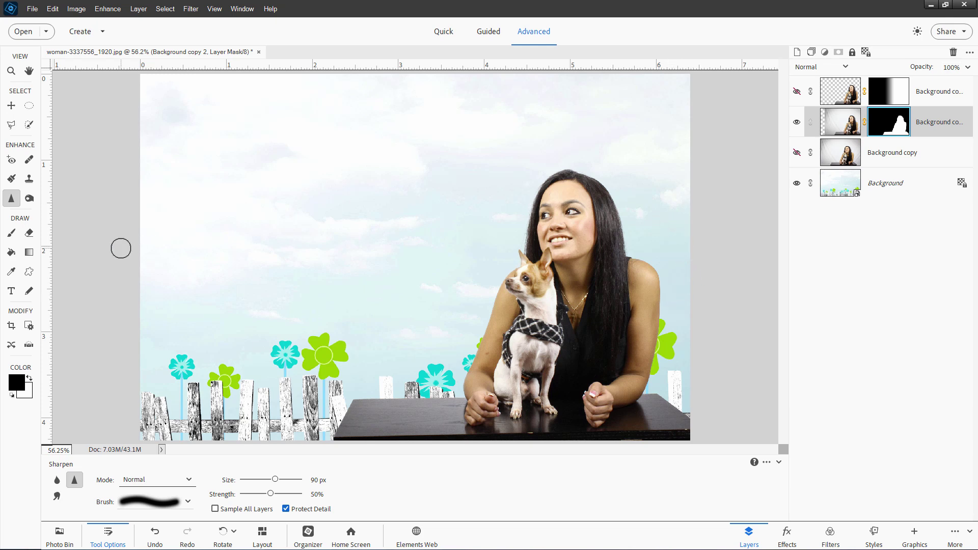
{"action": "left_click", "coordinate": [29, 199]}
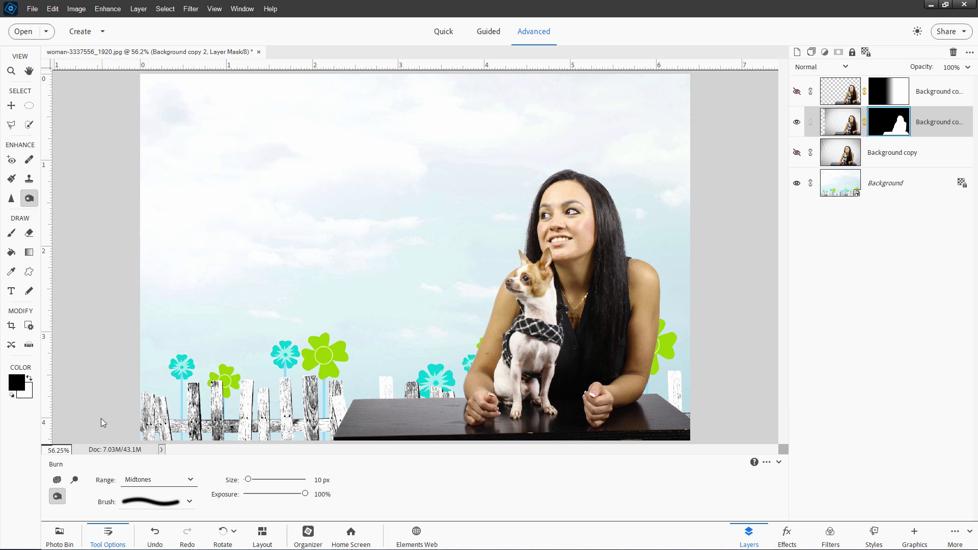
{"action": "left_click", "coordinate": [76, 480]}
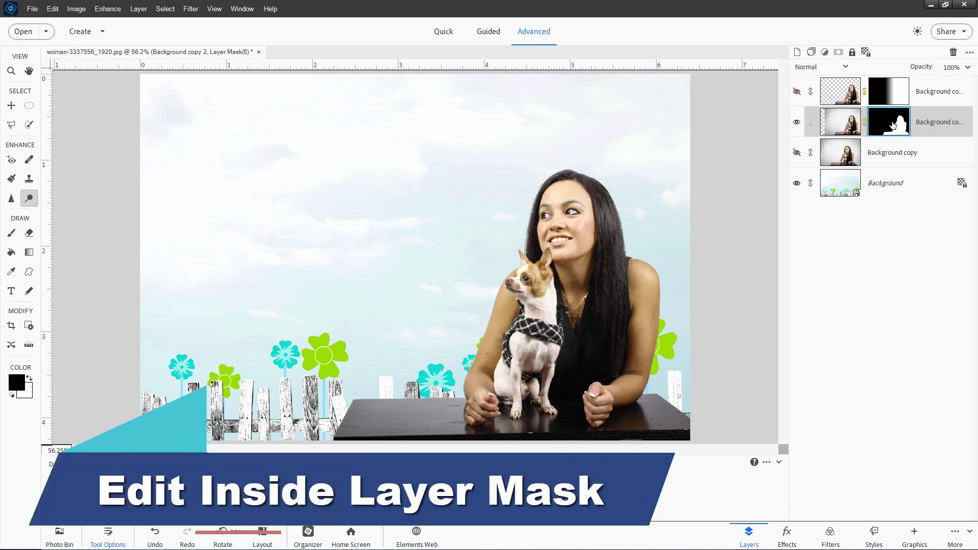
Display Background copy 2's layer mask on its own in the canvas and show the woman's shoulder and arm edge close up
{"action": "key", "text": "alt"}
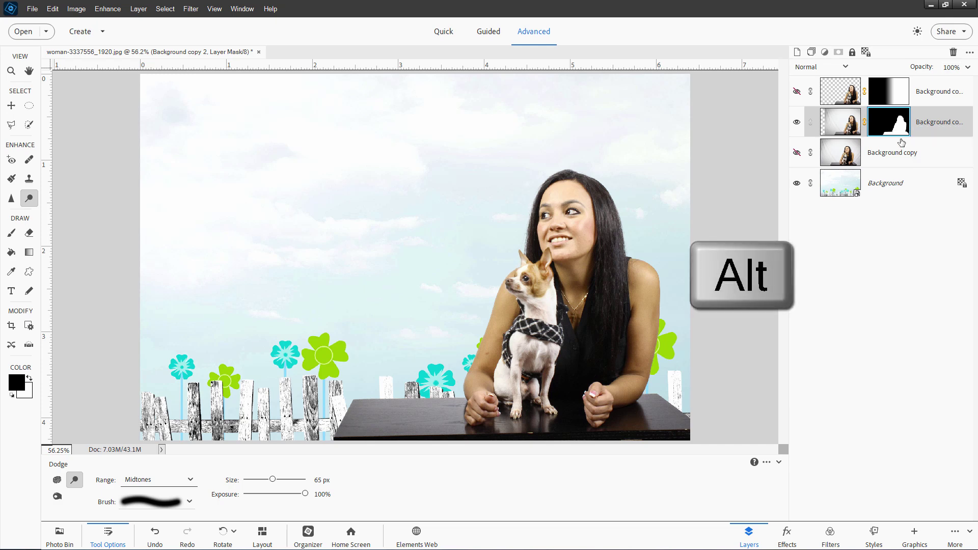
{"action": "left_click", "coordinate": [890, 125], "text": "alt"}
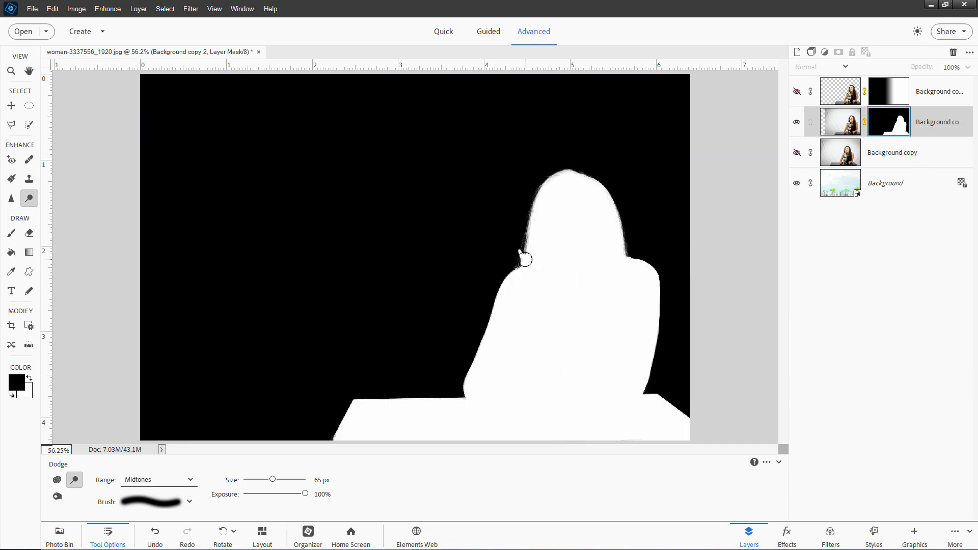
{"action": "scroll", "coordinate": [524, 260], "scroll_direction": "up", "scroll_amount": 2}
{"action": "scroll", "coordinate": [525, 260], "scroll_direction": "up", "scroll_amount": 6}
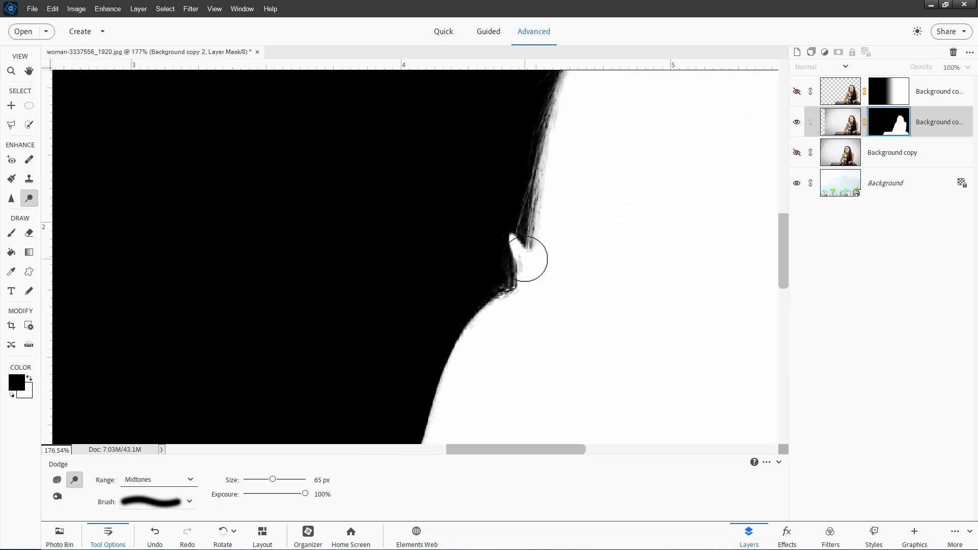
{"action": "left_click_drag", "start_coordinate": [470, 352], "coordinate": [480, 239]}
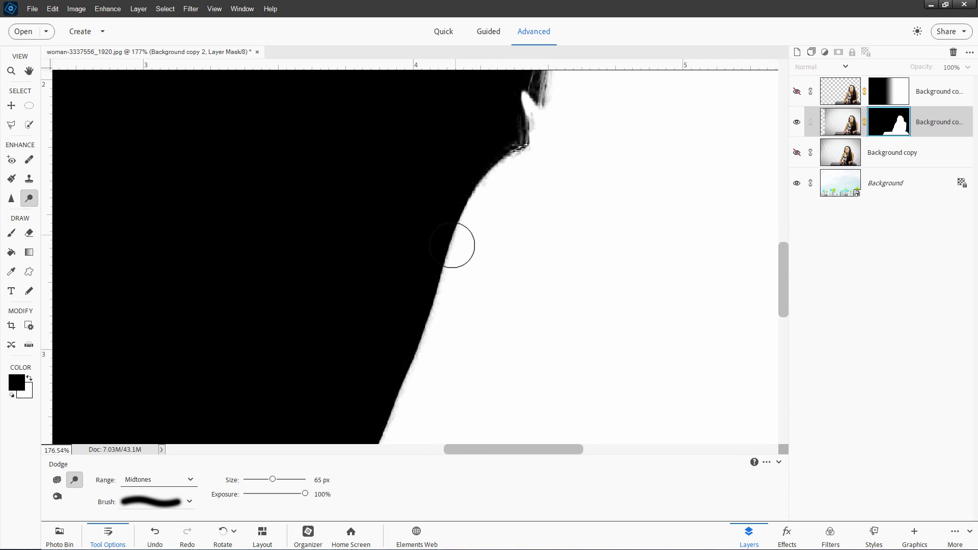
Reduce the Dodge tool to 15 px and lighten the gray fringe along the mask's shoulder and arm edge
{"action": "mouse_move", "coordinate": [445, 353]}
{"action": "left_mouse_down"}
{"action": "mouse_move", "coordinate": [452, 264]}
{"action": "mouse_move", "coordinate": [474, 185]}
{"action": "mouse_move", "coordinate": [492, 172]}
{"action": "mouse_move", "coordinate": [504, 192]}
{"action": "mouse_move", "coordinate": [489, 185]}
{"action": "mouse_move", "coordinate": [451, 255]}
{"action": "mouse_move", "coordinate": [488, 212]}
{"action": "left_mouse_up"}
{"action": "key", "text": "bracketleft"}
{"action": "key", "text": "bracketleft"}
{"action": "key", "text": "bracketleft"}
{"action": "key", "text": "bracketleft"}
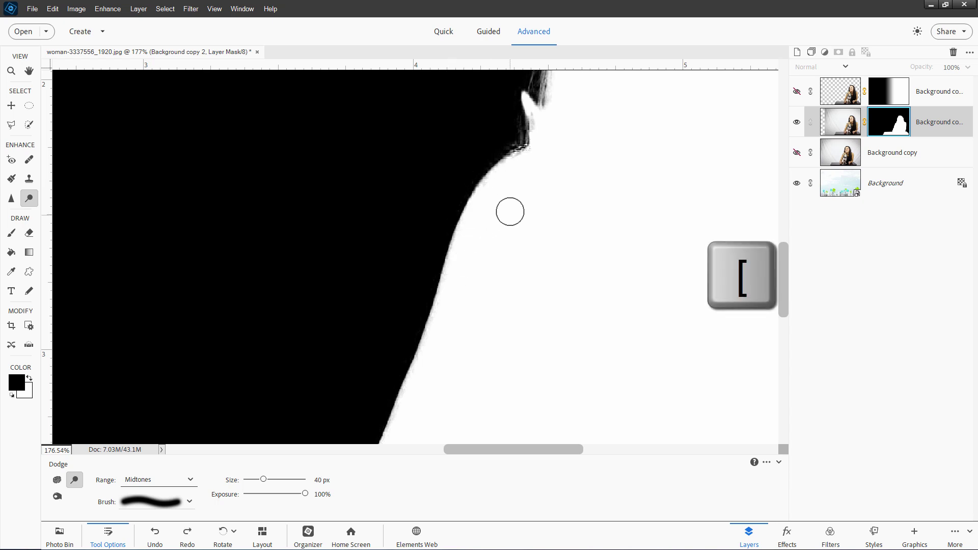
{"action": "key", "text": "bracketleft"}
{"action": "key", "text": "bracketleft"}
{"action": "key", "text": "bracketleft"}
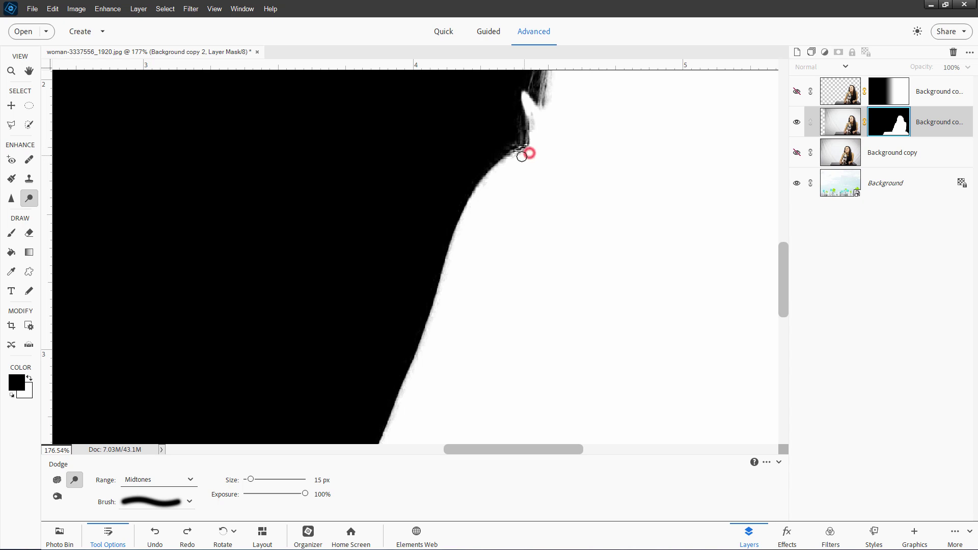
{"action": "mouse_move", "coordinate": [521, 157]}
{"action": "left_mouse_down"}
{"action": "mouse_move", "coordinate": [473, 202]}
{"action": "mouse_move", "coordinate": [482, 188]}
{"action": "mouse_move", "coordinate": [428, 338]}
{"action": "left_mouse_up"}
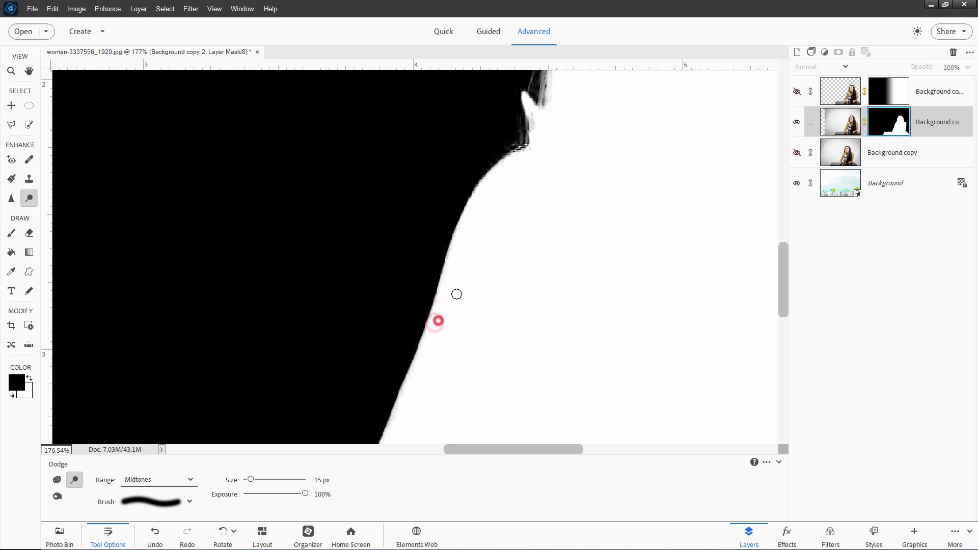
Darken the black side of the arm edge with a 25 px Burn tool, and dodge the white side of the desk's slanted edge
{"action": "left_click", "coordinate": [56, 497]}
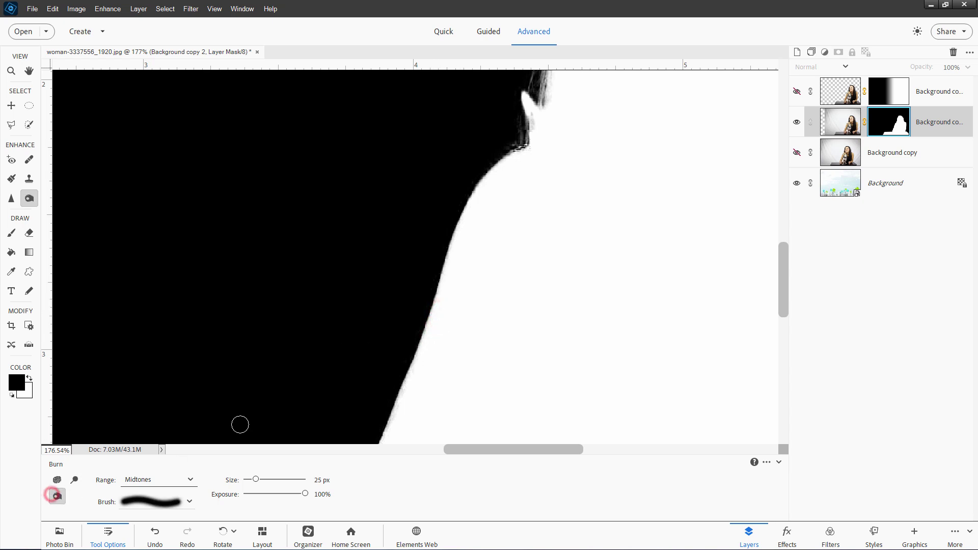
{"action": "left_click_drag", "start_coordinate": [429, 269], "coordinate": [415, 324]}
{"action": "scroll", "coordinate": [418, 312], "scroll_direction": "down", "scroll_amount": 5}
{"action": "scroll", "coordinate": [418, 313], "scroll_direction": "left", "scroll_amount": 3}
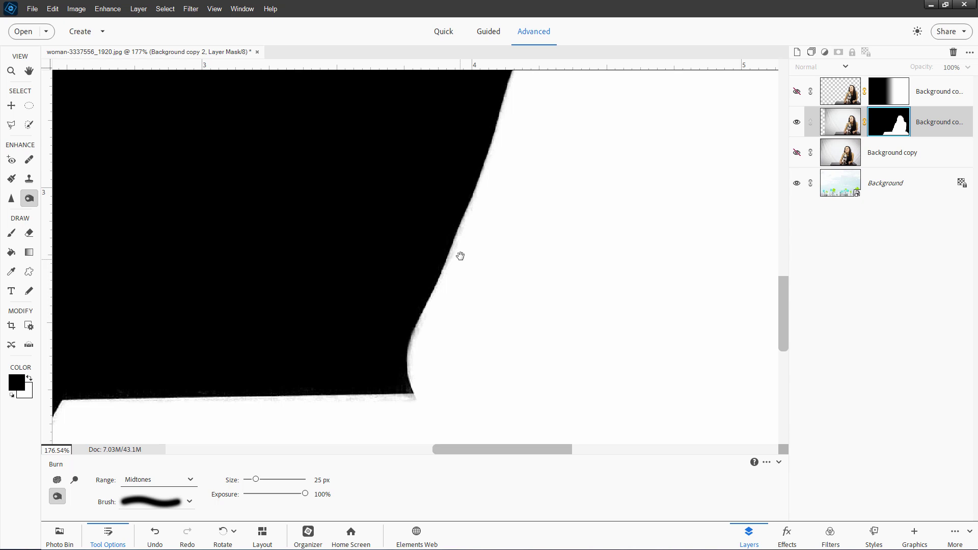
{"action": "left_click", "coordinate": [163, 349]}
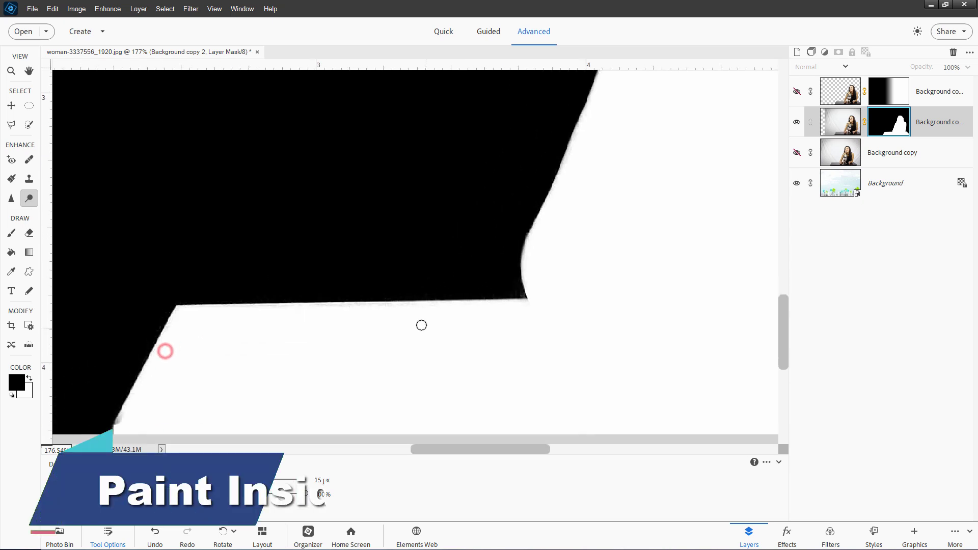
Paint white with a 20 px brush just below the desk's upper edge in the mask to clean up the gray specks
{"action": "left_click", "coordinate": [11, 233]}
{"action": "key", "text": "bracketleft"}
{"action": "key", "text": "bracketleft"}
{"action": "key", "text": "bracketleft"}
{"action": "key", "text": "bracketleft"}
{"action": "key", "text": "bracketleft"}
{"action": "key", "text": "bracketleft"}
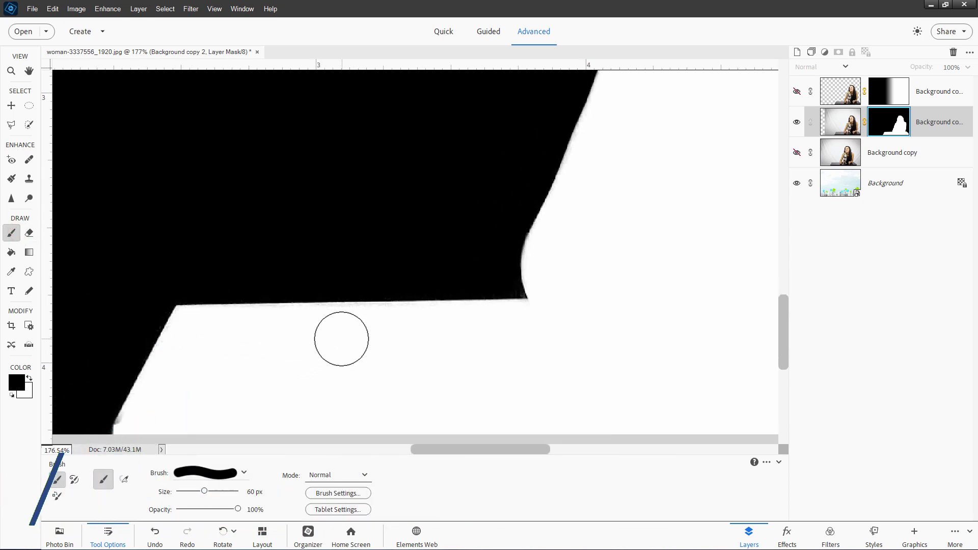
{"action": "key", "text": "bracketleft"}
{"action": "key", "text": "bracketleft"}
{"action": "key", "text": "bracketleft"}
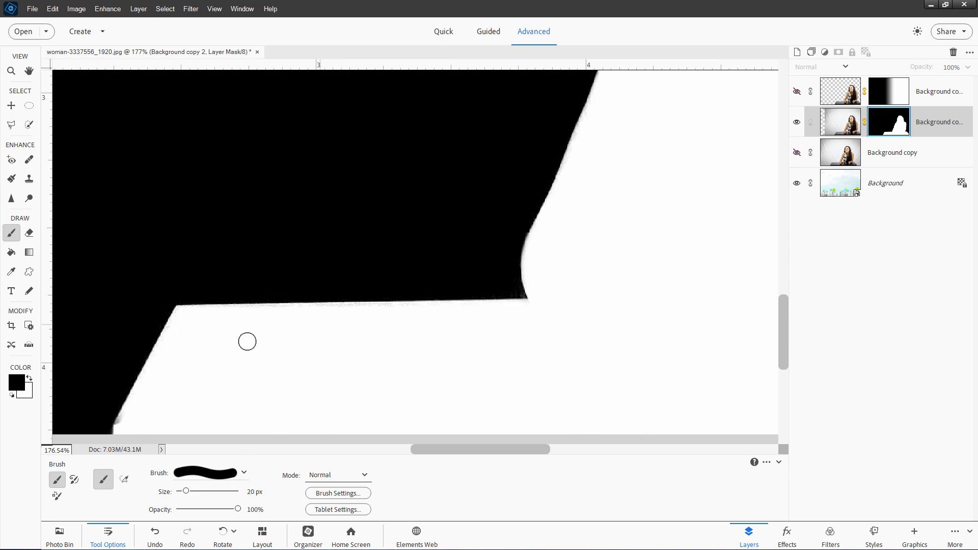
{"action": "left_click", "coordinate": [32, 379]}
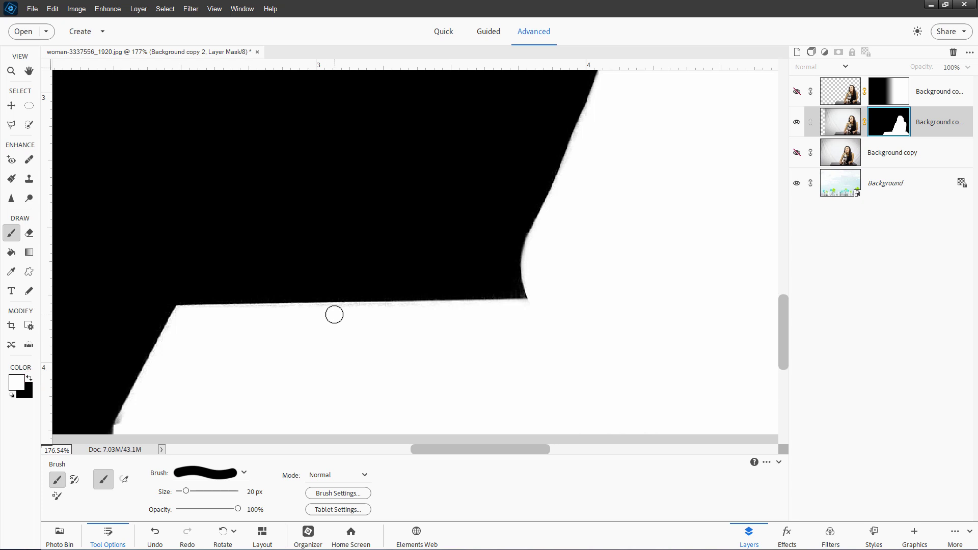
{"action": "left_click", "coordinate": [339, 314]}
{"action": "left_click", "coordinate": [339, 309]}
{"action": "left_click_drag", "start_coordinate": [322, 314], "coordinate": [304, 313]}
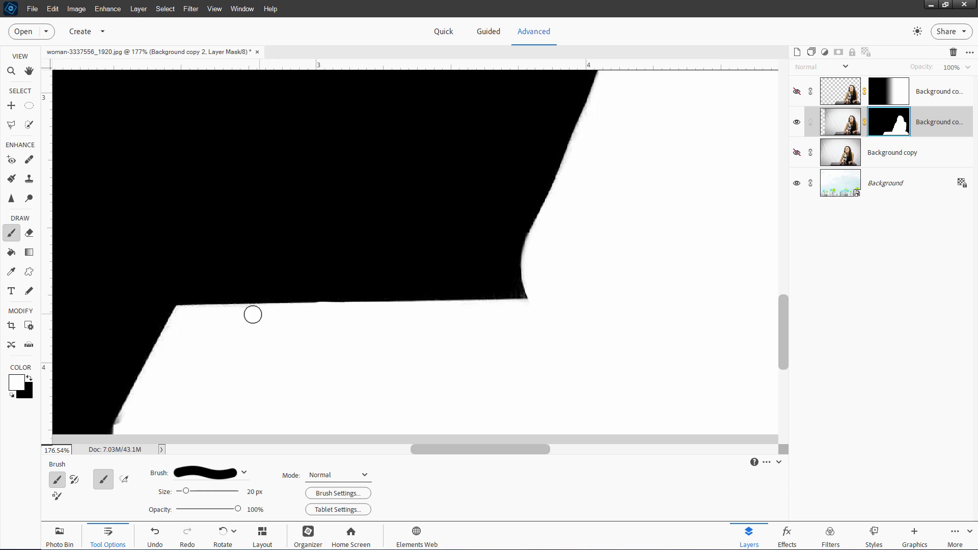
Paint black on the mask just above the desk's upper edge
{"action": "key", "text": "x"}
{"action": "left_click_drag", "start_coordinate": [306, 293], "coordinate": [314, 294]}
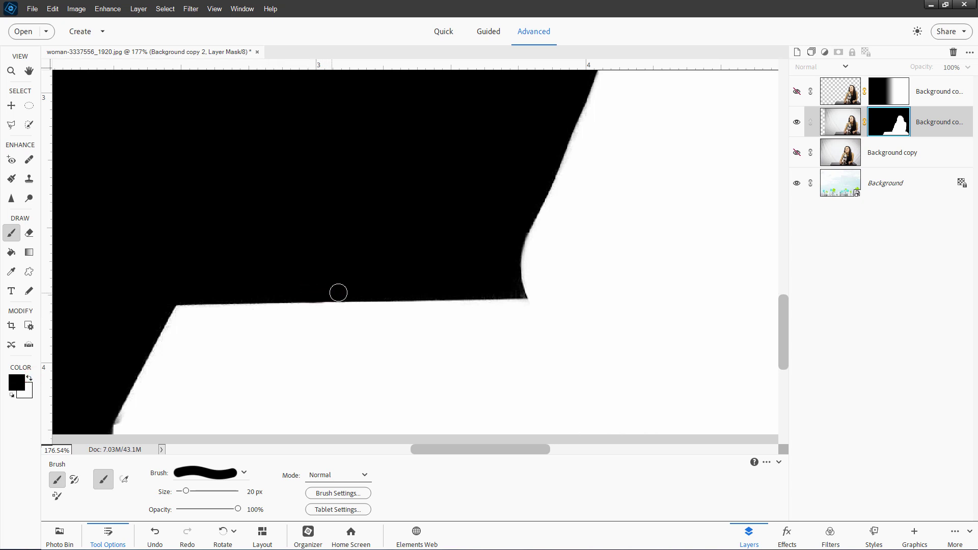
{"action": "left_click_drag", "start_coordinate": [354, 292], "coordinate": [334, 292]}
Trace a Polygonal Lasso selection around the white desk area, following its upper and slanted edges
{"action": "left_click", "coordinate": [11, 125]}
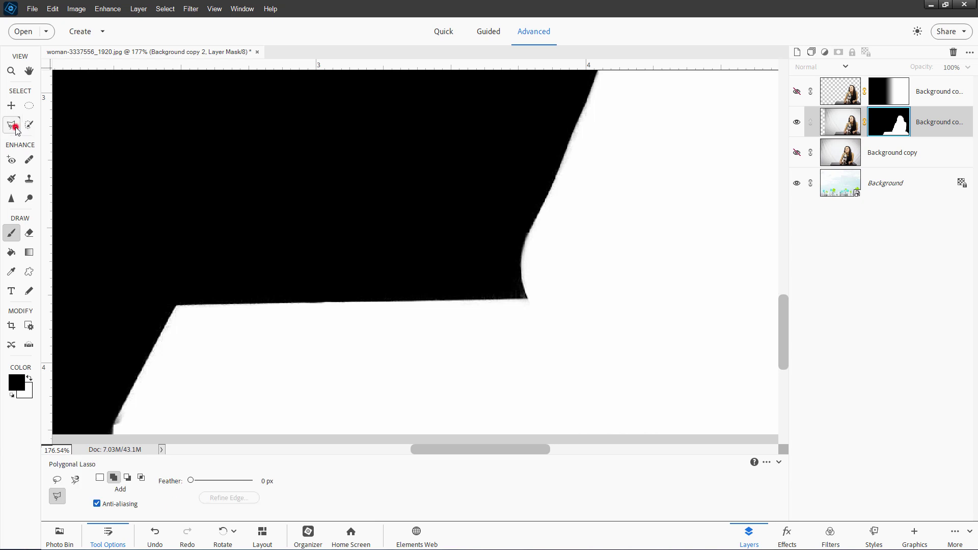
{"action": "left_click", "coordinate": [528, 299]}
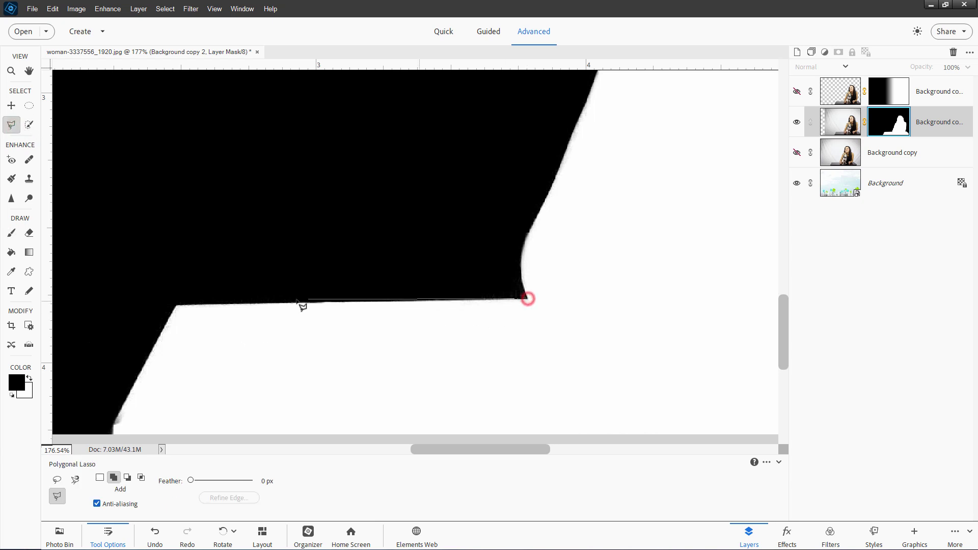
{"action": "left_click", "coordinate": [177, 306]}
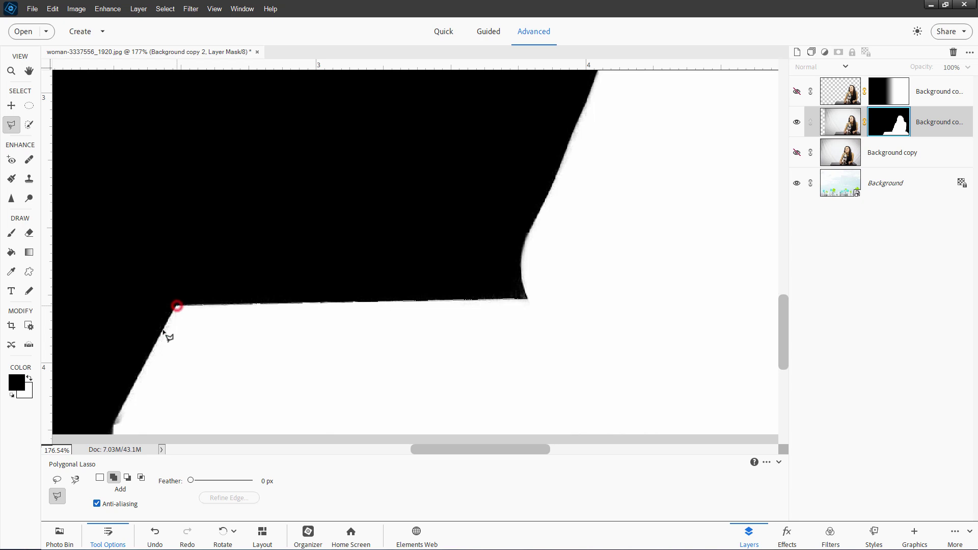
{"action": "left_click", "coordinate": [114, 436]}
{"action": "left_click", "coordinate": [568, 420]}
{"action": "left_click", "coordinate": [526, 301]}
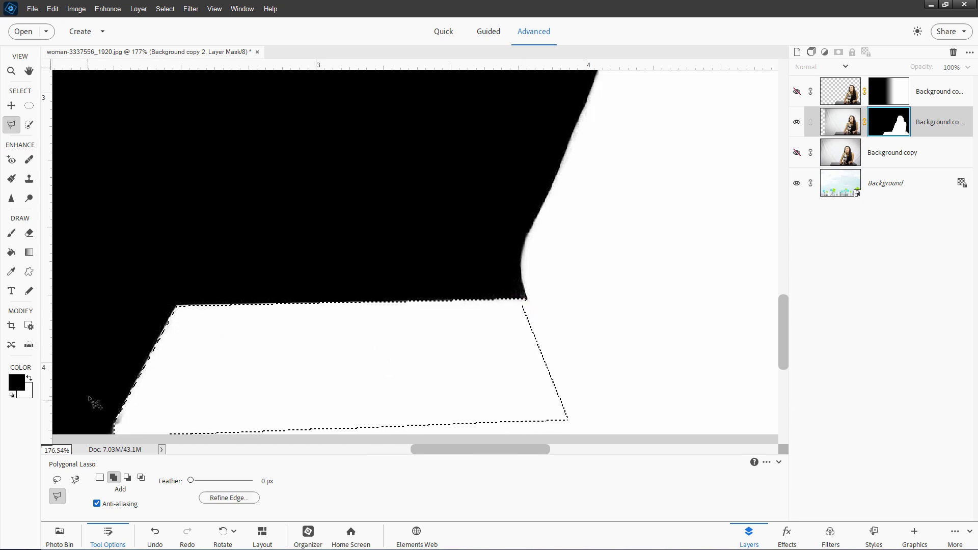
Paint white inside the selection along the desk's slanted edge, deselect, and switch to the Move tool
{"action": "left_click", "coordinate": [31, 378]}
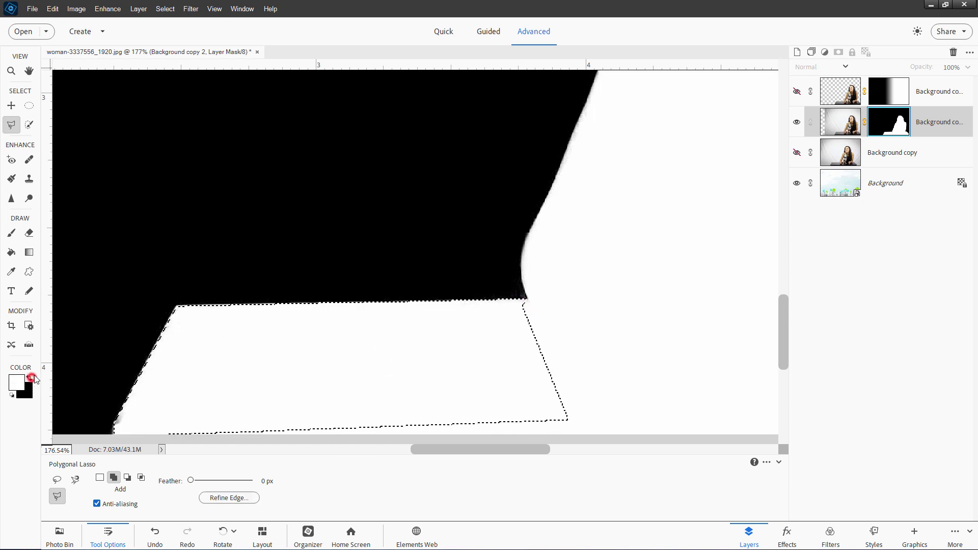
{"action": "left_click", "coordinate": [12, 232]}
{"action": "left_click_drag", "start_coordinate": [137, 402], "coordinate": [120, 436]}
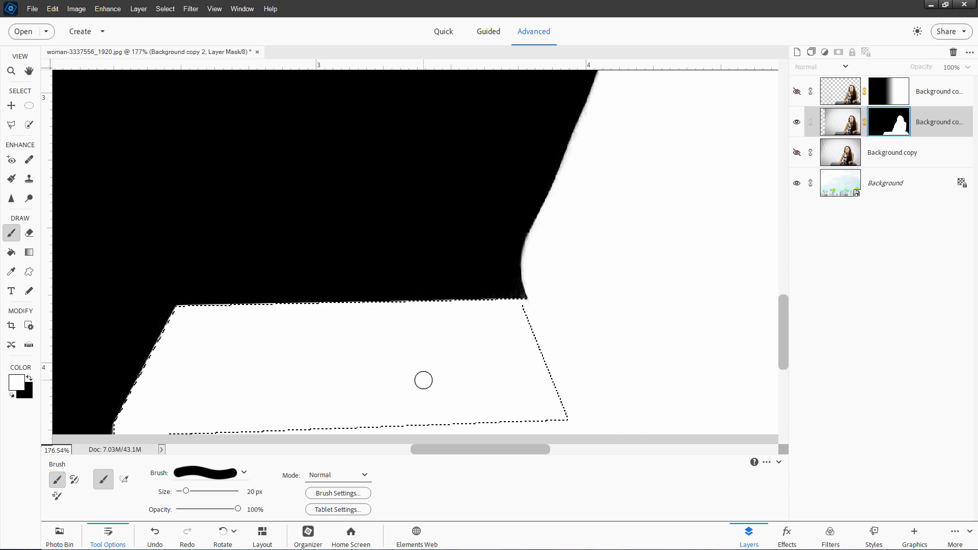
{"action": "key", "text": "ctrl+d"}
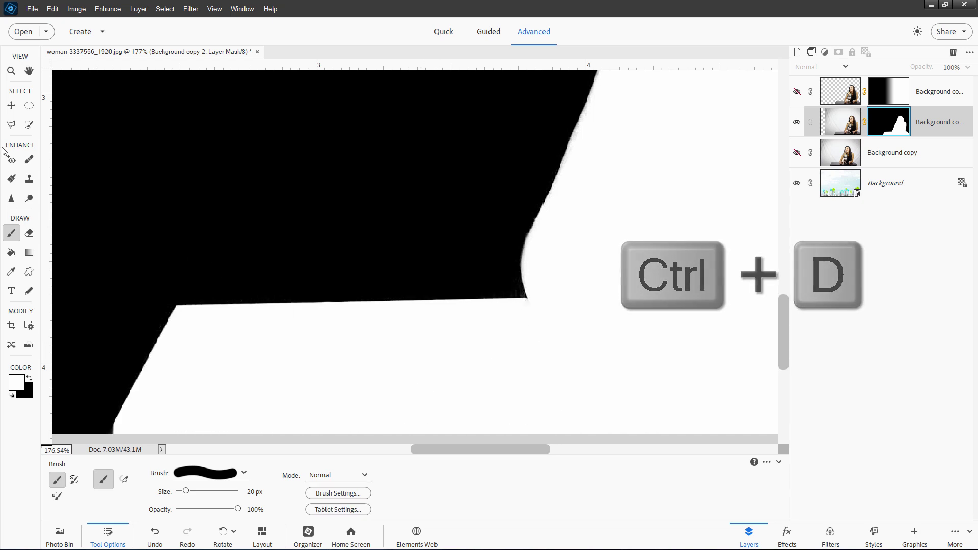
{"action": "key", "text": "v"}
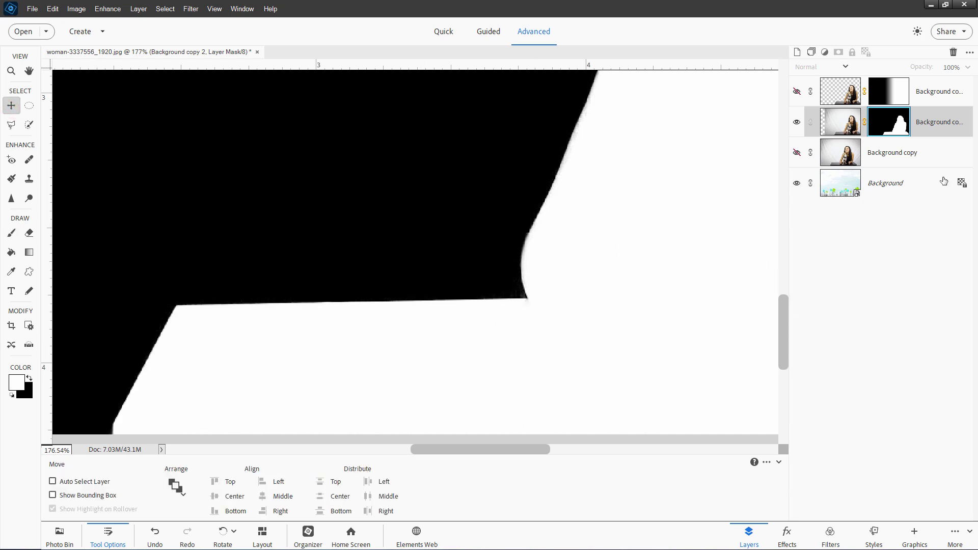
Exit the mask-only display and fit the whole composite in view to check the portrait against the background
{"action": "left_click", "coordinate": [924, 179]}
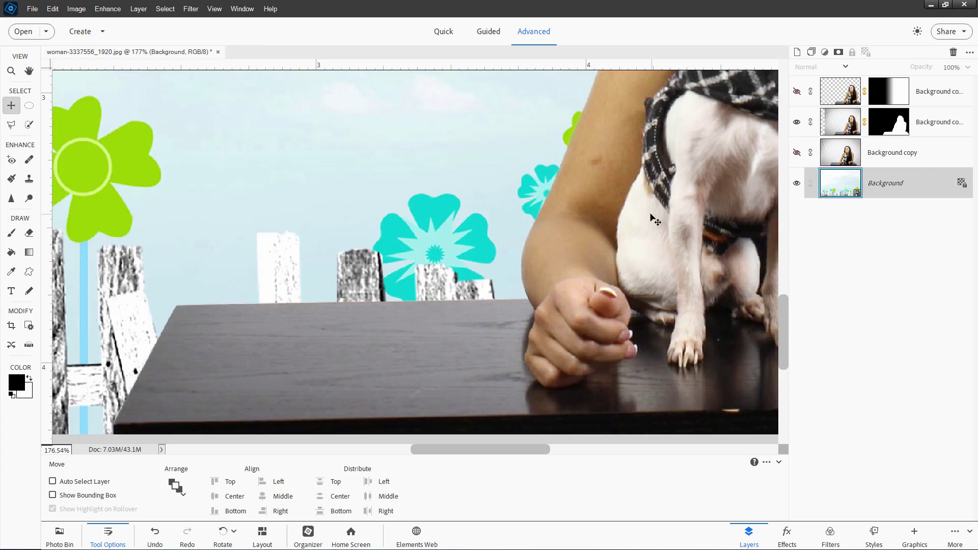
{"action": "key", "text": "ctrl+0"}
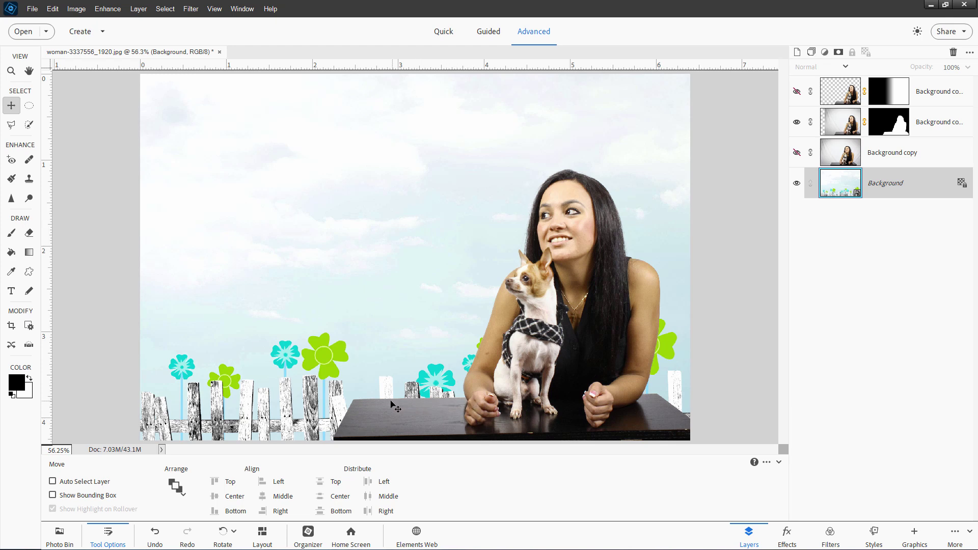
{"action": "left_click", "coordinate": [472, 402], "text": "ctrl"}
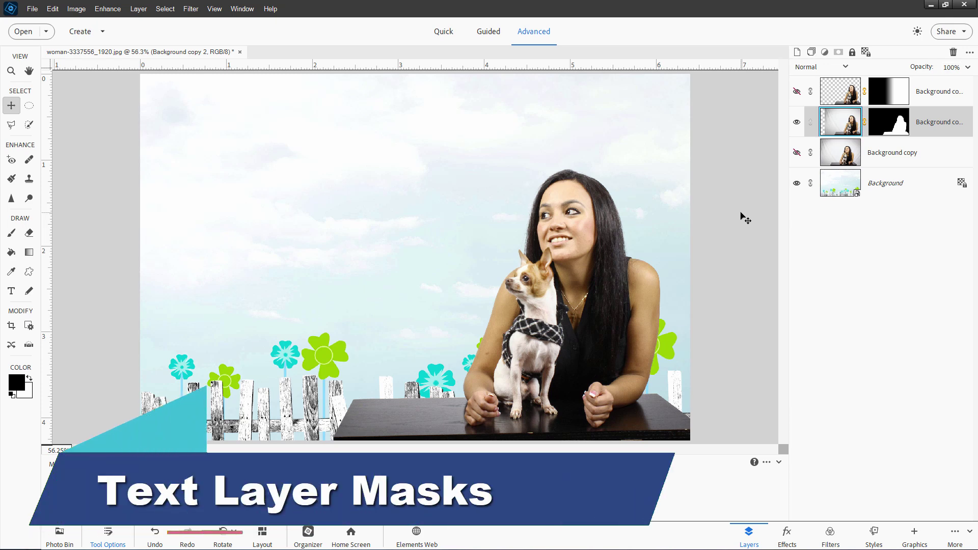
Add a new layer directly above the Background and create the horizontal text "Dog City" on it
{"action": "left_click", "coordinate": [877, 182]}
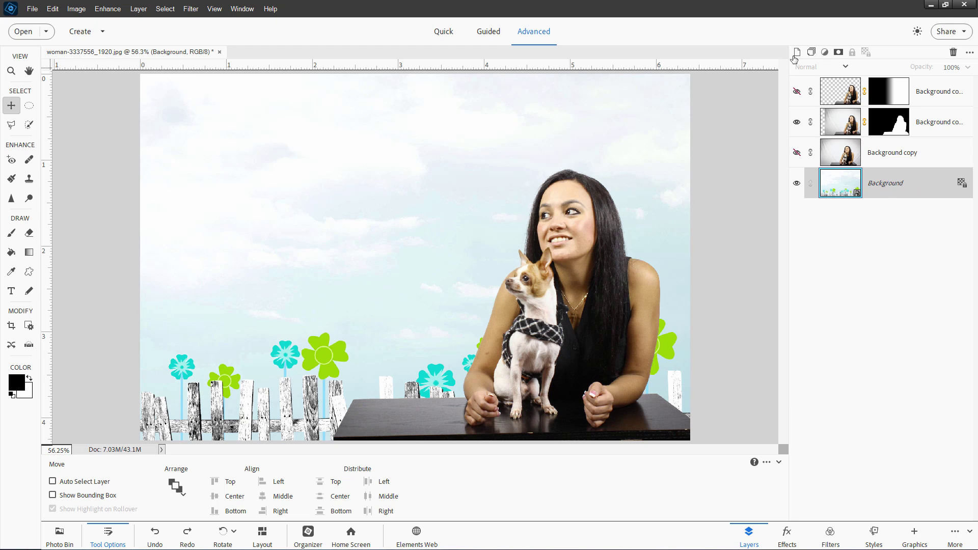
{"action": "left_click", "coordinate": [796, 53]}
{"action": "key", "text": "t"}
{"action": "left_click", "coordinate": [242, 199]}
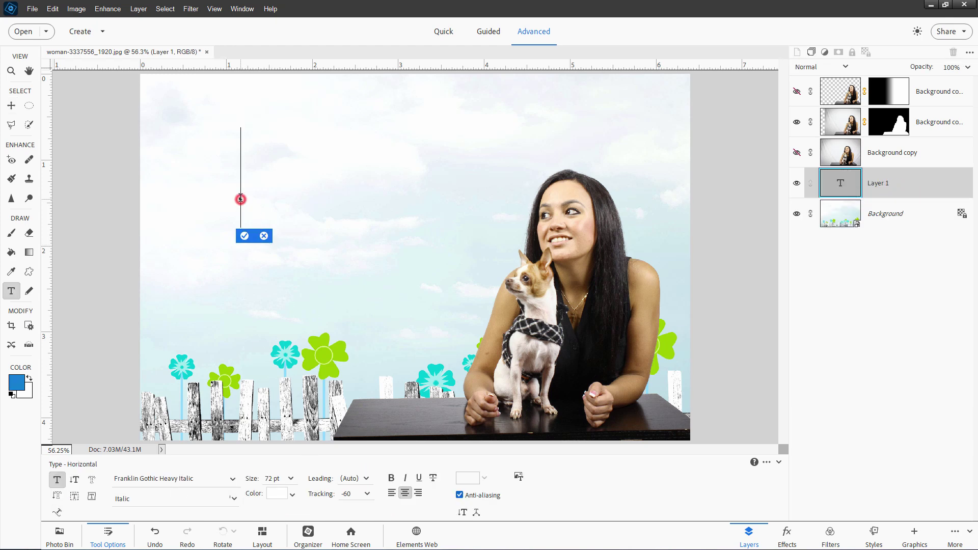
{"action": "type", "text": "Dog City"}
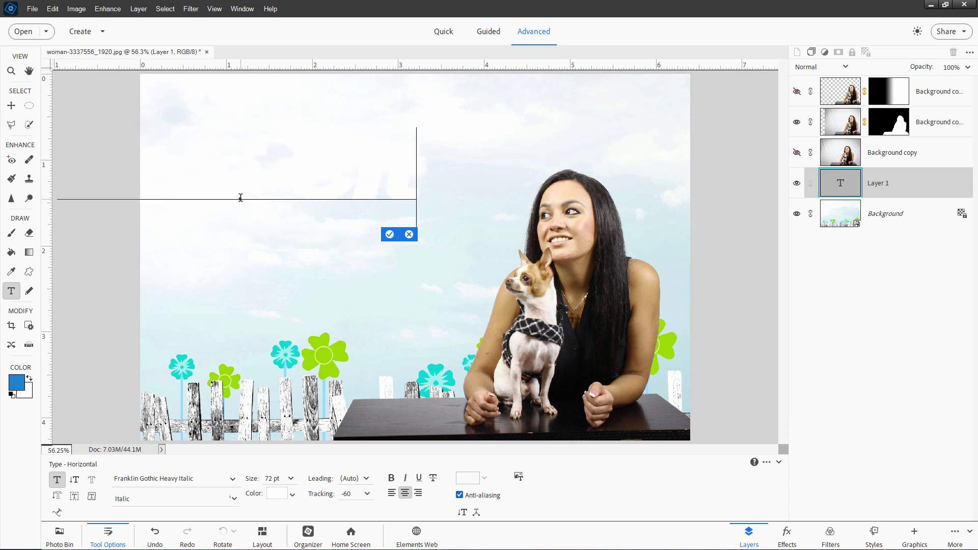
{"action": "key", "text": "ctrl+Return"}
Recolor the Dog City text with the blue foreground color and position it across the upper sky
{"action": "key", "text": "v"}
{"action": "left_click_drag", "start_coordinate": [366, 190], "coordinate": [411, 207]}
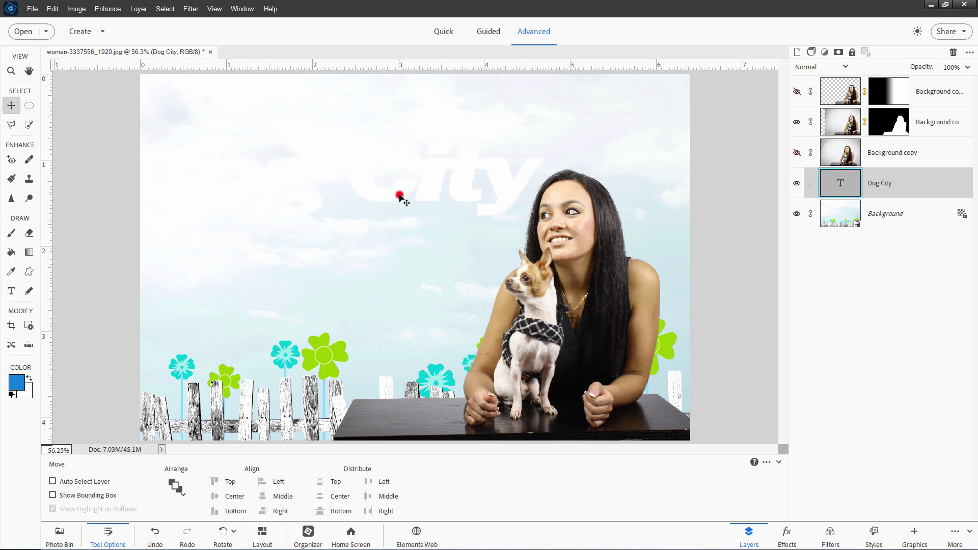
{"action": "double_click", "coordinate": [399, 196]}
{"action": "left_click", "coordinate": [277, 494]}
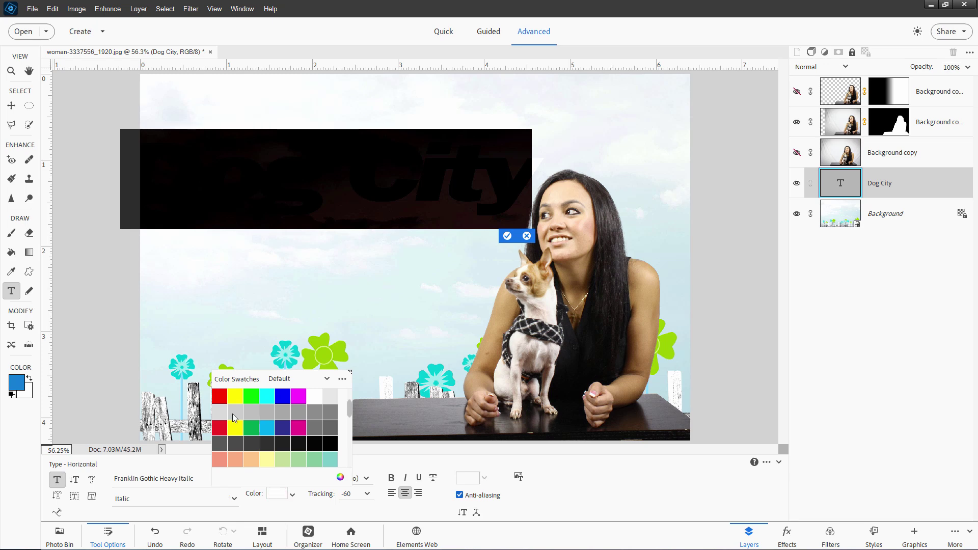
{"action": "left_click", "coordinate": [22, 386]}
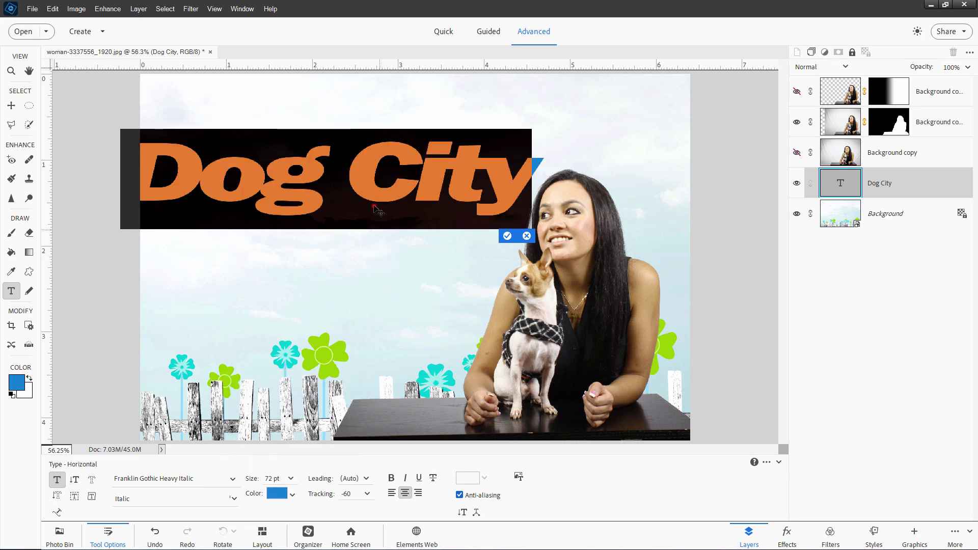
{"action": "left_click_drag", "start_coordinate": [376, 208], "coordinate": [492, 160]}
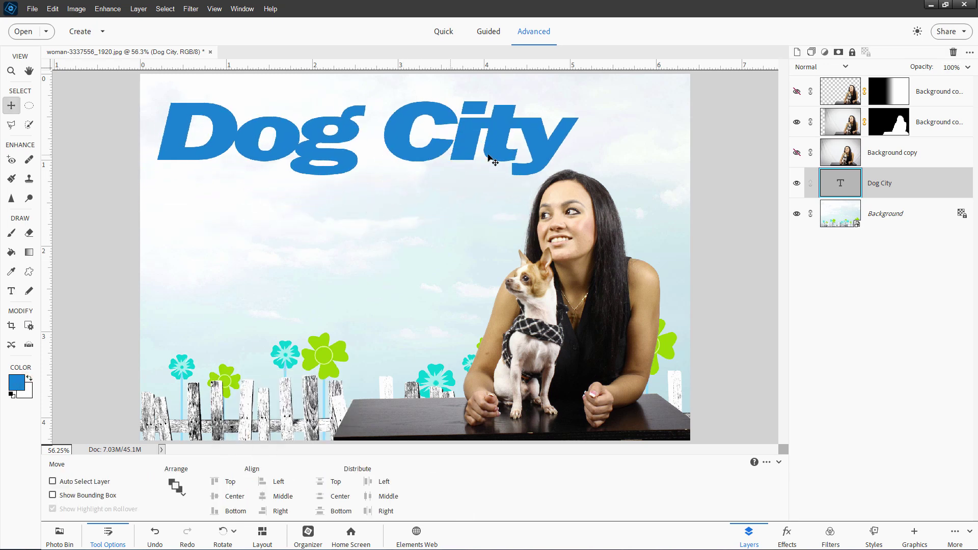
Load the Dog City letters as a selection and turn it into a layer mask on the text layer
{"action": "key", "text": "ctrl"}
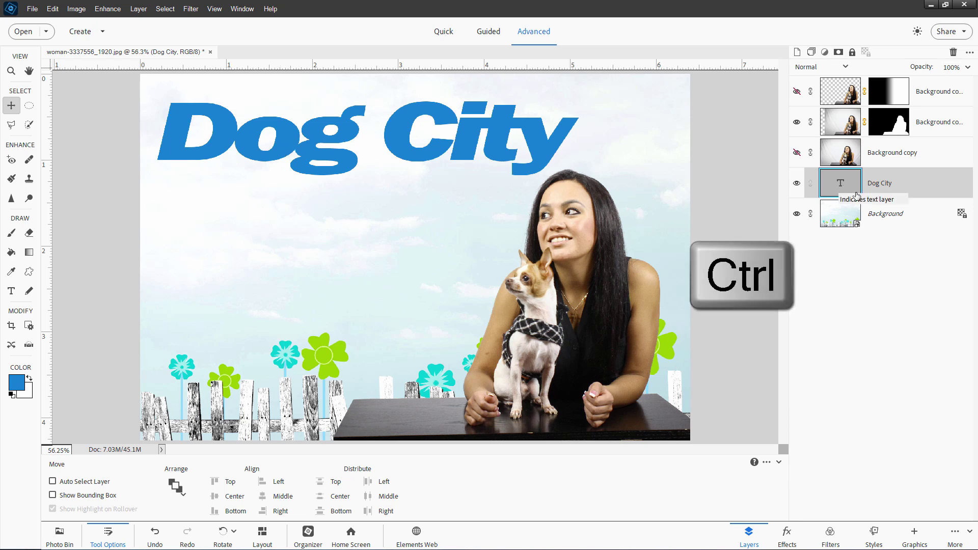
{"action": "left_click", "coordinate": [842, 186], "text": "ctrl"}
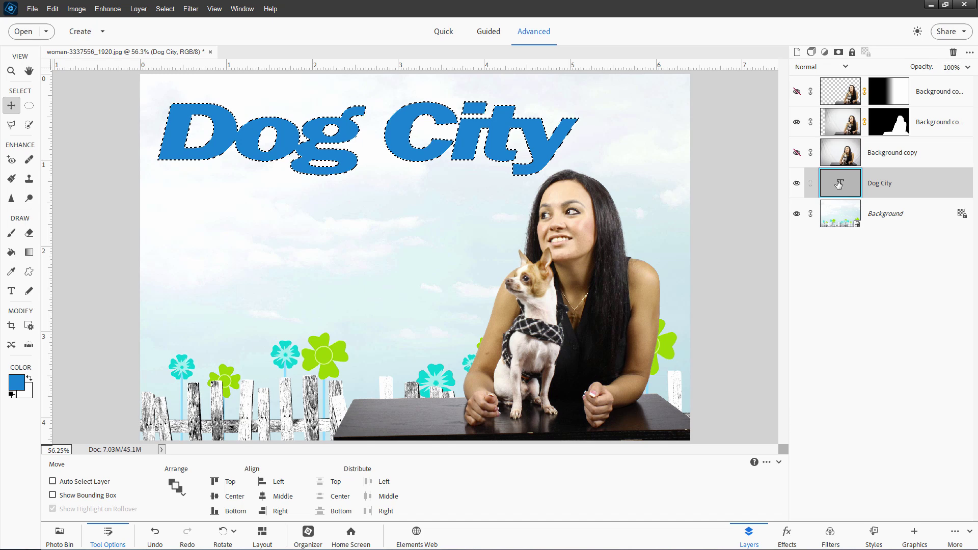
{"action": "left_click", "coordinate": [837, 52]}
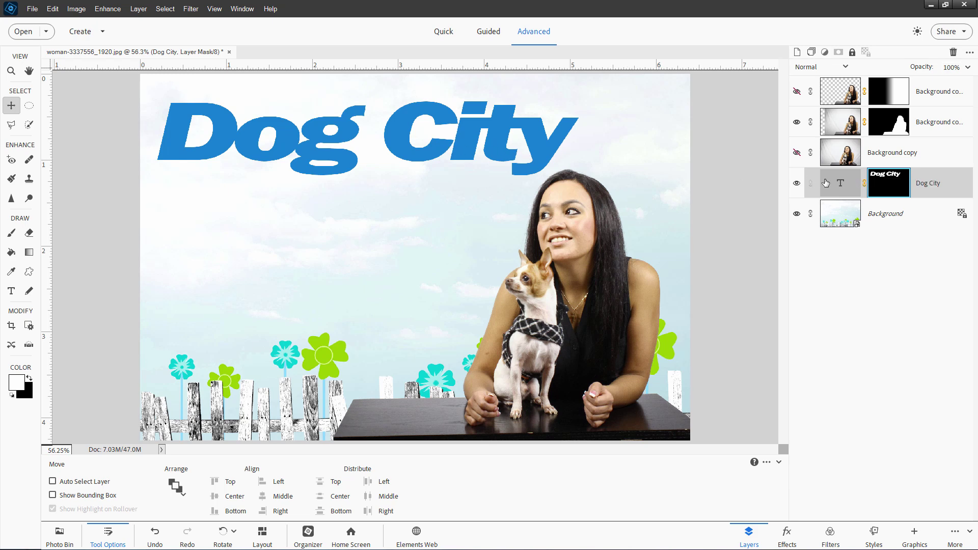
Duplicate the Background layer as Background copy 4
{"action": "right_click", "coordinate": [878, 217]}
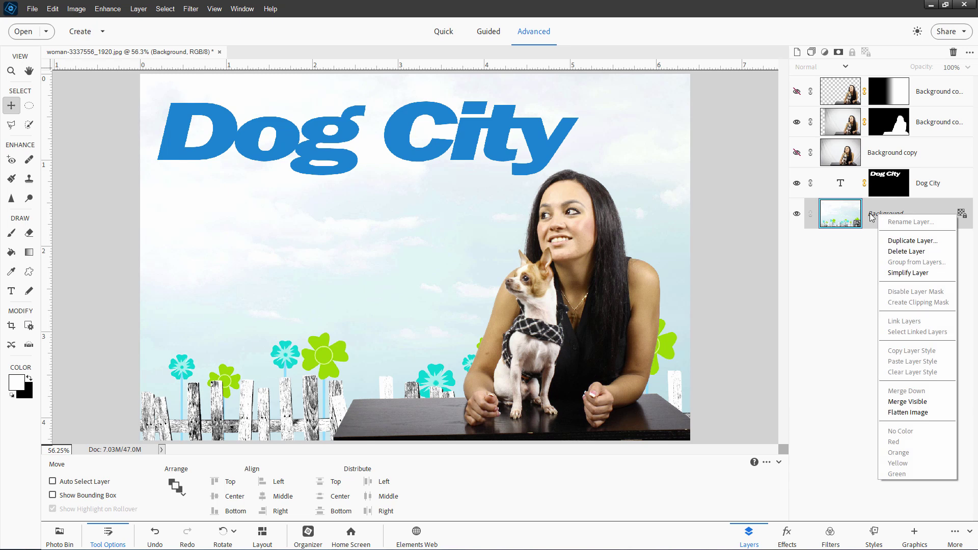
{"action": "left_click", "coordinate": [907, 241]}
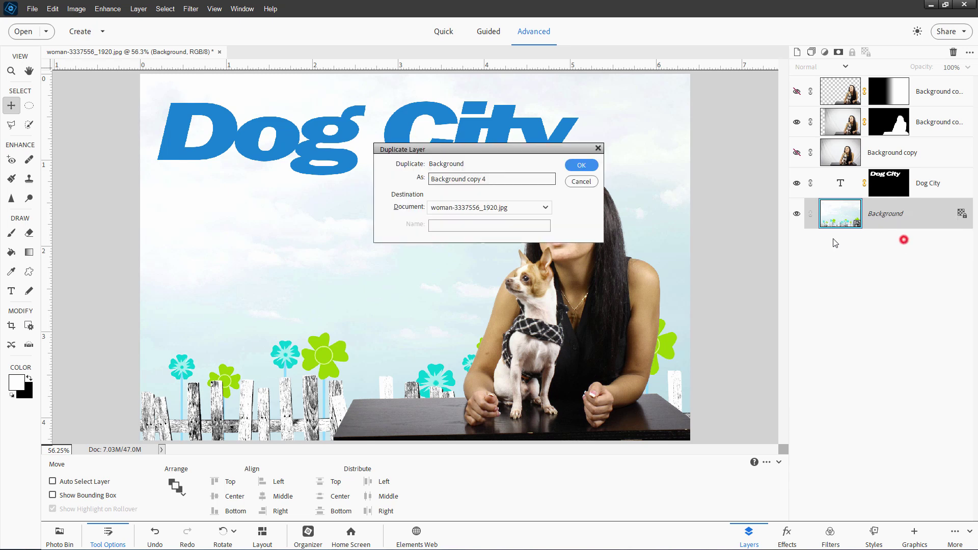
{"action": "left_click", "coordinate": [578, 166]}
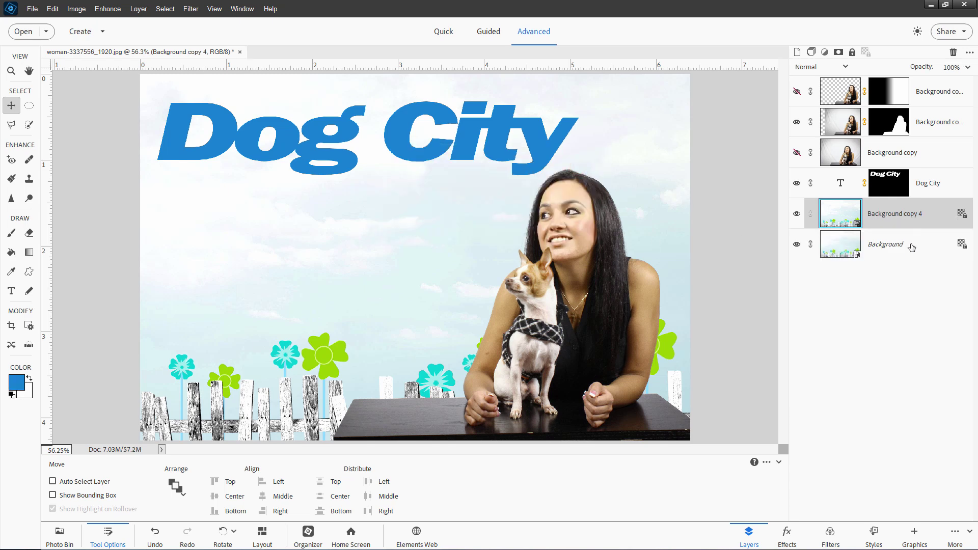
Replace the bottom Background layer's image with the mottled dark green texture from the background graphics
{"action": "left_click", "coordinate": [909, 242]}
{"action": "left_click", "coordinate": [915, 535]}
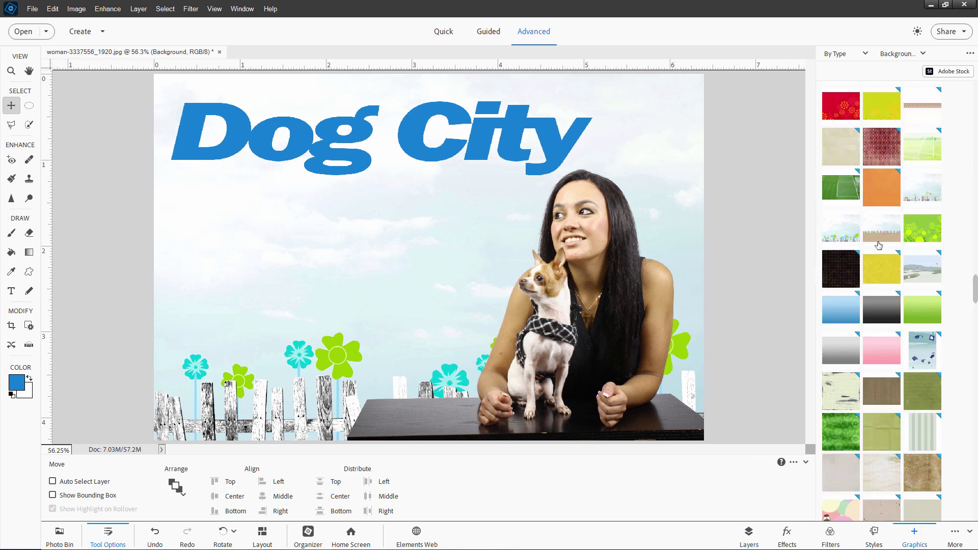
{"action": "scroll", "coordinate": [895, 244], "scroll_direction": "up", "scroll_amount": 15}
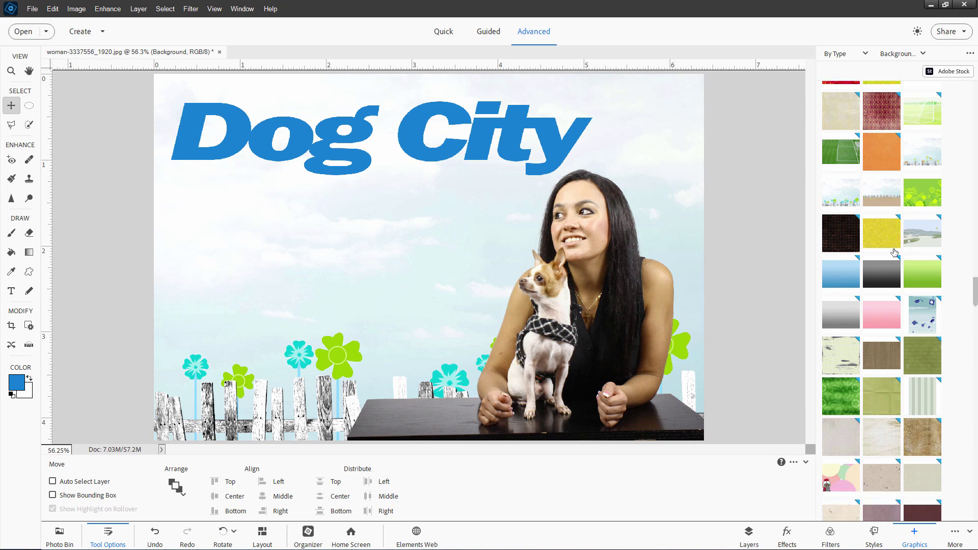
{"action": "scroll", "coordinate": [969, 244], "scroll_direction": "up", "scroll_amount": 5}
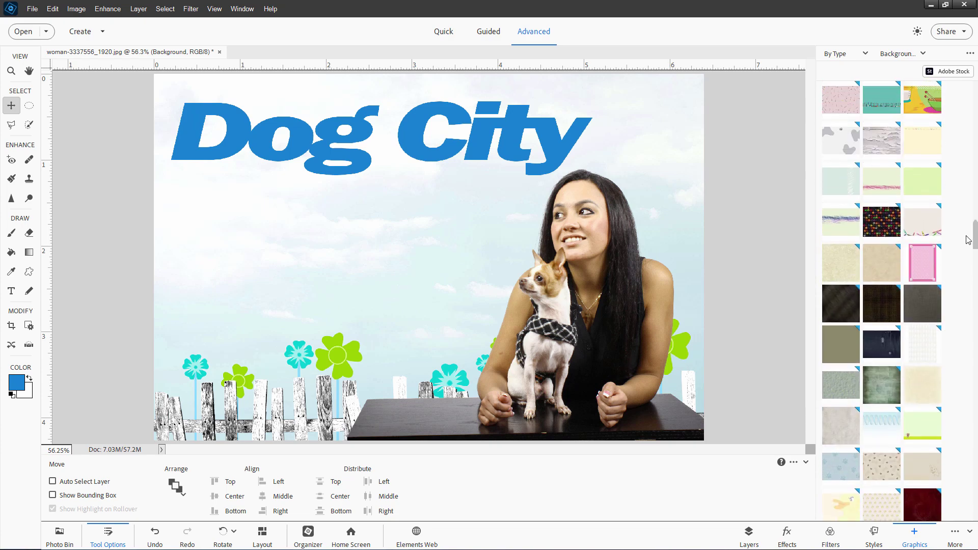
{"action": "double_click", "coordinate": [889, 386]}
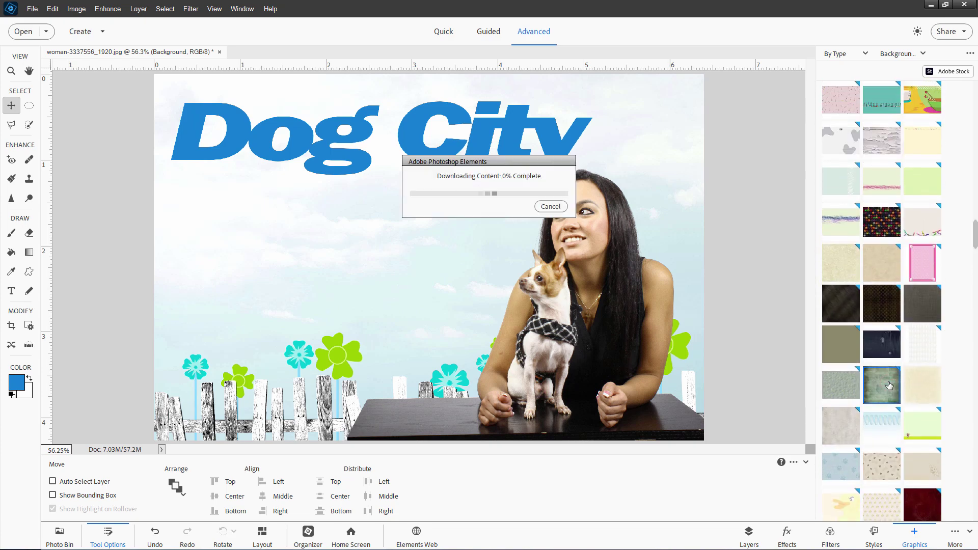
{"action": "left_click", "coordinate": [748, 535]}
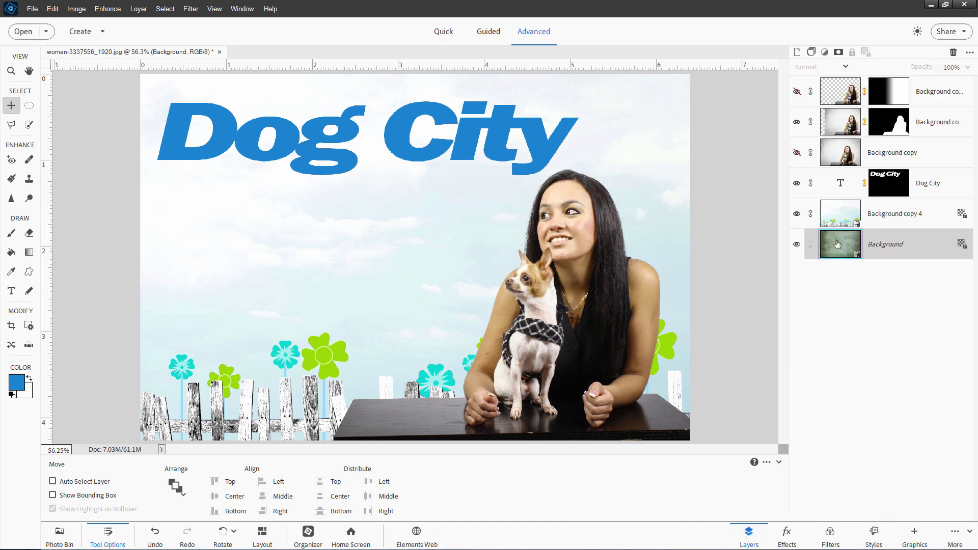
Duplicate the green textured Background as Background copy 5 and place it directly below the Dog City text layer
{"action": "right_click", "coordinate": [884, 248]}
{"action": "left_click", "coordinate": [917, 272]}
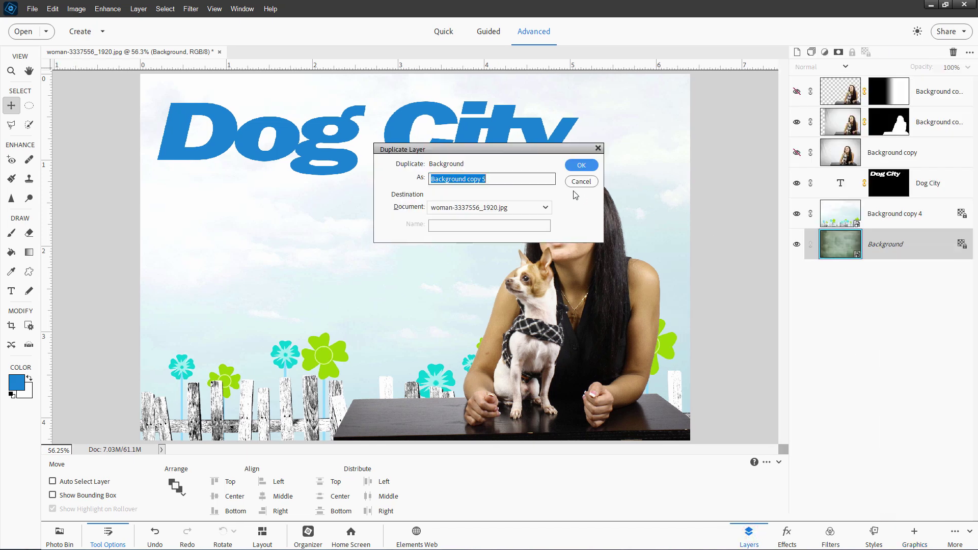
{"action": "left_click", "coordinate": [572, 166]}
{"action": "left_click_drag", "start_coordinate": [901, 242], "coordinate": [900, 214]}
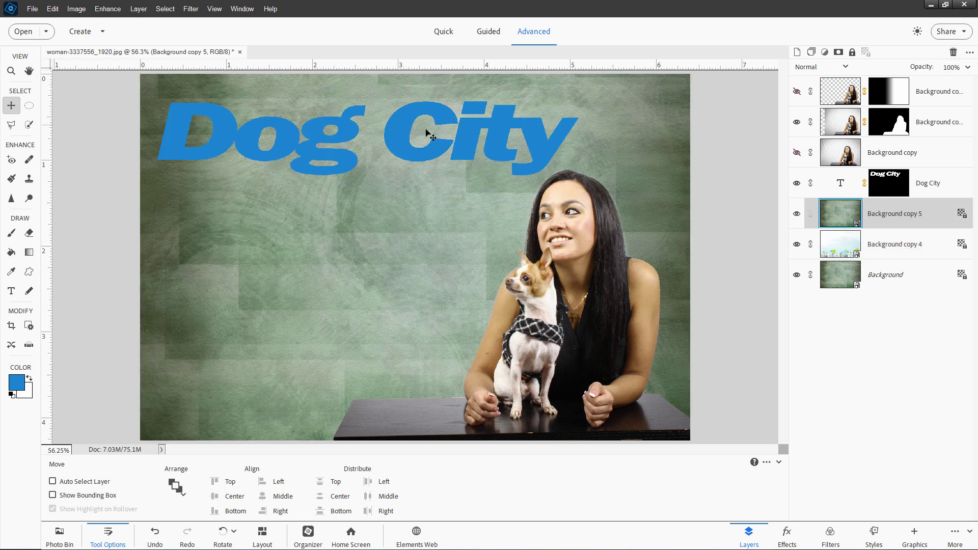
Try moving the Dog City text layer's mask onto Background copy 5 with the text layer hidden, and undo the move
{"action": "left_click", "coordinate": [885, 188]}
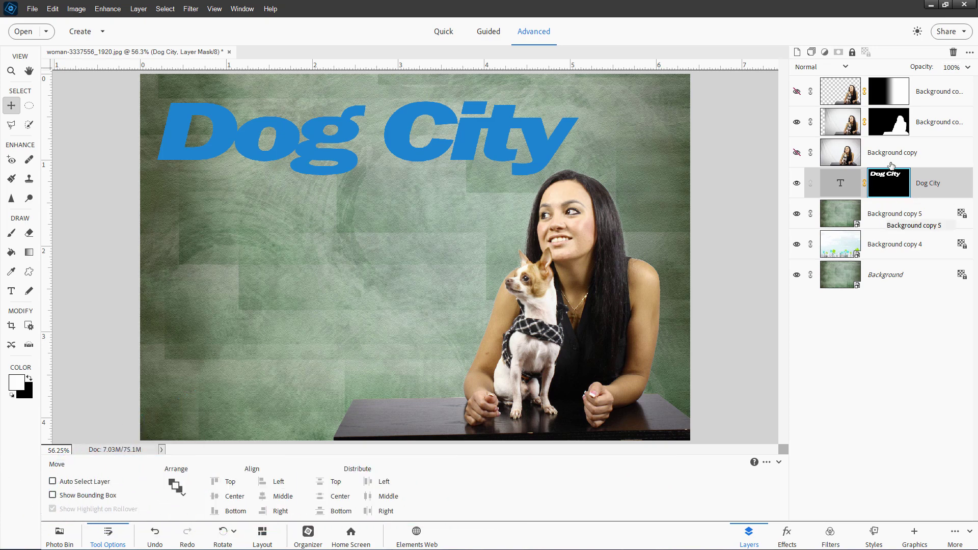
{"action": "left_click_drag", "start_coordinate": [889, 185], "coordinate": [889, 214]}
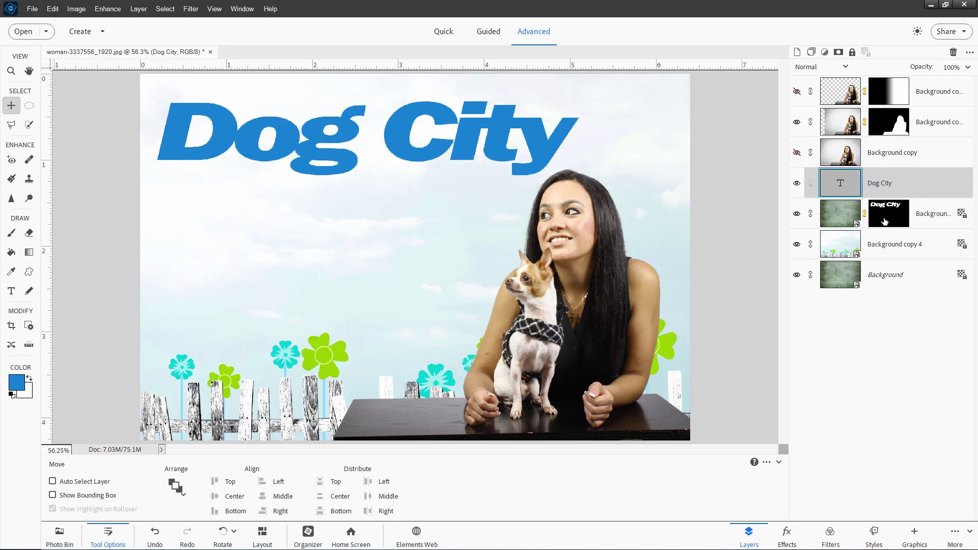
{"action": "left_click", "coordinate": [797, 184]}
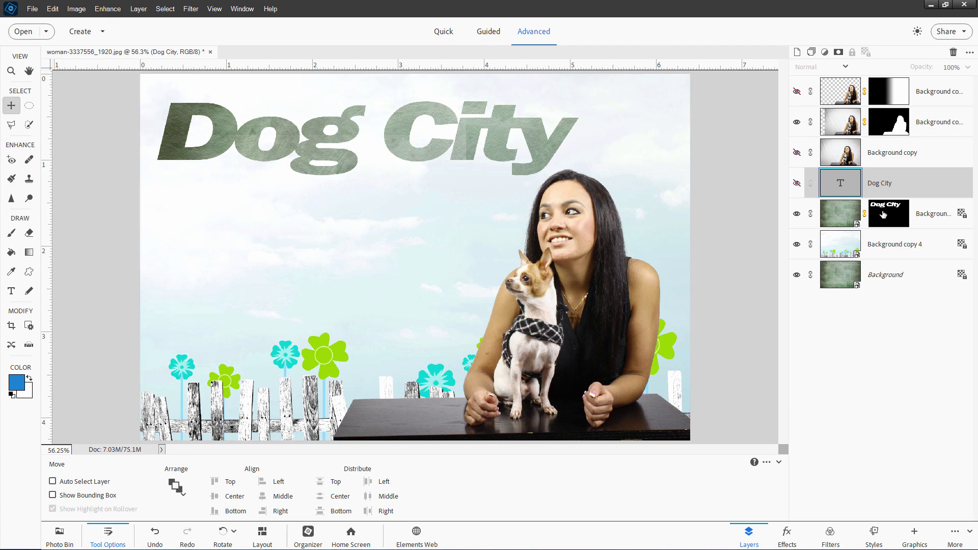
{"action": "key", "text": "ctrl+z"}
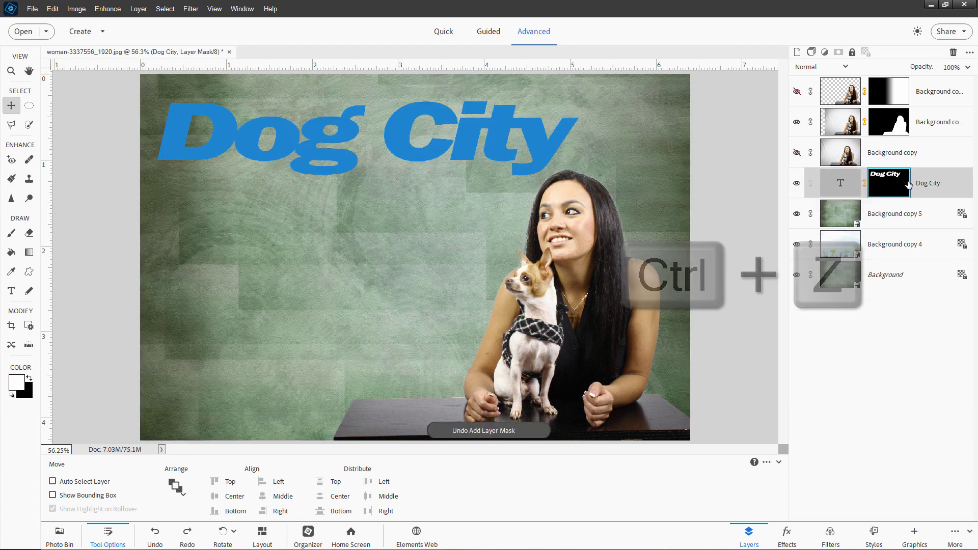
Copy the Dog City layer mask onto the green textured Background copy 5 layer and hide the text layer
{"action": "key", "text": "alt"}
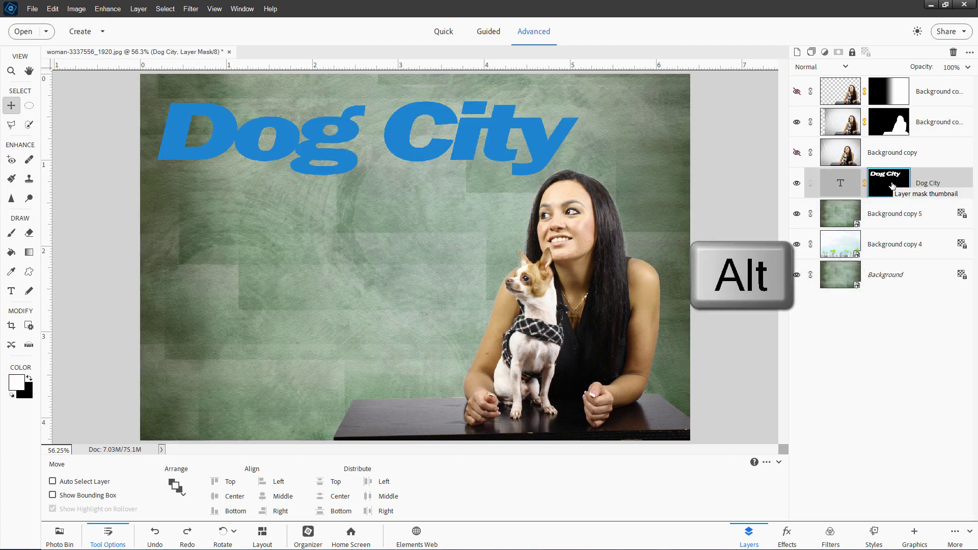
{"action": "left_click_drag", "start_coordinate": [893, 186], "coordinate": [835, 214]}
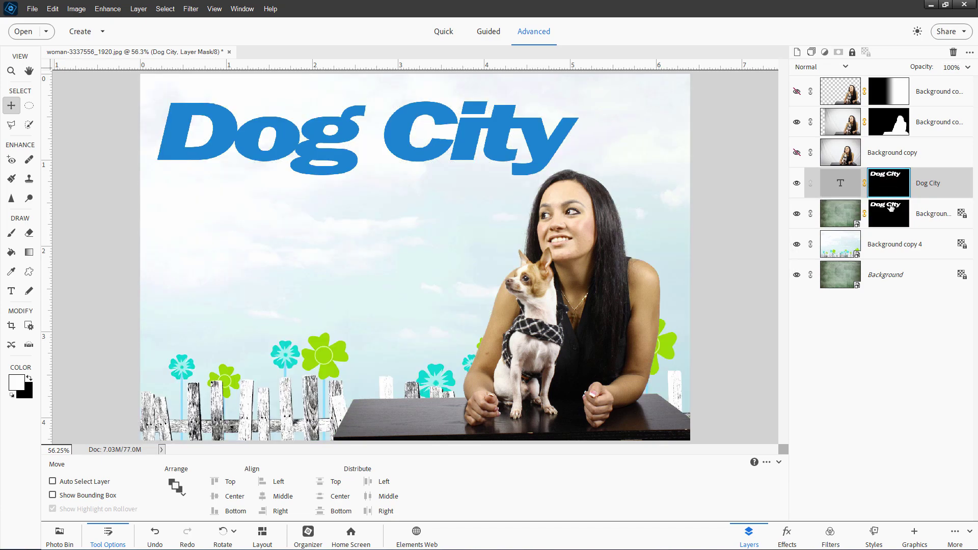
{"action": "left_click", "coordinate": [797, 184]}
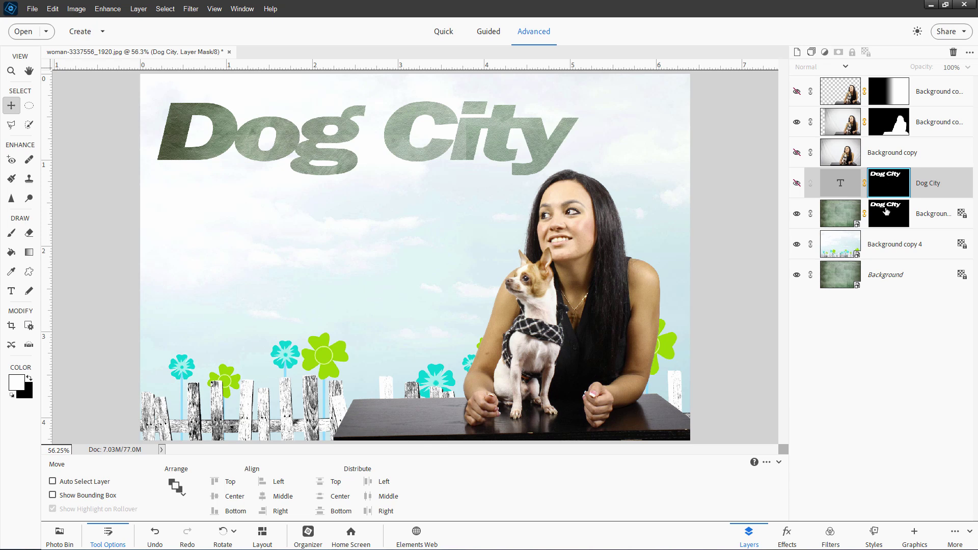
Add an upward bevel of 9 px with a 126° lighting angle to the text-masked Background copy 5 layer
{"action": "mouse_move", "coordinate": [423, 153]}
{"action": "left_mouse_down"}
{"action": "mouse_move", "coordinate": [420, 133]}
{"action": "mouse_move", "coordinate": [416, 157]}
{"action": "left_mouse_up"}
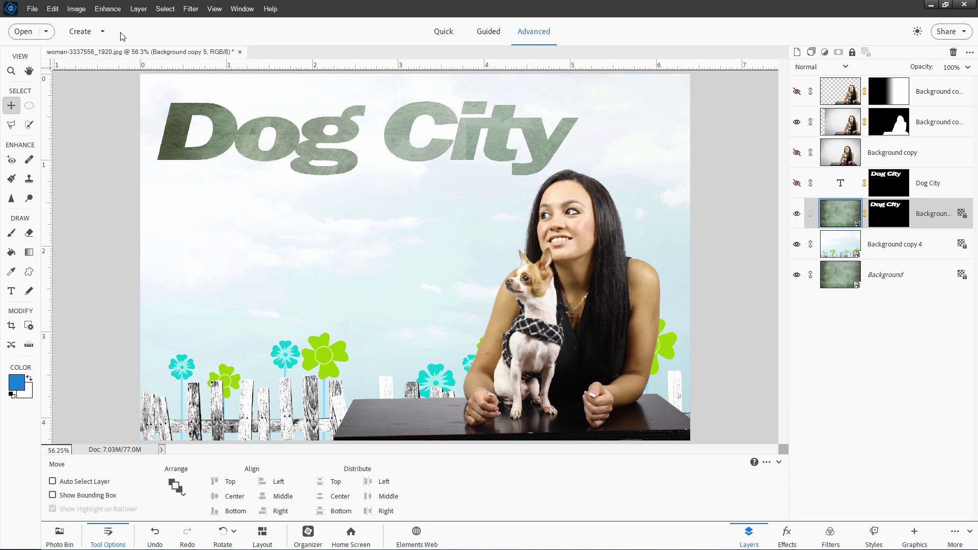
{"action": "left_click", "coordinate": [139, 9]}
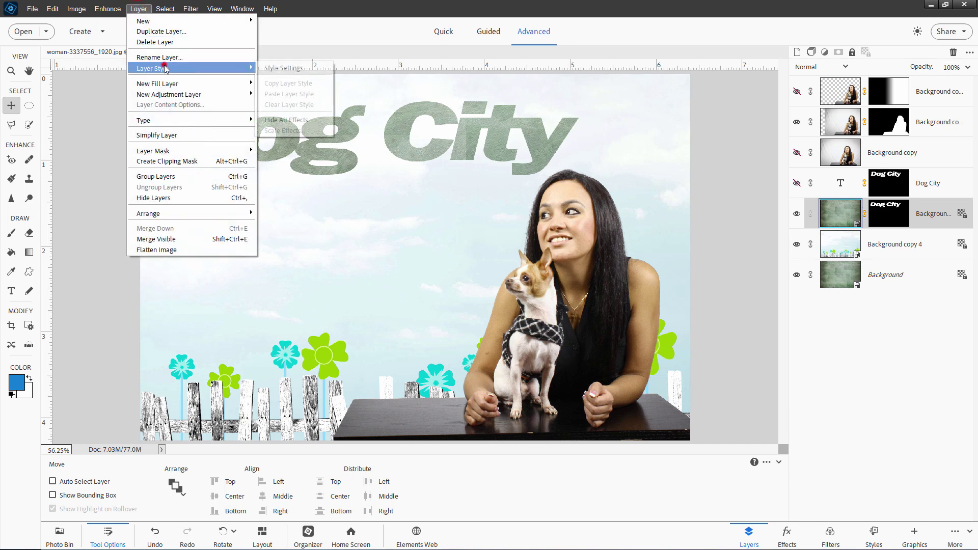
{"action": "mouse_move", "coordinate": [160, 68]}
{"action": "left_click", "coordinate": [278, 67]}
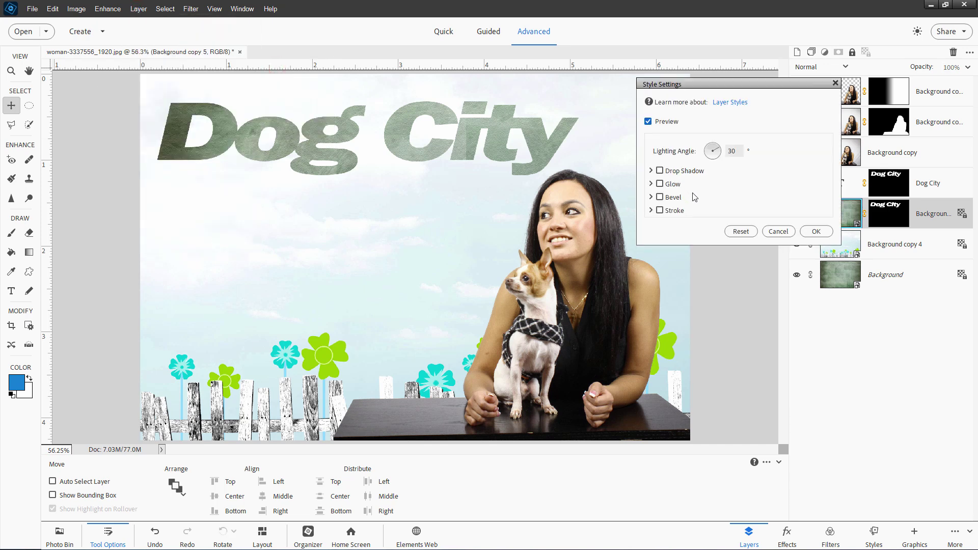
{"action": "left_click", "coordinate": [661, 197]}
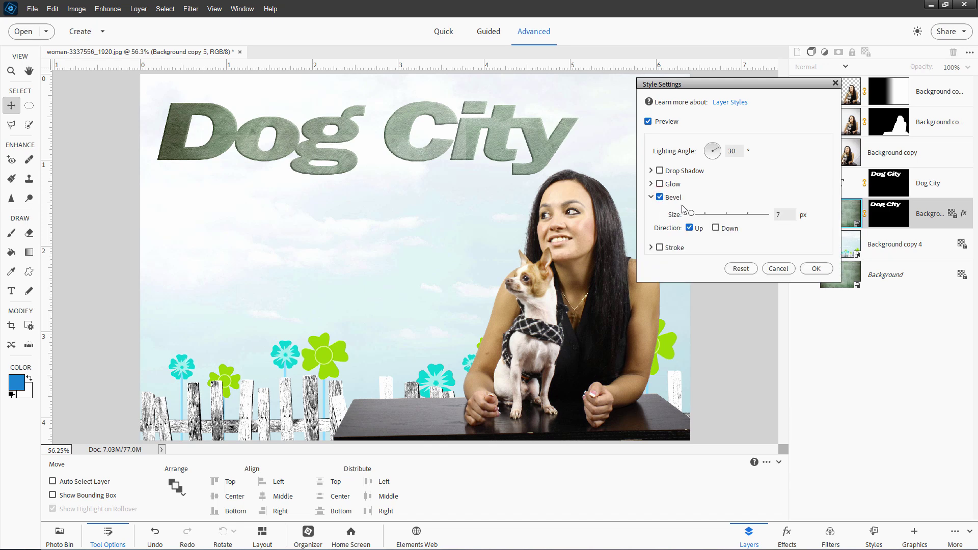
{"action": "left_click", "coordinate": [709, 147]}
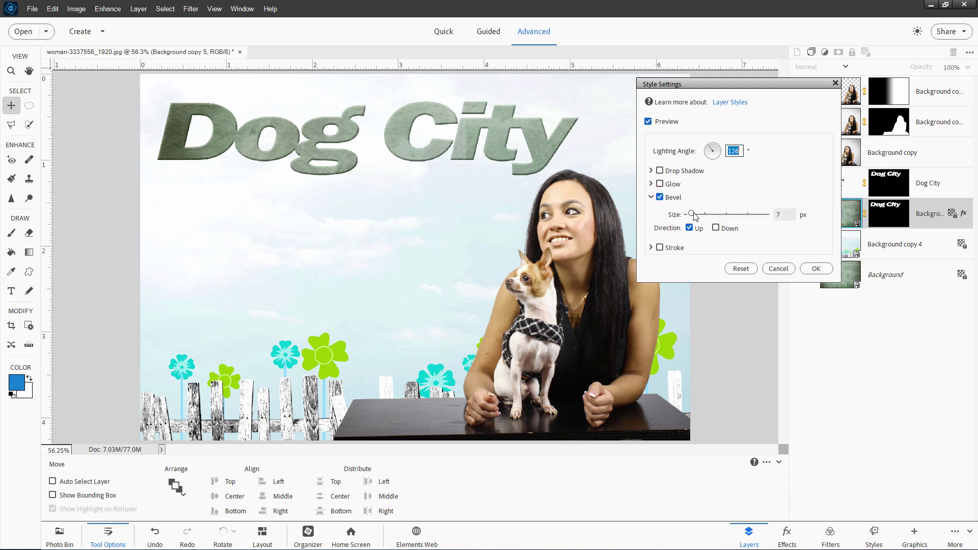
{"action": "left_click_drag", "start_coordinate": [693, 214], "coordinate": [694, 214]}
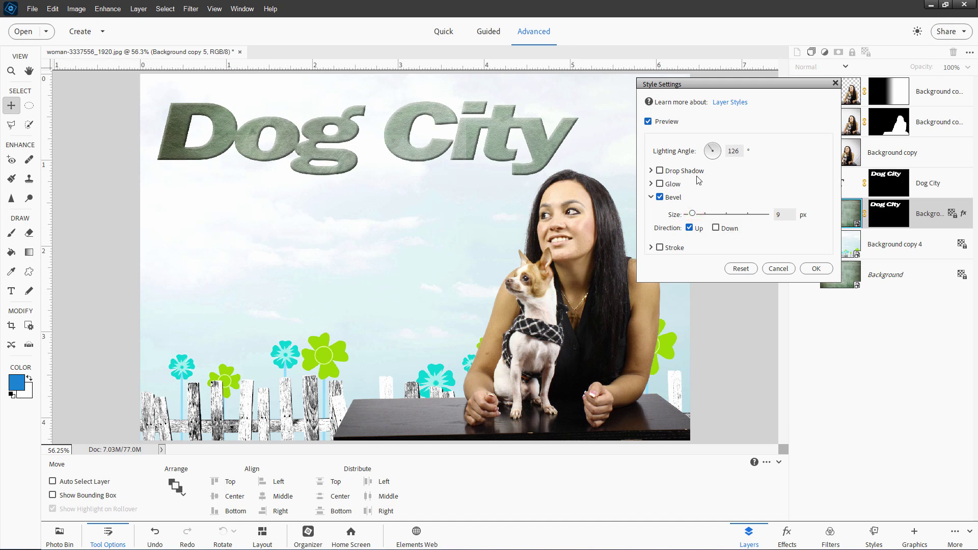
Add a black drop shadow to the textured lettering with size 13 px, distance 10 px and opacity 67%, and apply the layer style
{"action": "left_click", "coordinate": [659, 171]}
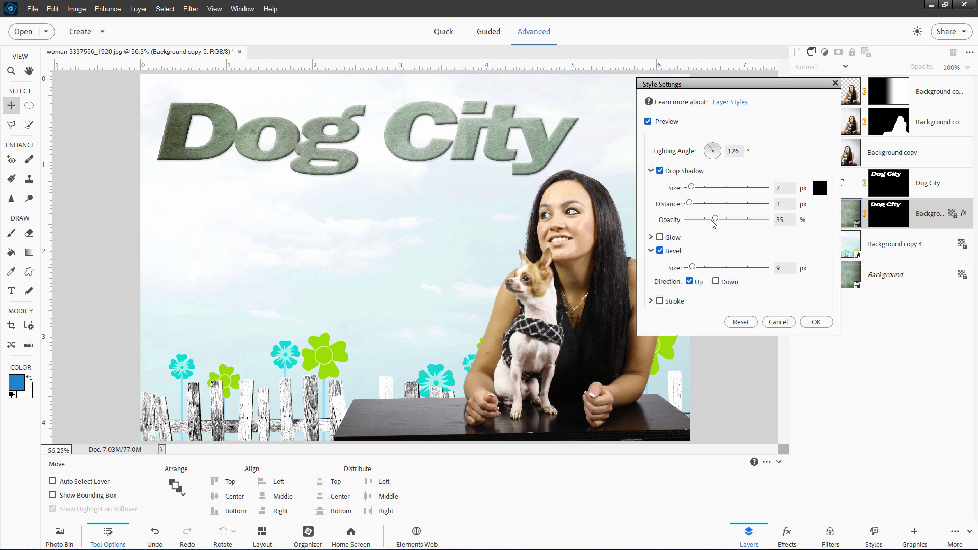
{"action": "left_click_drag", "start_coordinate": [690, 204], "coordinate": [694, 189]}
{"action": "left_click", "coordinate": [691, 188]}
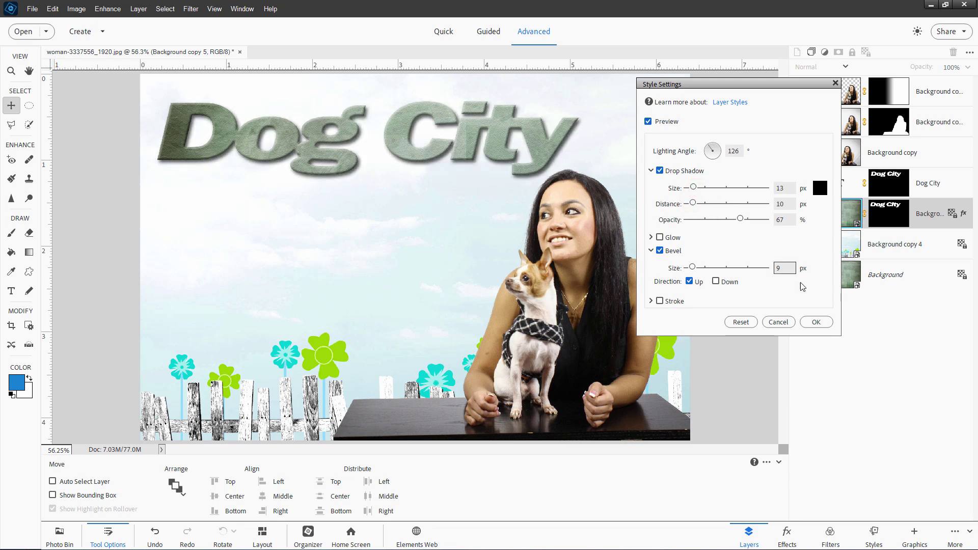
{"action": "left_click", "coordinate": [816, 322]}
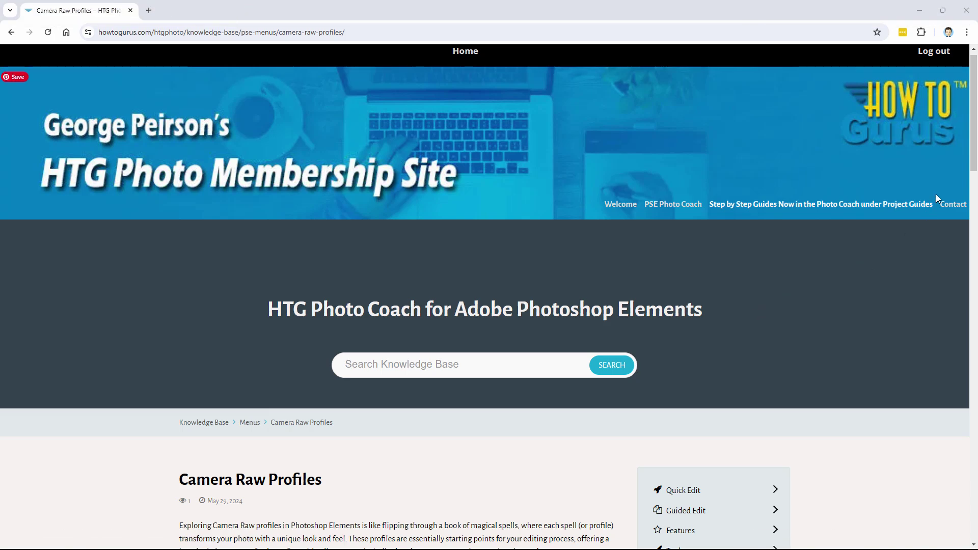
Switch to the browser and look through the Camera Raw Profiles article and the Project Guides list in the HTG Photo knowledge base
{"action": "left_click_drag", "start_coordinate": [974, 115], "coordinate": [976, 253]}
{"action": "scroll", "coordinate": [841, 308], "scroll_direction": "up", "scroll_amount": 1}
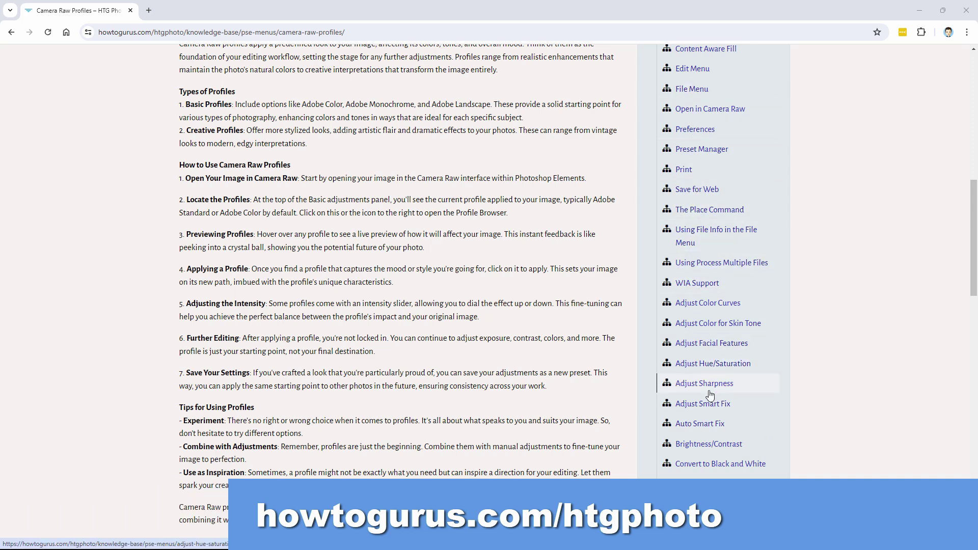
{"action": "key", "text": "alt+Left"}
{"action": "left_click", "coordinate": [709, 350]}
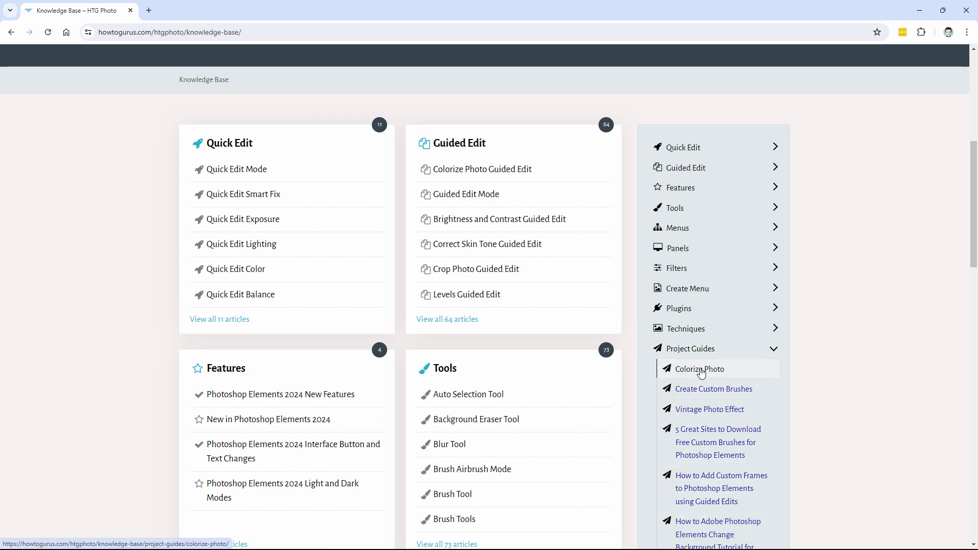
{"action": "left_click", "coordinate": [703, 354]}
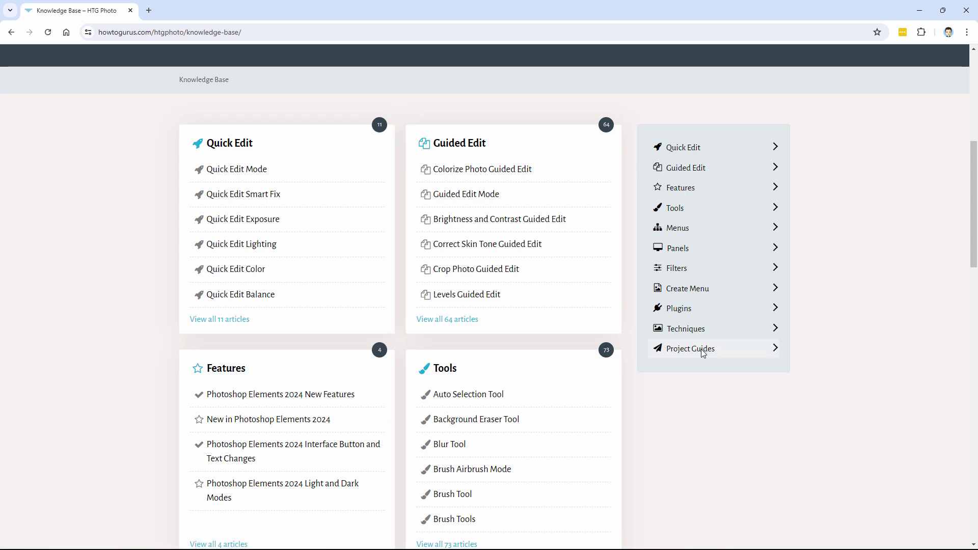